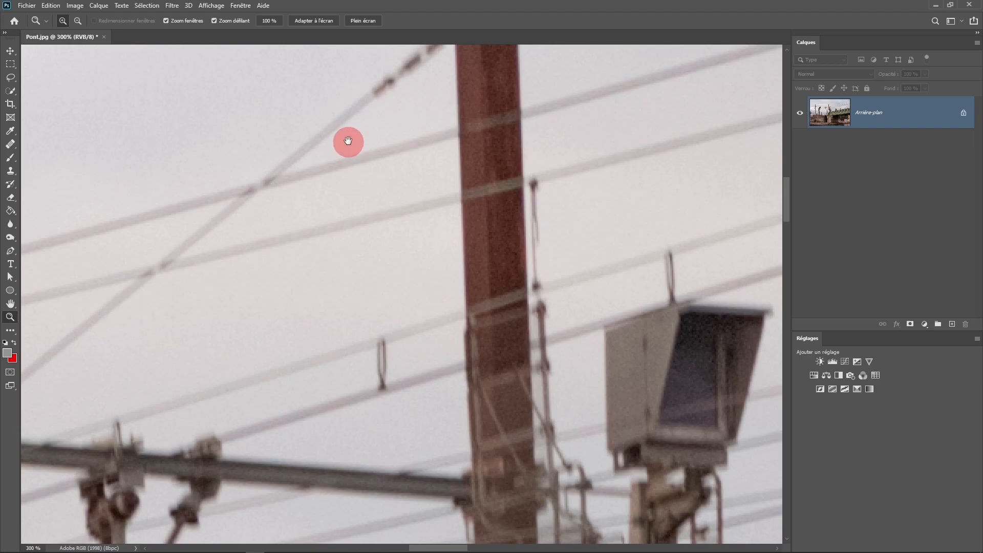
Examine the top of the red post and the overhead cables at high magnification for camera-shake blur.
scroll(458, 146, "up", 1)
left_click_drag(462, 148, 459, 171)
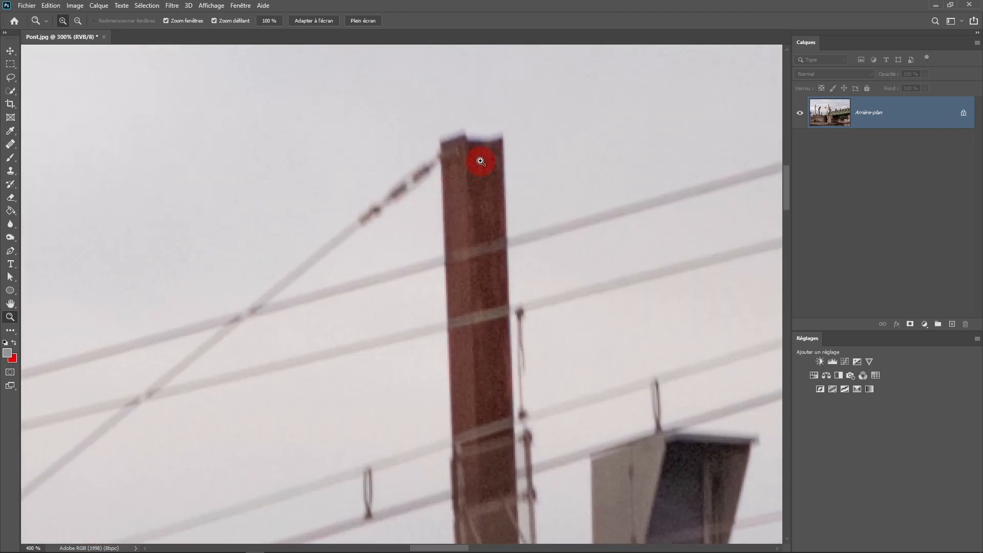
scroll(481, 160, "up", 1)
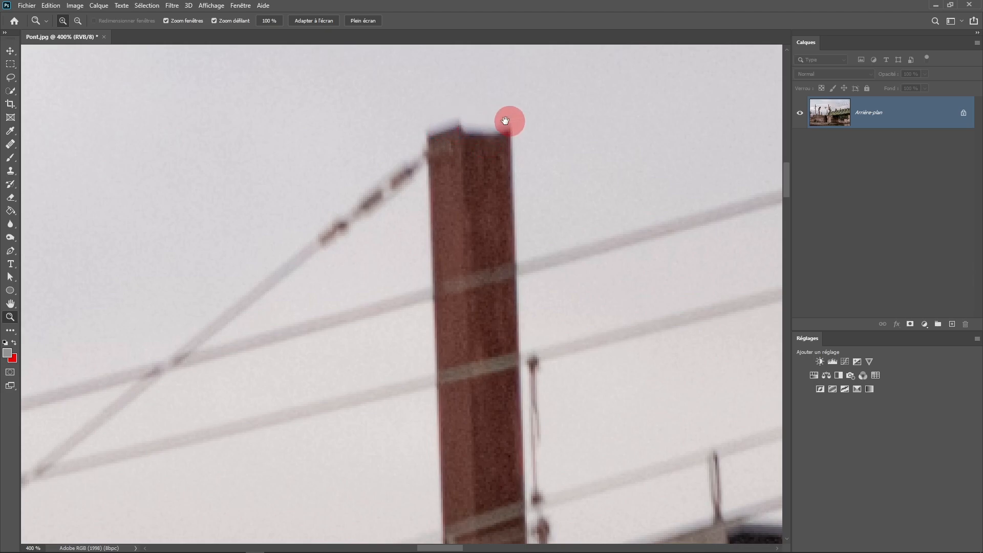
scroll(443, 154, "down", 4)
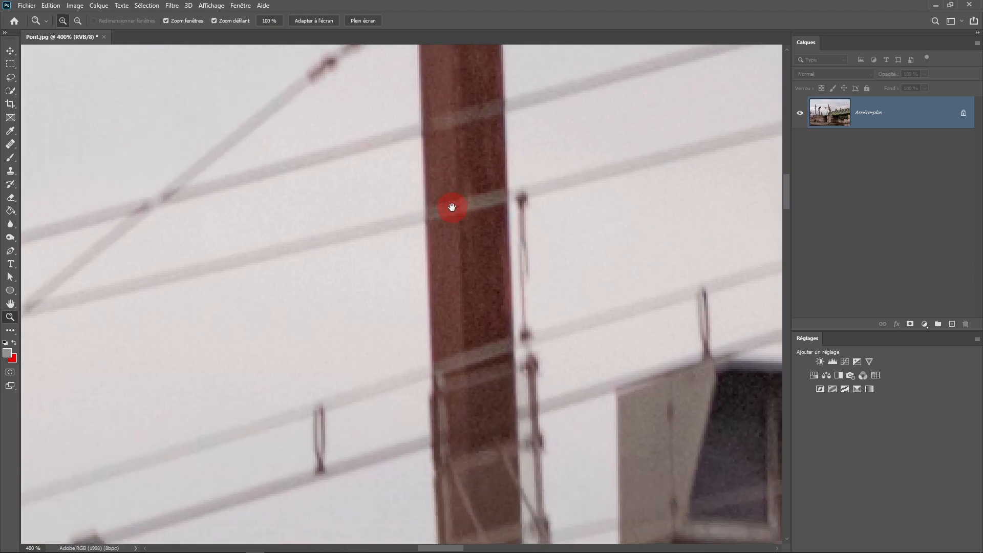
left_click(457, 223, "alt")
left_click(456, 244, "alt")
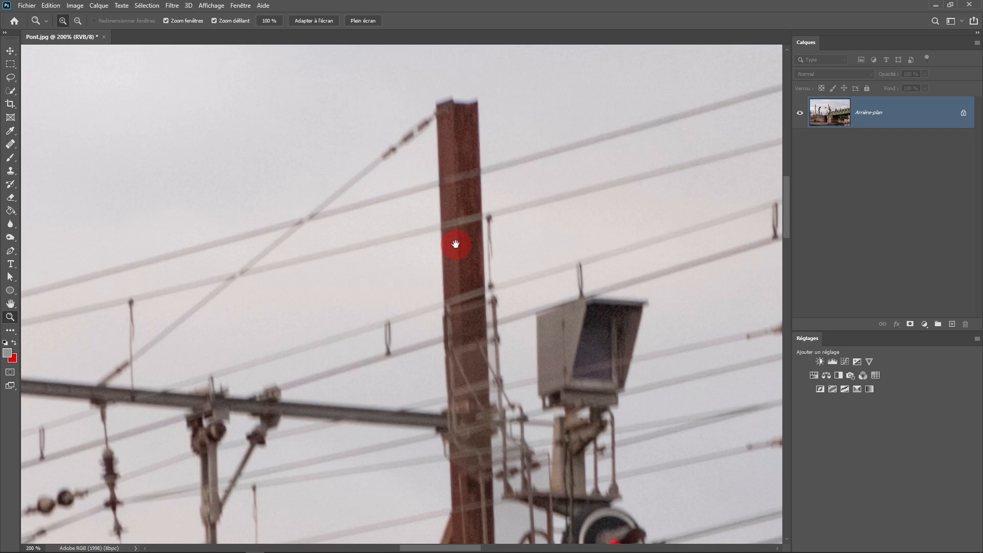
left_click_drag(456, 244, 431, 279)
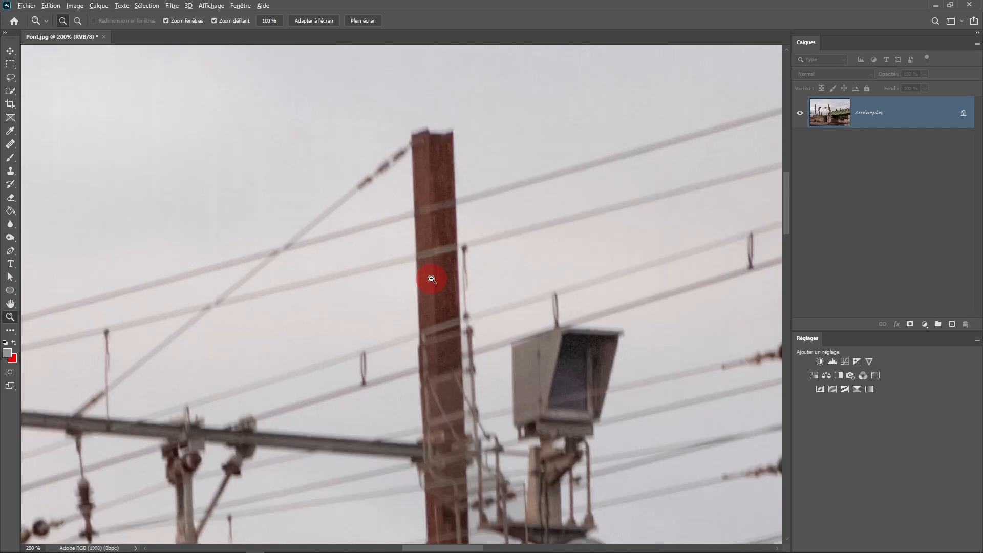
left_click(432, 279, "alt")
left_click_drag(430, 278, 436, 238)
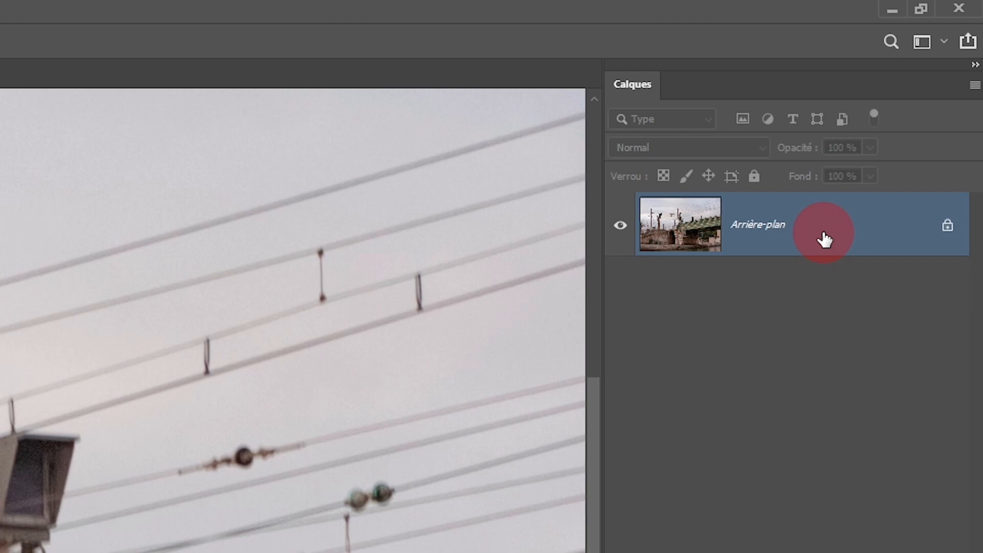
Convert the background layer to a smart object and open the Shake Reduction filter (Réduire tremblement) on it.
right_click(825, 239)
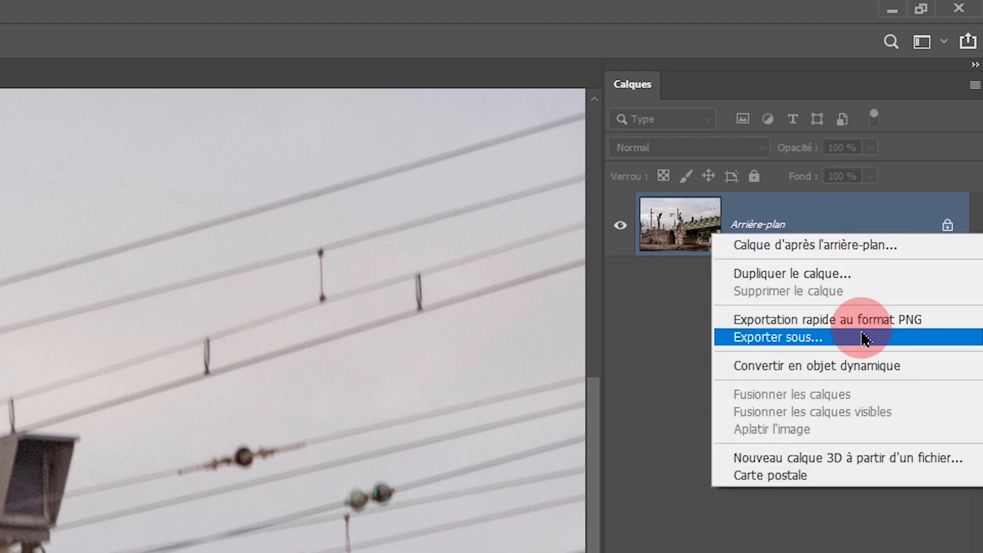
left_click(870, 378)
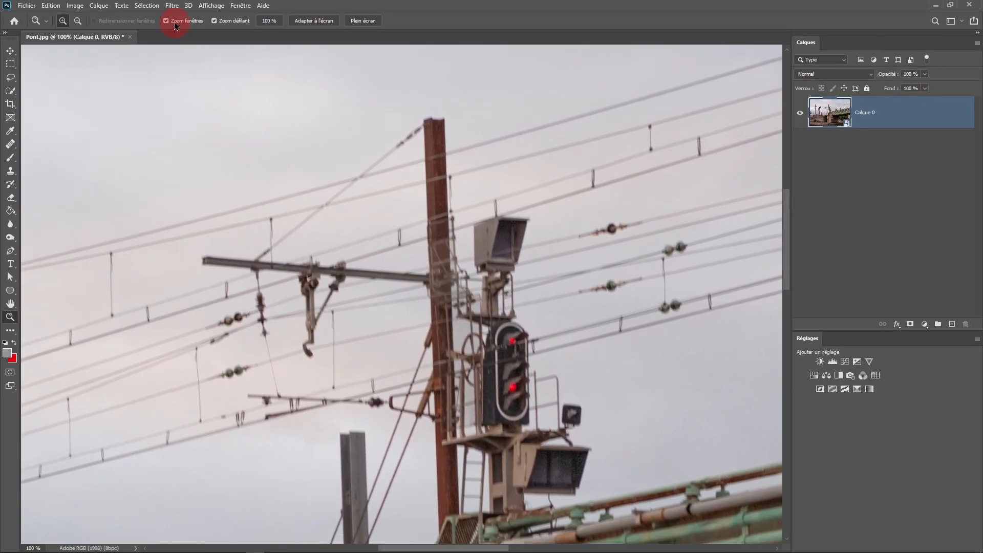
left_click(171, 6)
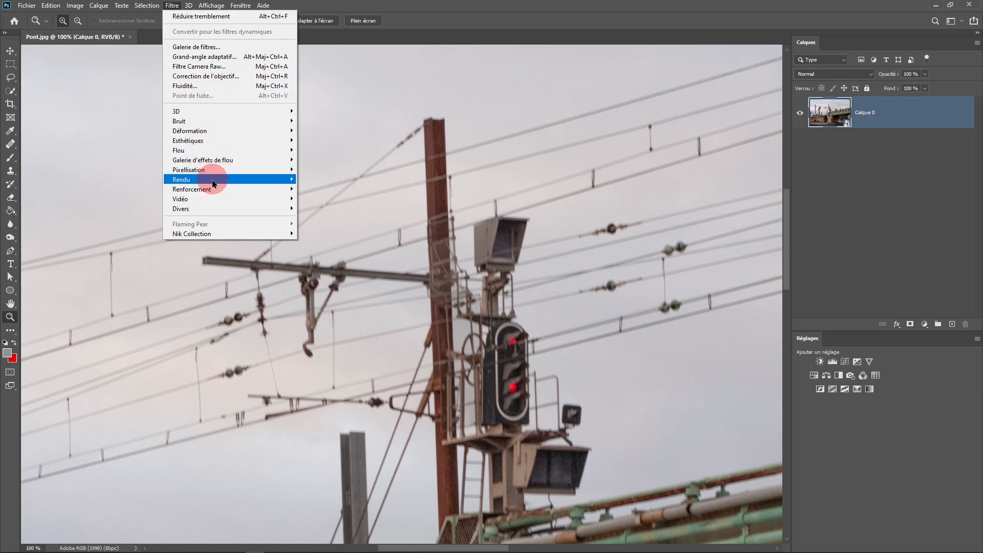
mouse_move(214, 194)
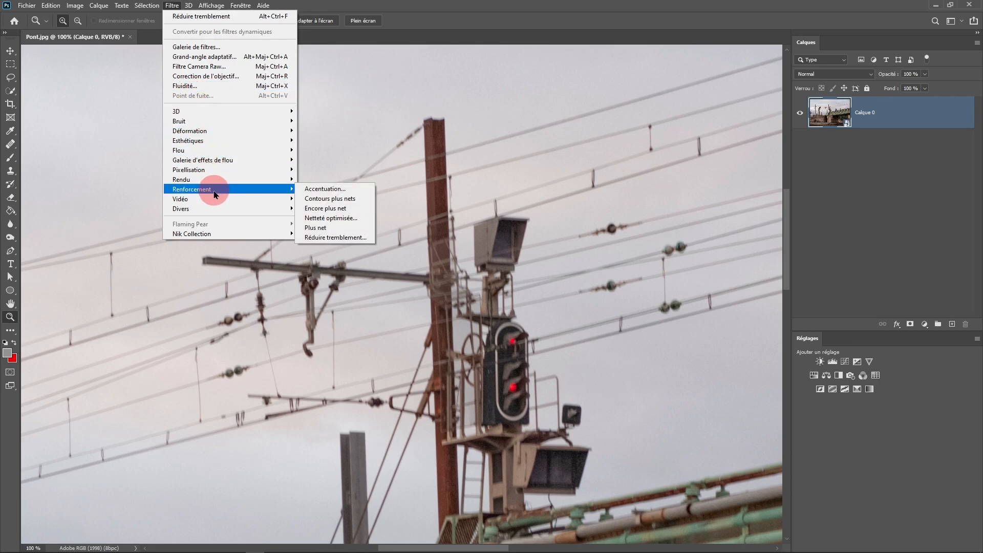
left_click(357, 238)
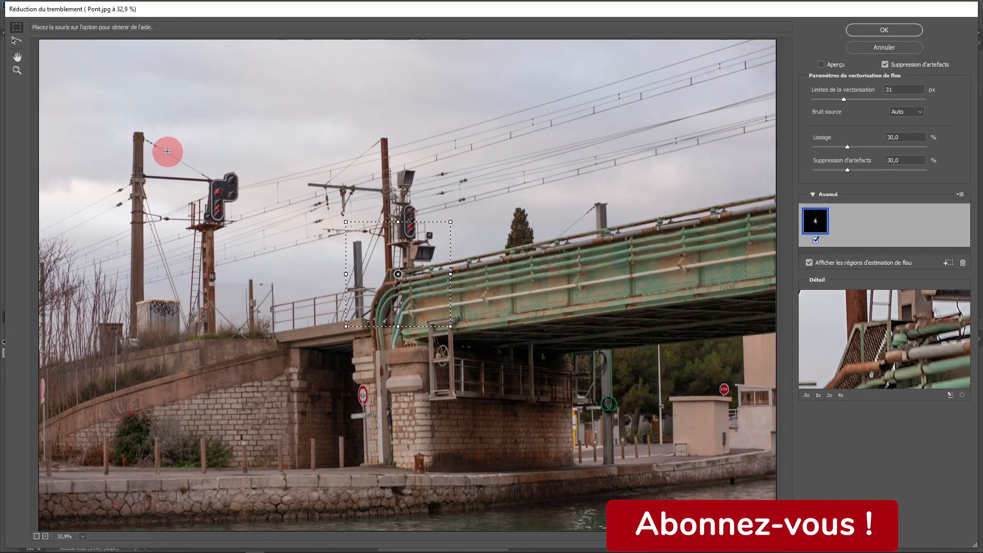
scroll(170, 150, "up", 1)
scroll(170, 150, "down", 1)
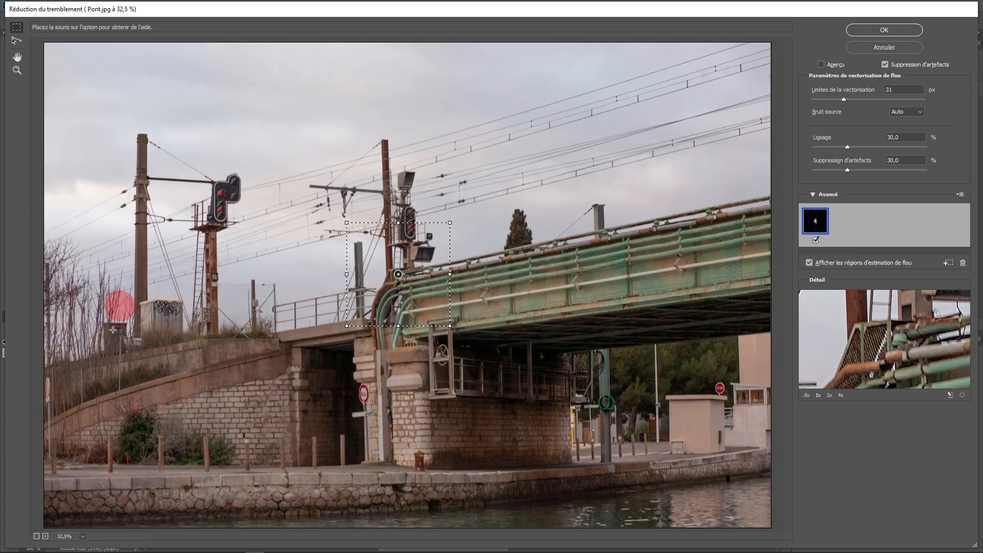
left_click(83, 537)
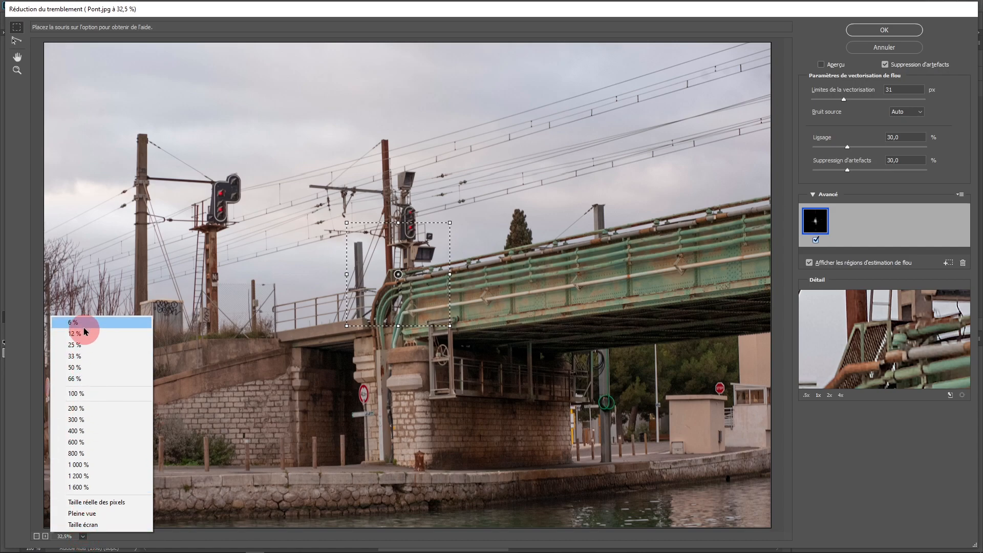
left_click(218, 246)
right_click(202, 138)
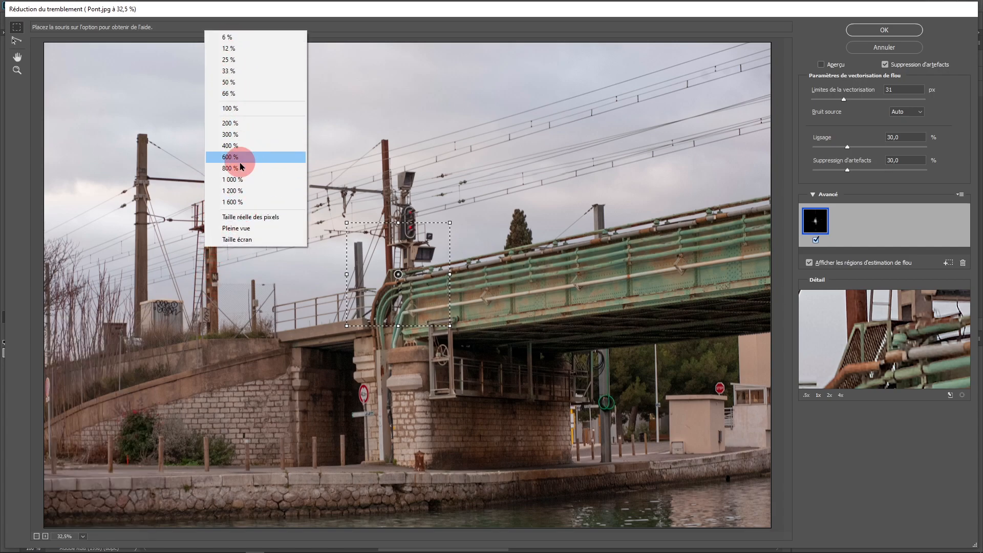
key("Escape")
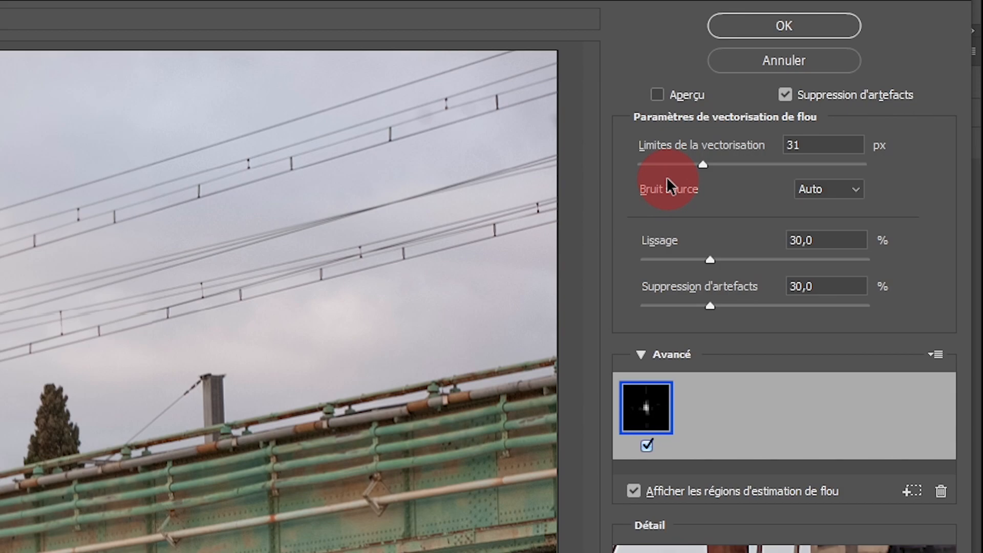
Switch the existing blur trace off and back on to compare its effect on the preview.
left_click(640, 356)
left_click(641, 356)
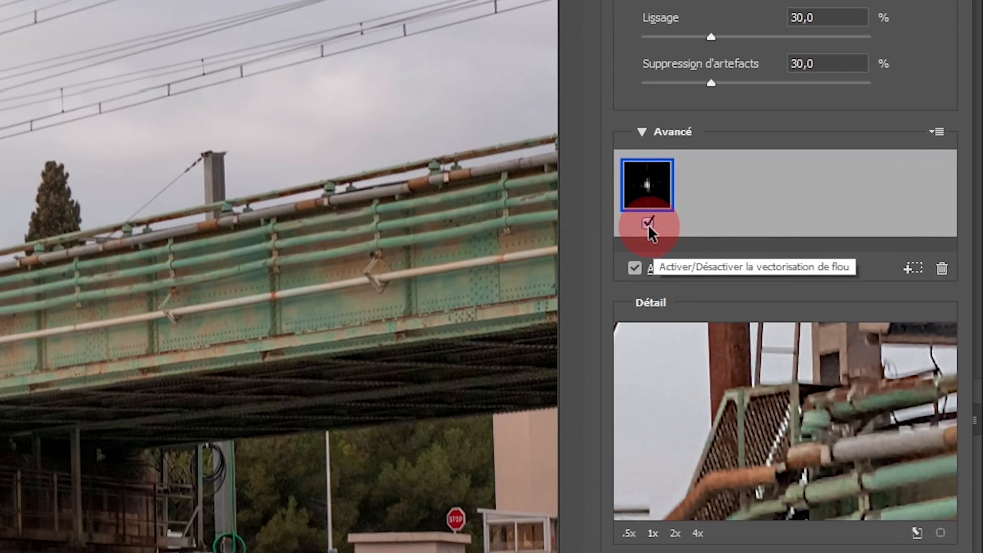
left_click(648, 225)
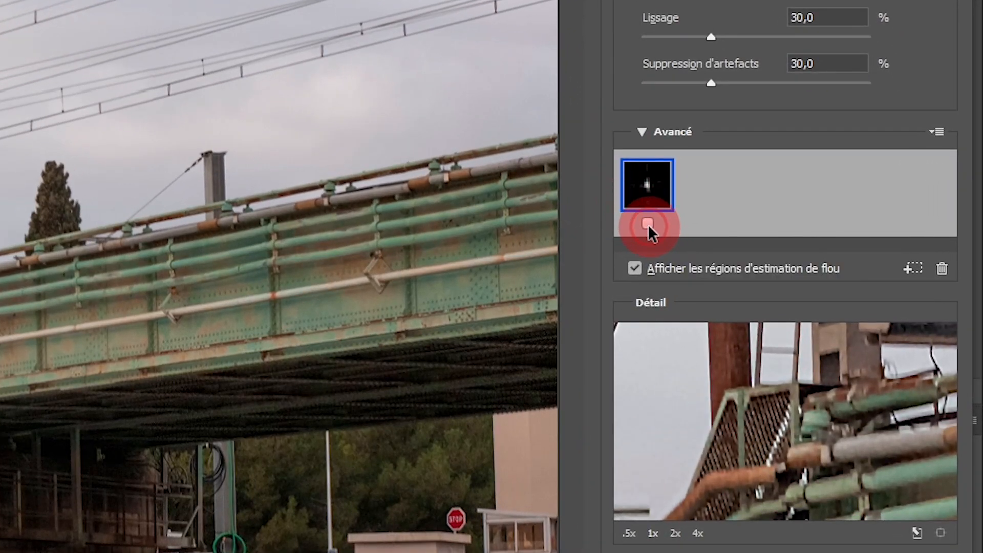
left_click(649, 225)
left_click(648, 223)
left_click(648, 224)
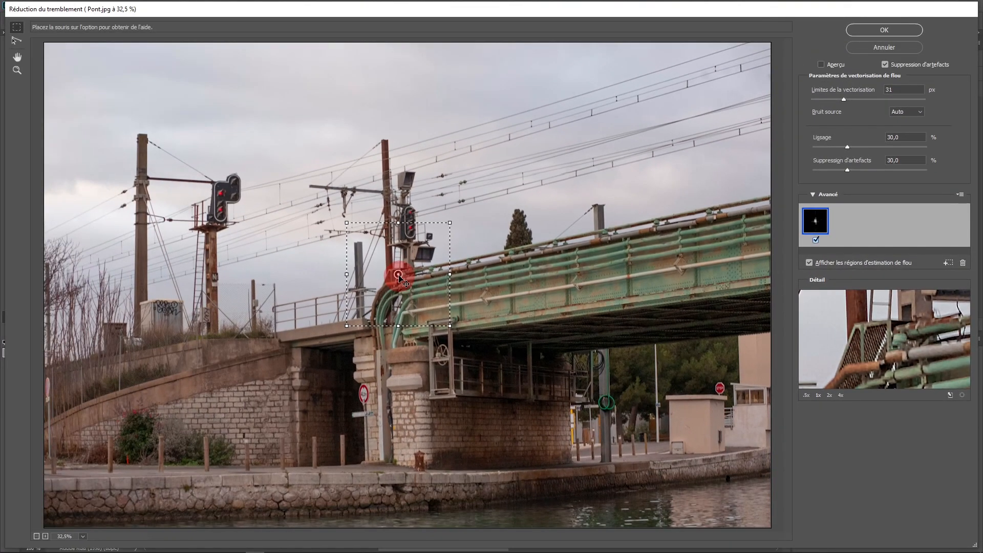
Show the blur trace on the image and move it onto the clear sky beside the railway signal.
right_click(399, 277)
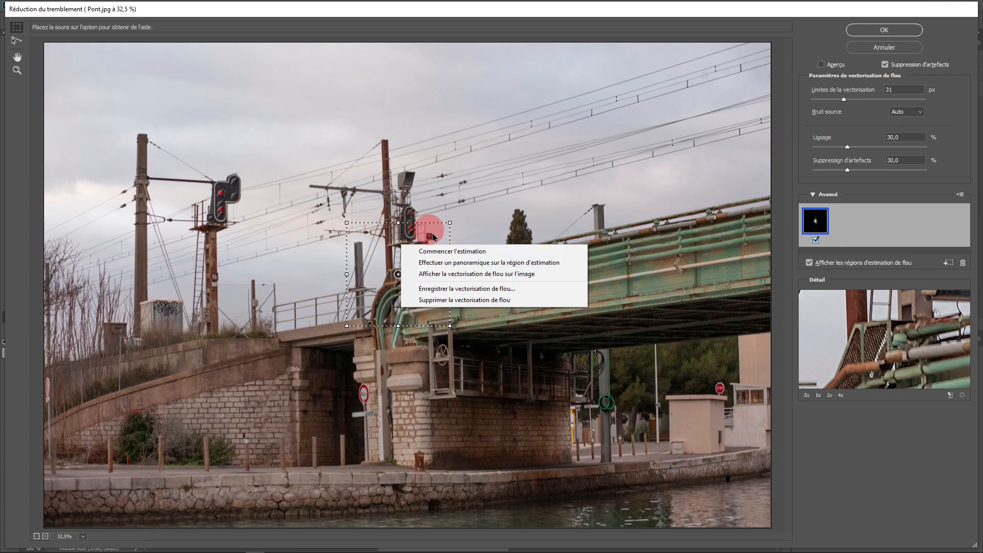
left_click(457, 279)
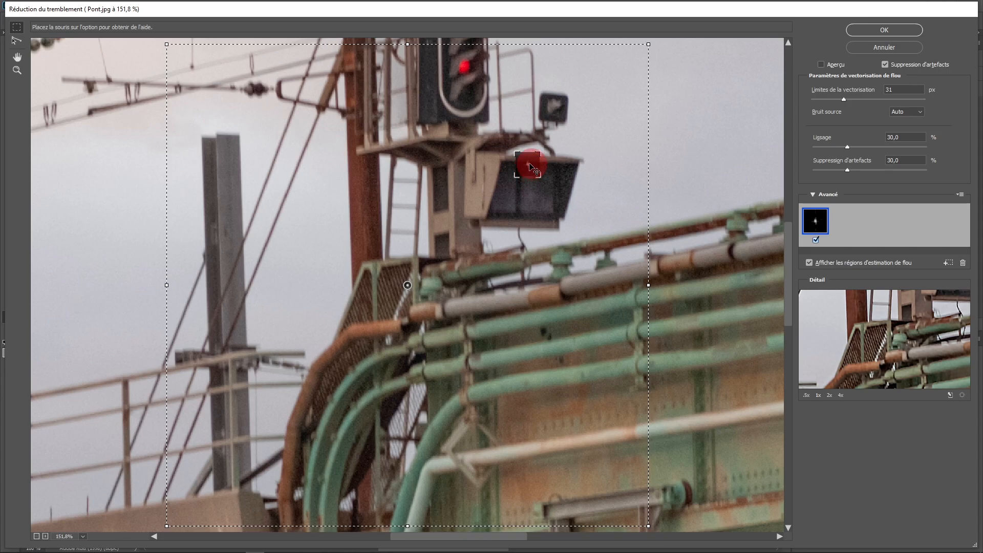
left_click_drag(532, 169, 620, 101)
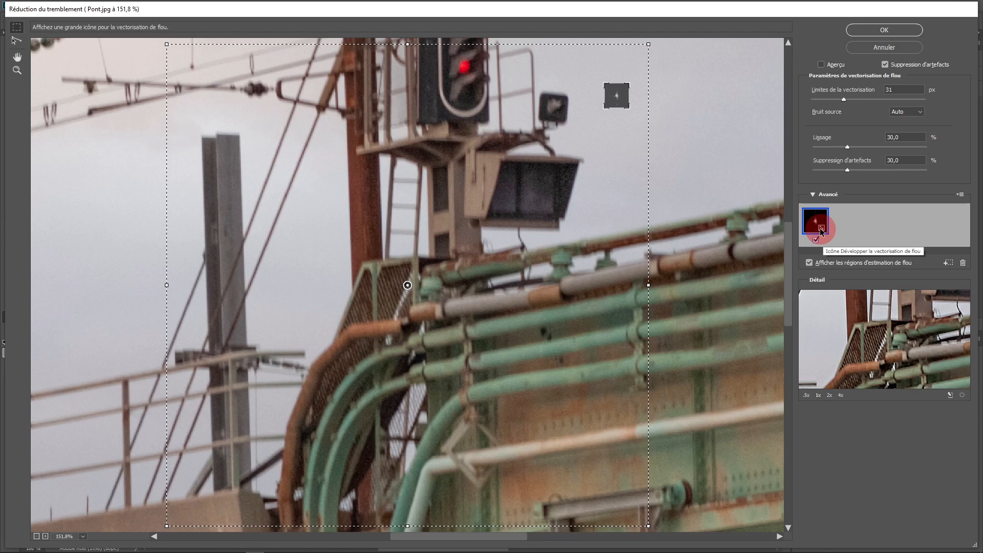
Inspect the blur trace at enlarged size and restore its thumbnail.
left_click(822, 230)
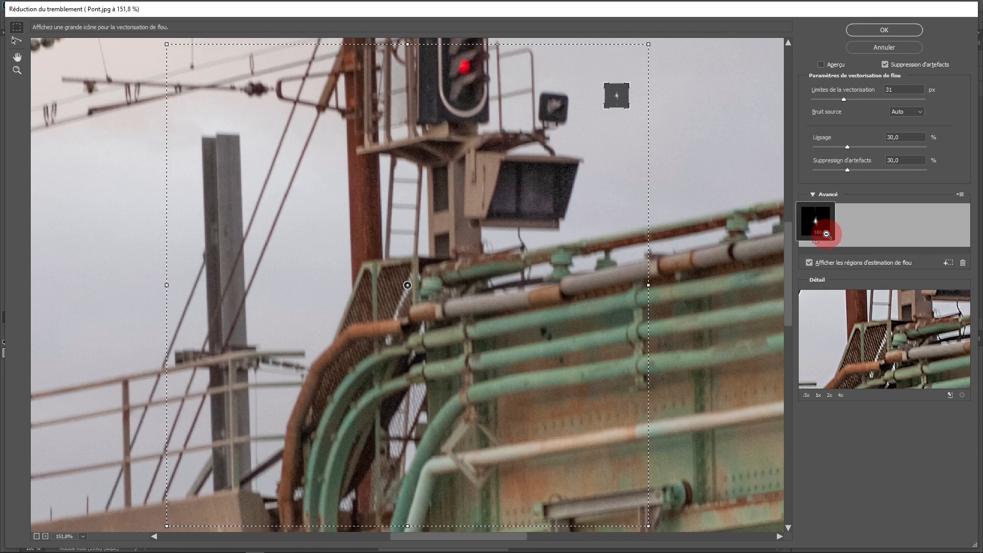
left_click(828, 233)
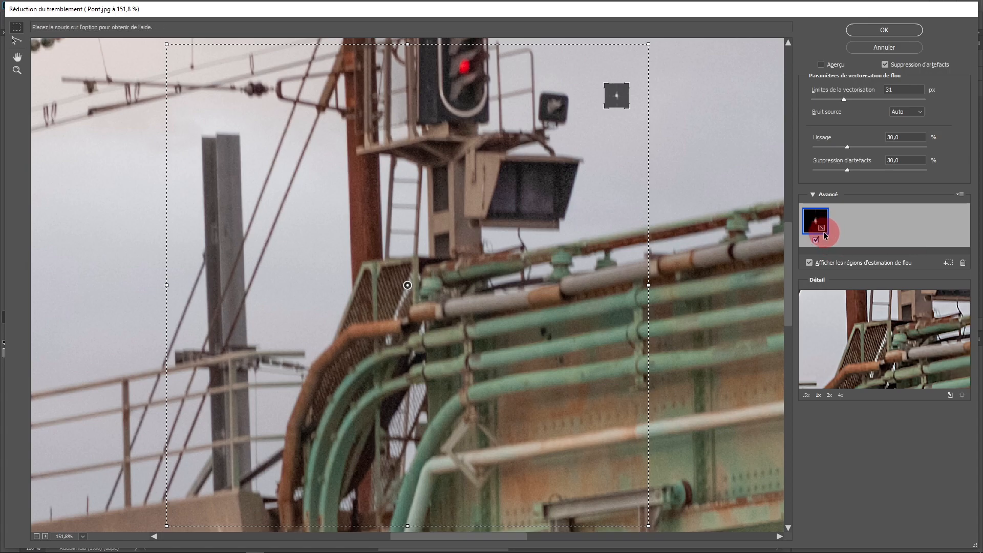
left_click(822, 229)
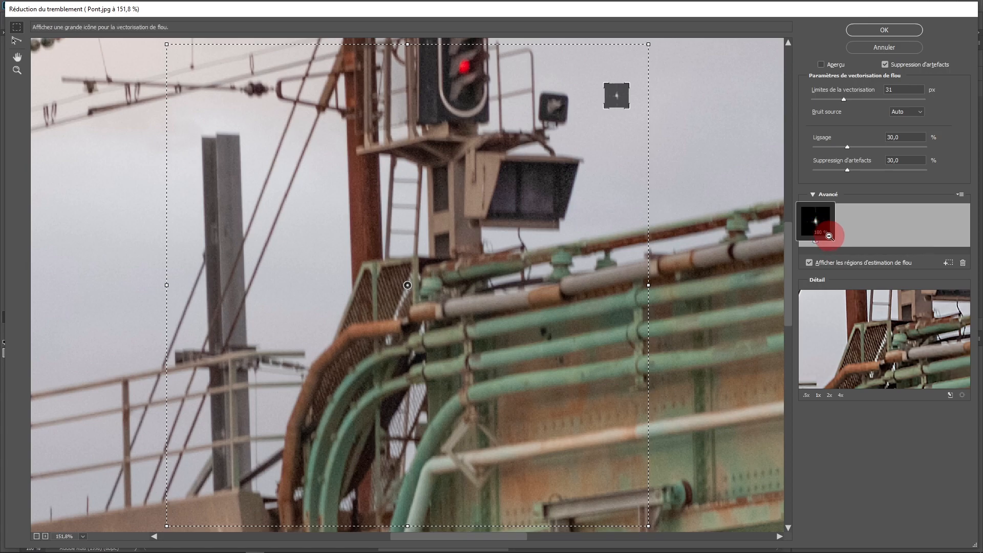
left_click(838, 245)
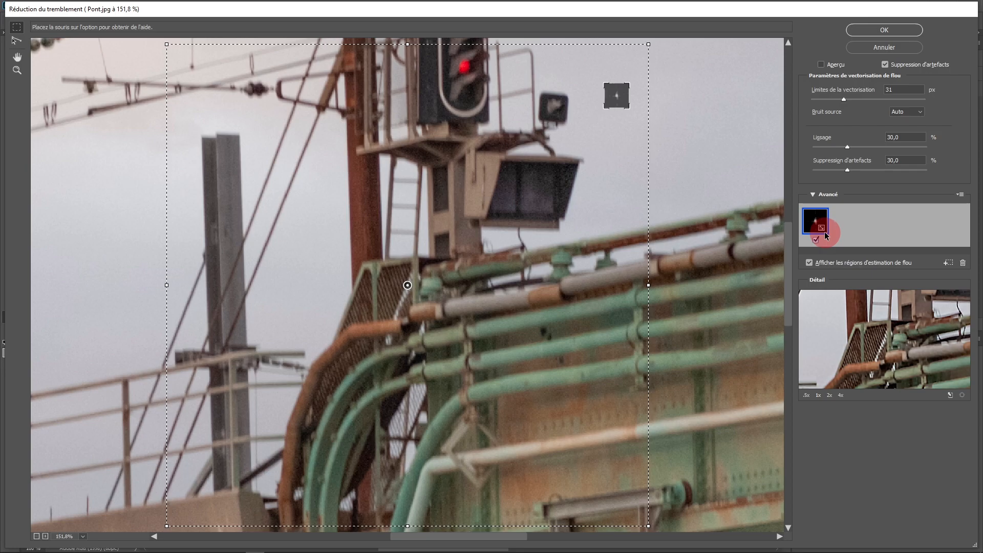
Widen the blur estimation region slightly and shift it up and right over the central signal and pipes.
left_click(504, 252, "alt")
left_click_drag(504, 252, 499, 249)
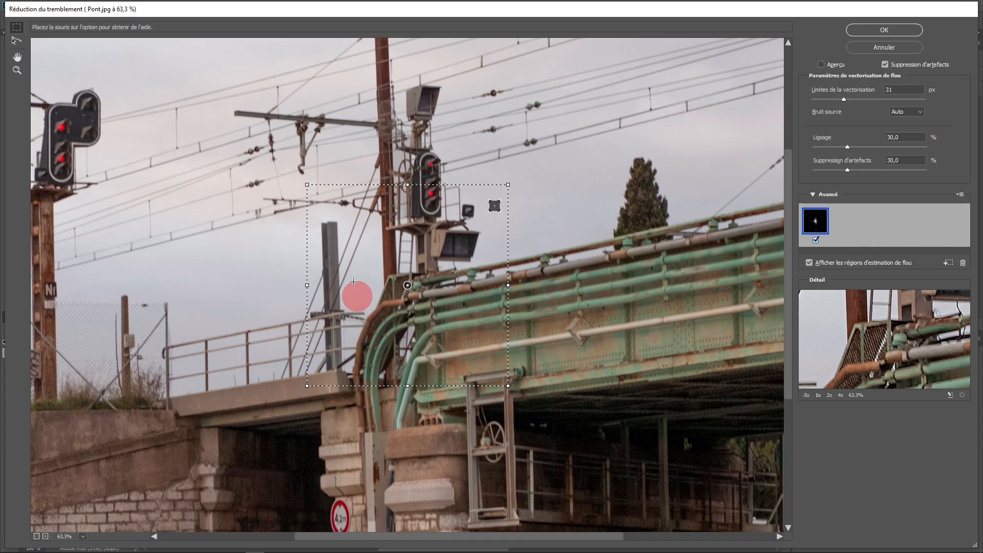
mouse_move(509, 387)
left_mouse_down()
mouse_move(464, 342)
mouse_move(520, 389)
left_mouse_up()
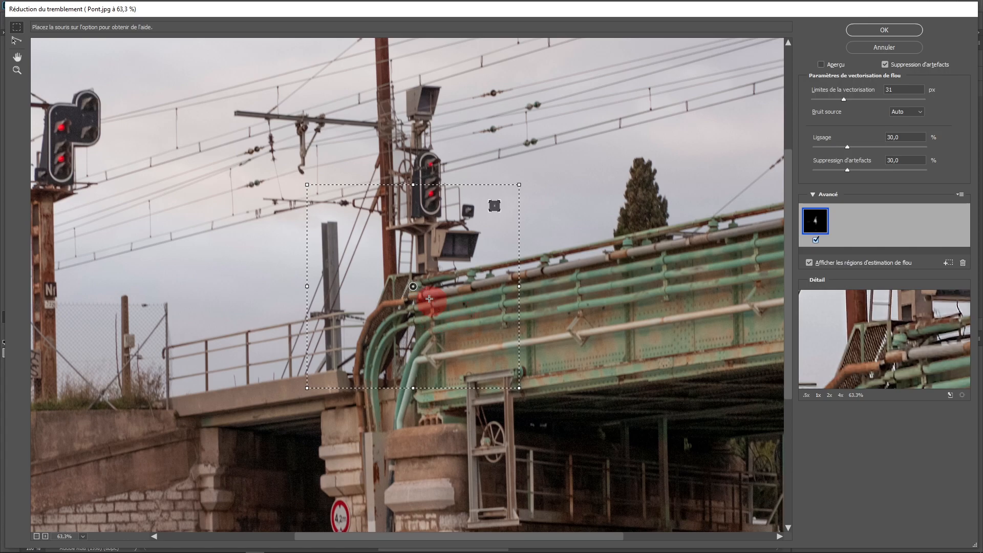
left_click_drag(414, 289, 437, 273)
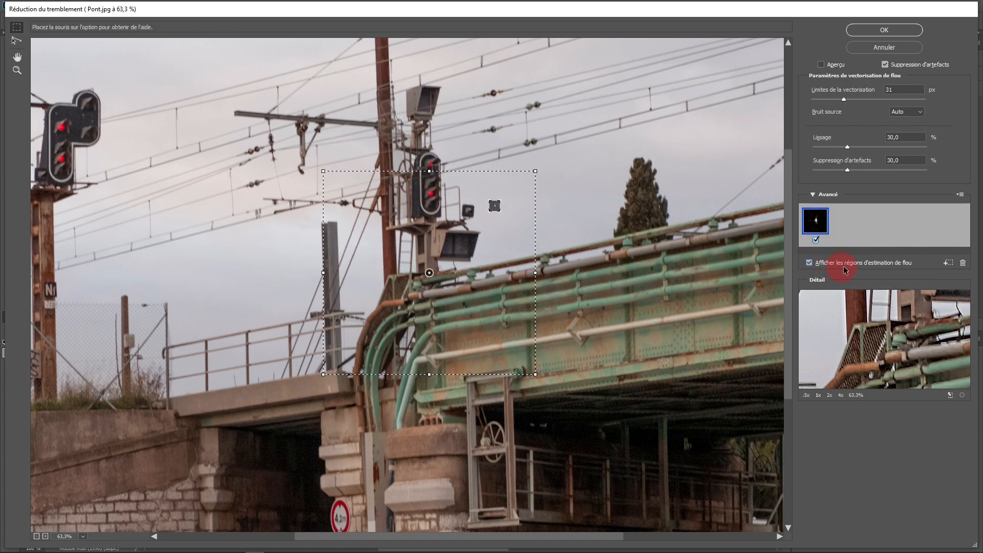
Hide the blur estimation regions to view the image unobstructed, and show them again.
left_click(810, 268)
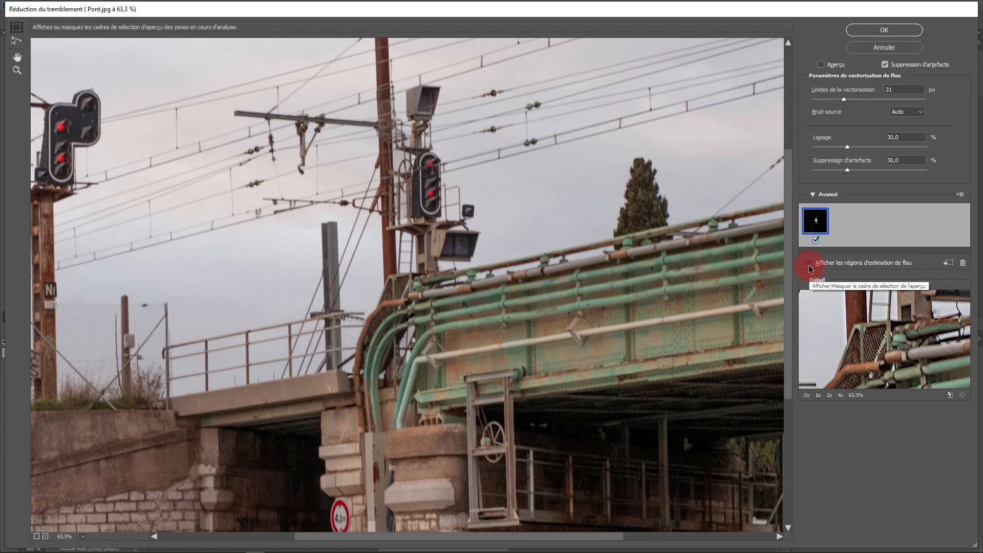
left_click(817, 235)
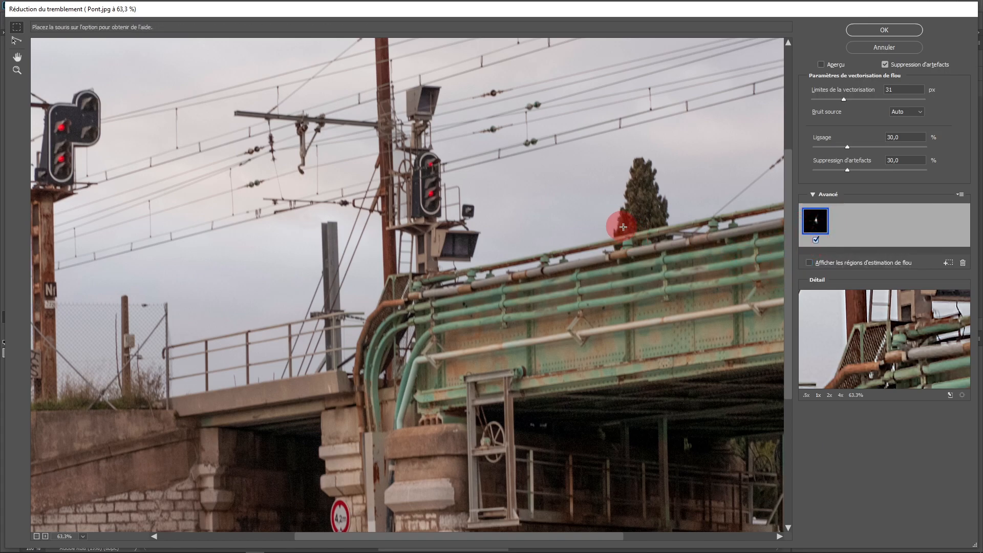
left_click(810, 264)
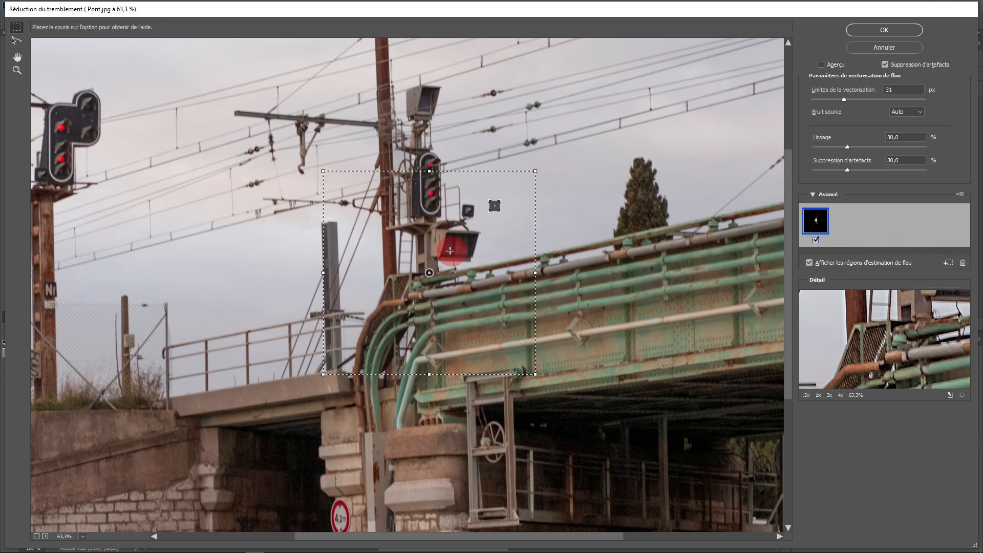
Move the blur estimation region over the far-left railway signal and the cables beside it.
scroll(483, 267, "down", 1)
scroll(479, 269, "down", 1)
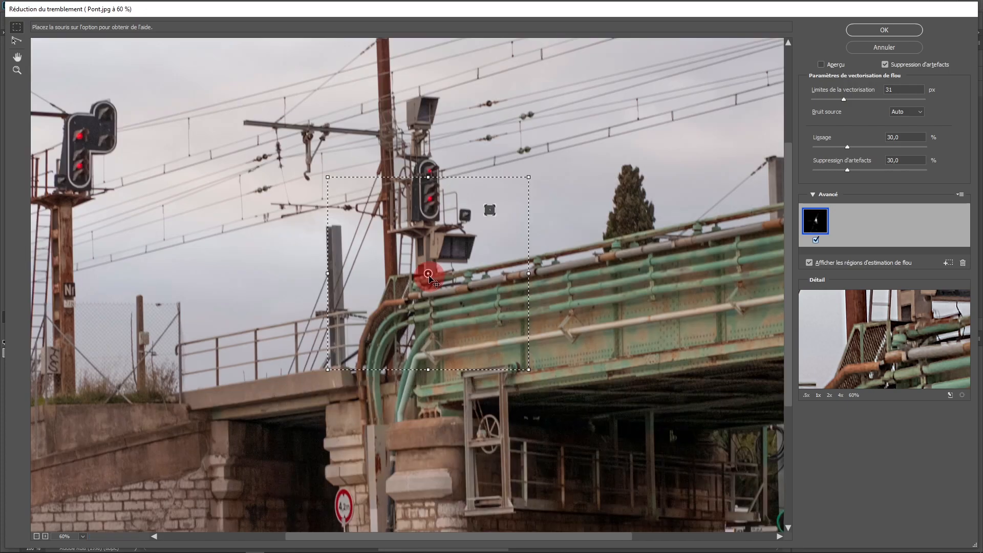
mouse_move(429, 278)
left_mouse_down()
mouse_move(318, 259)
mouse_move(151, 183)
left_mouse_up()
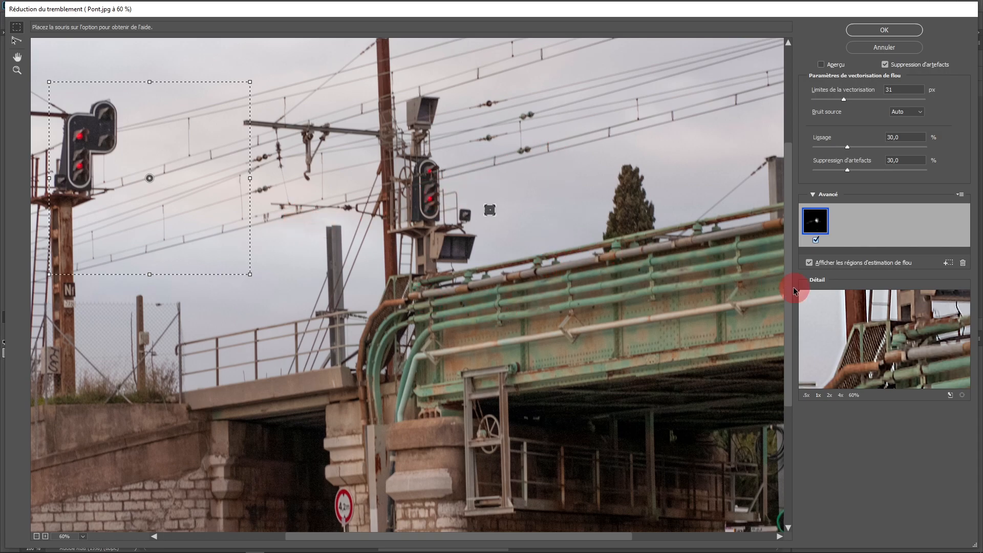
Add a suggested second blur estimation region, alternate between the two traces, and leave the first one selected.
left_click(948, 263)
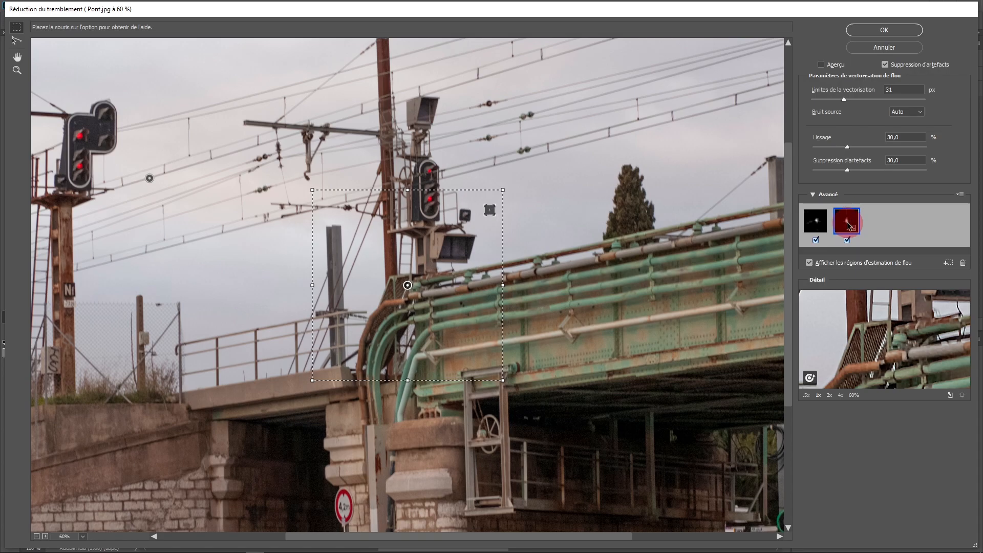
left_click(816, 224)
left_click(847, 224)
left_click(822, 225)
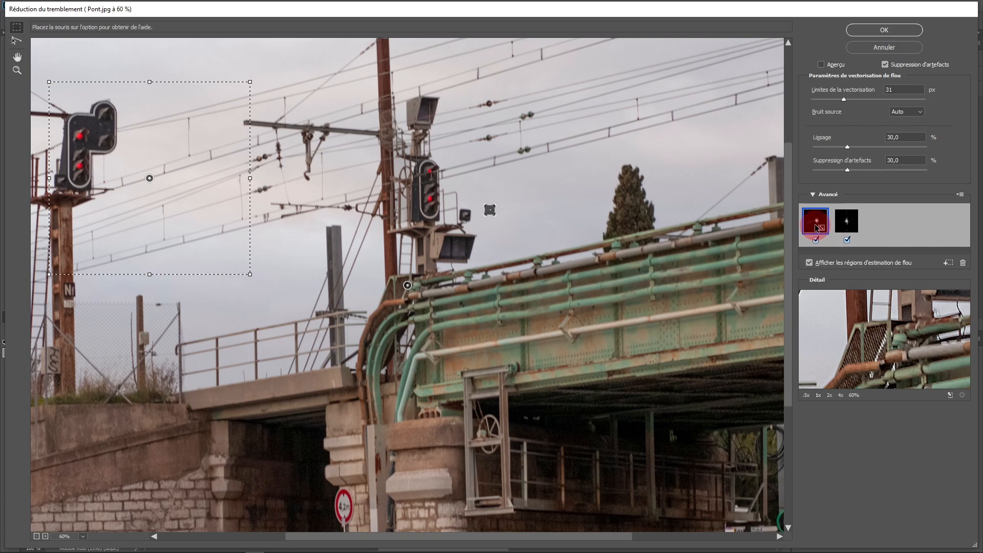
Delete the blur estimation region around the left signal, and inspect the central signal and overhead cables in the detail loupe.
left_click(963, 264)
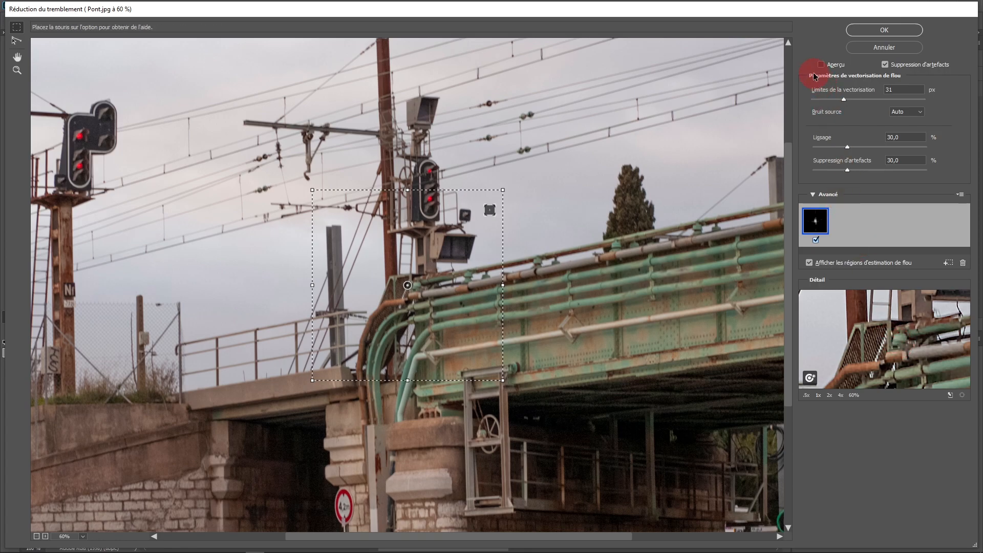
left_click_drag(906, 302, 895, 364)
left_click_drag(893, 320, 892, 363)
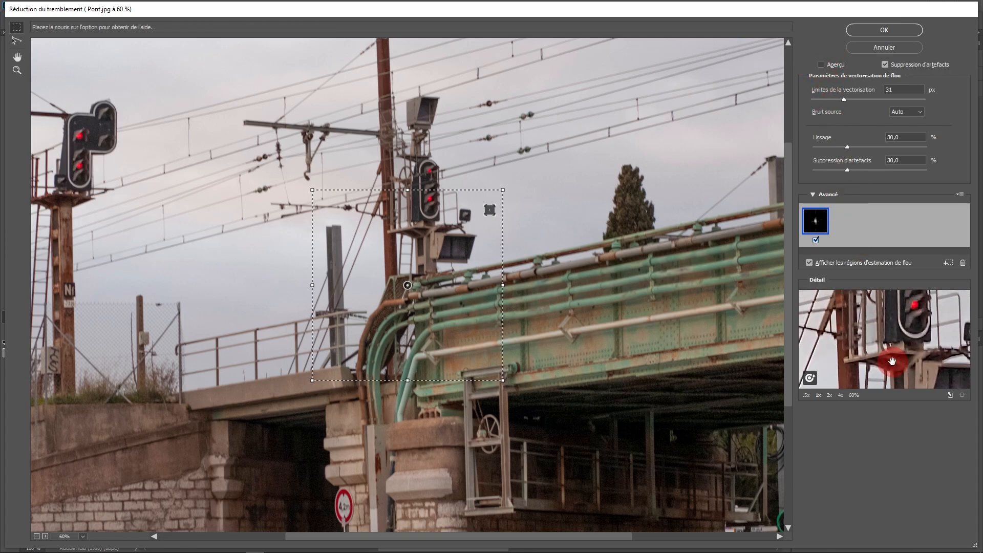
left_click_drag(872, 320, 903, 364)
left_click_drag(854, 322, 910, 327)
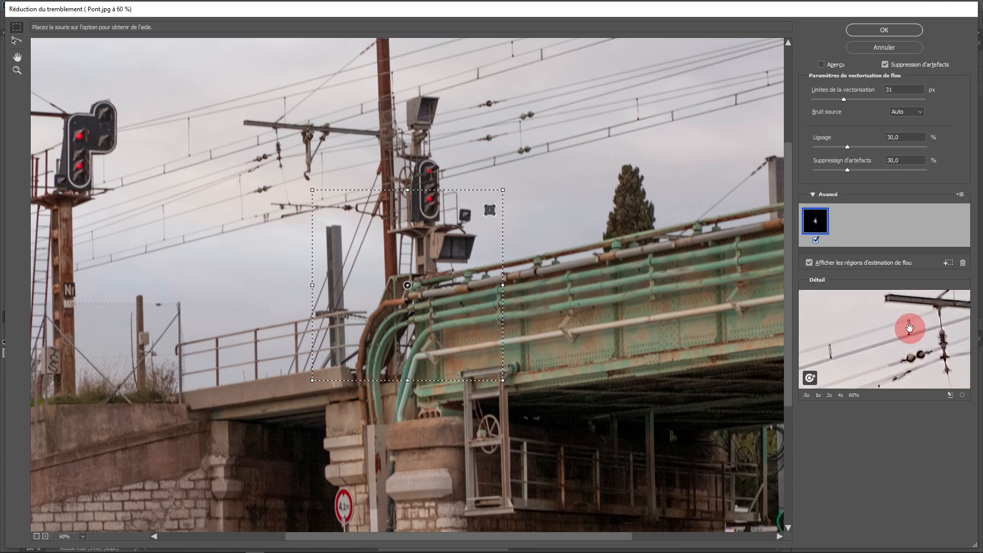
Undock the detail loupe, inspect the bridge pipes and the central signal with it, and dock it again.
left_click(950, 397)
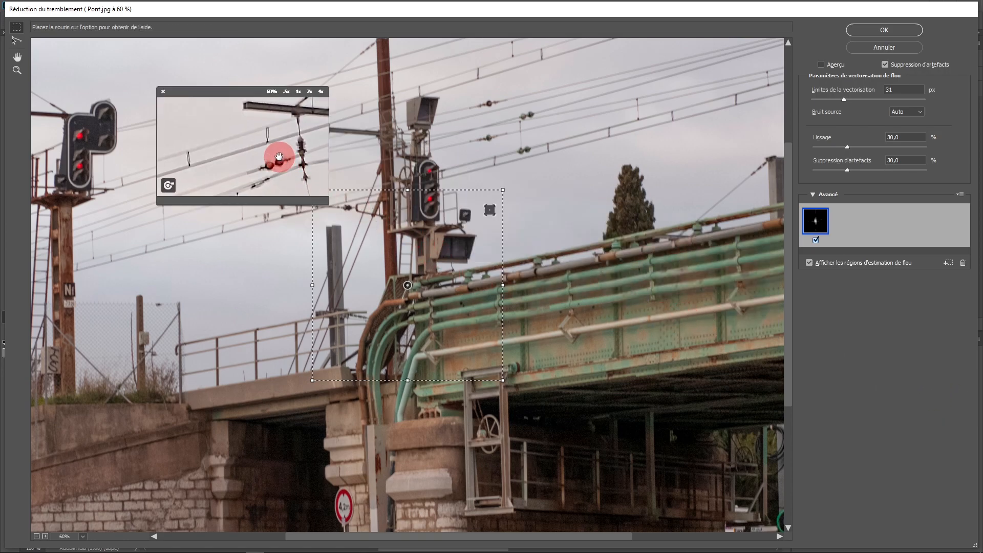
left_click_drag(274, 154, 566, 266)
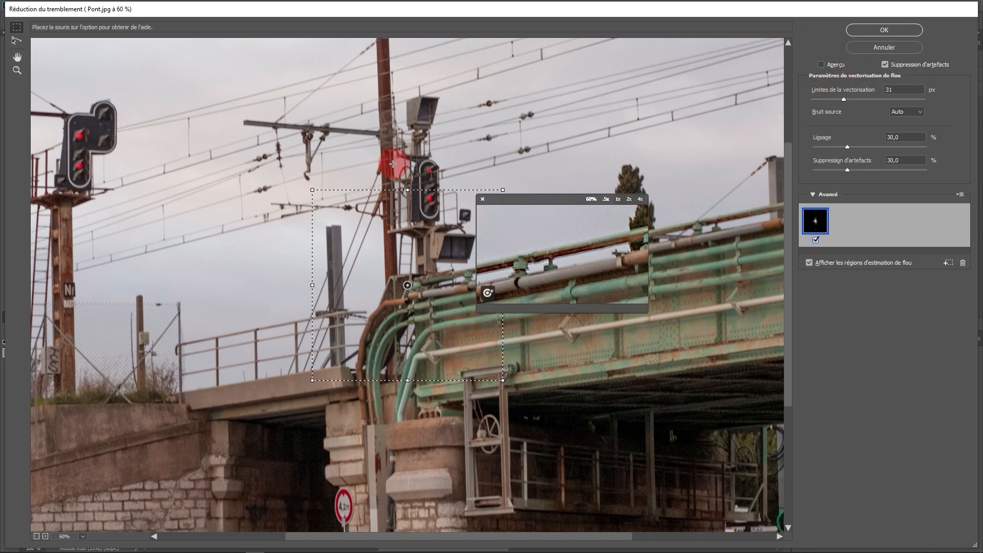
left_click_drag(556, 248, 408, 171)
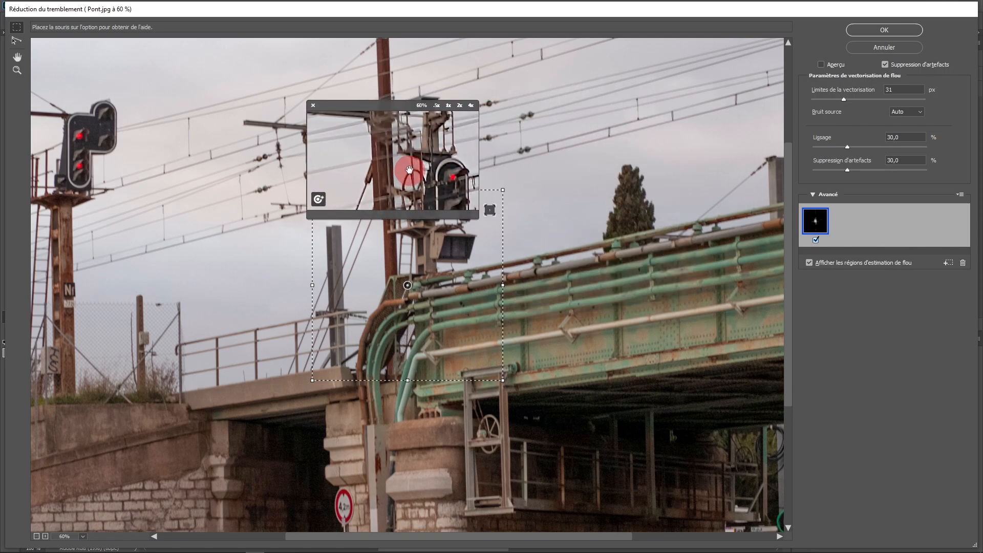
key("q")
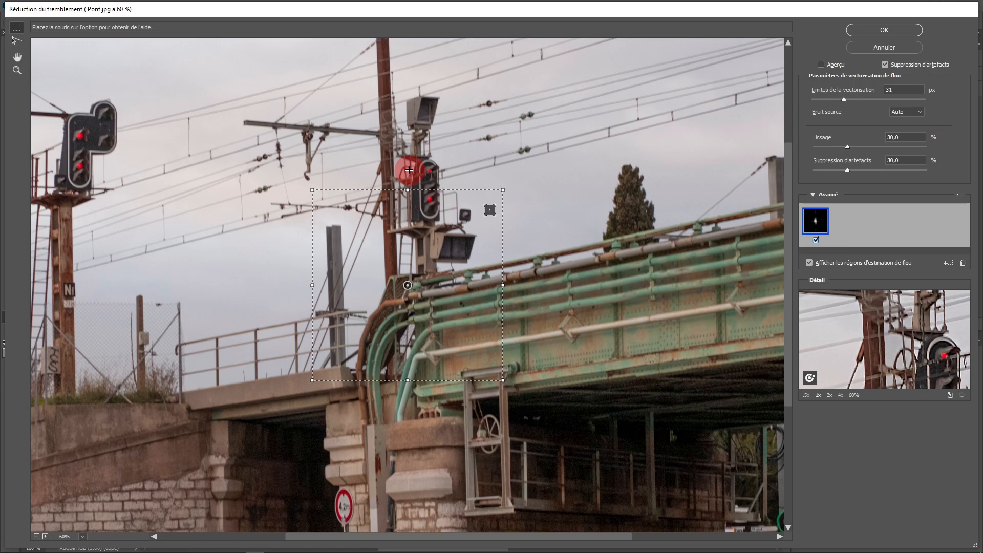
Set the detail loupe's magnification to 60% and inspect the top of the central mast.
left_click(842, 396)
left_click(851, 397)
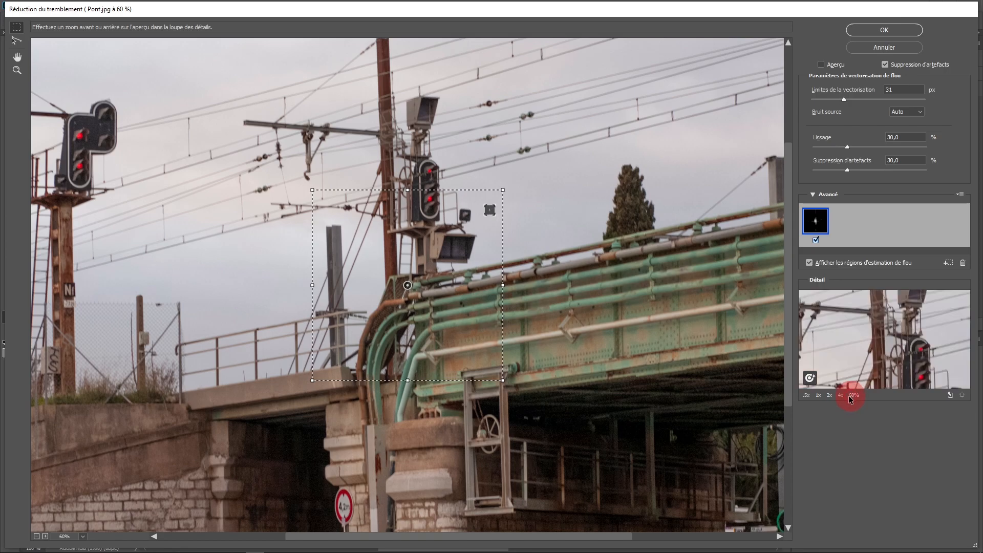
left_click_drag(852, 345, 860, 378)
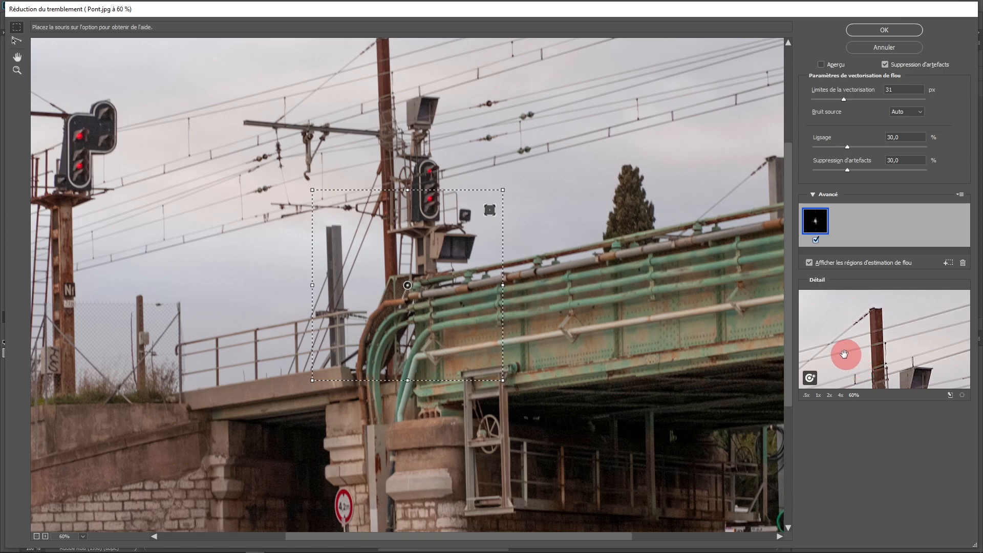
left_click(807, 382)
left_click(877, 336)
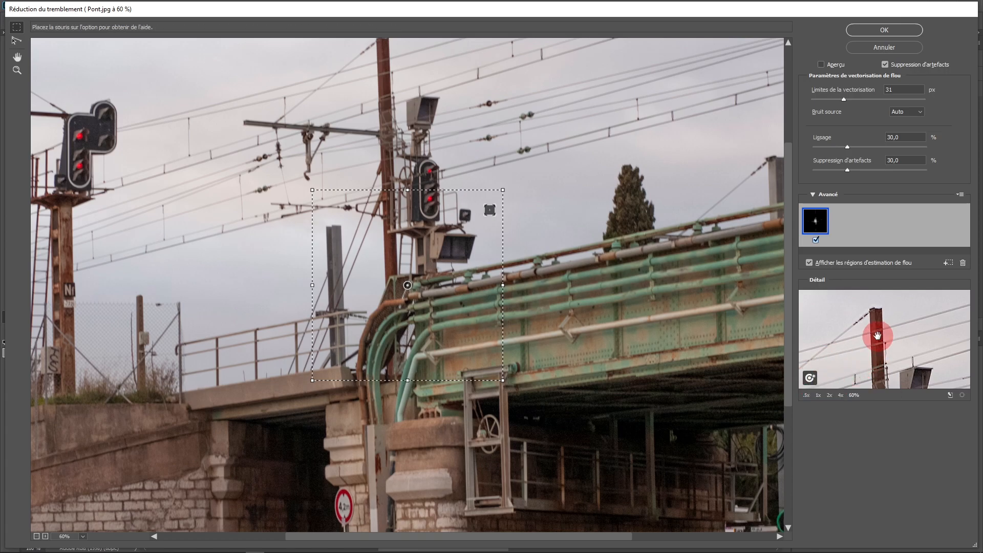
Place the blur estimation region around the left railway signal at the detail loupe's location and examine the correction there.
mouse_move(875, 347)
left_mouse_down()
mouse_move(852, 329)
mouse_move(902, 347)
mouse_move(847, 320)
mouse_move(841, 341)
mouse_move(908, 334)
mouse_move(770, 264)
mouse_move(441, 175)
mouse_move(491, 257)
mouse_move(939, 351)
mouse_move(879, 350)
mouse_move(937, 347)
mouse_move(935, 329)
mouse_move(884, 323)
mouse_move(895, 308)
mouse_move(907, 320)
mouse_move(439, 300)
left_mouse_up()
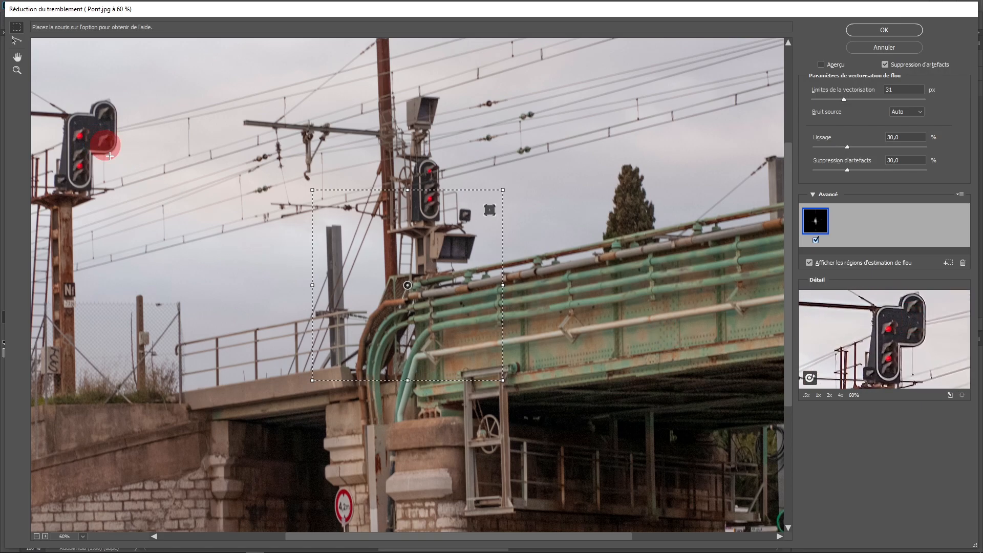
left_click_drag(145, 204, 367, 251)
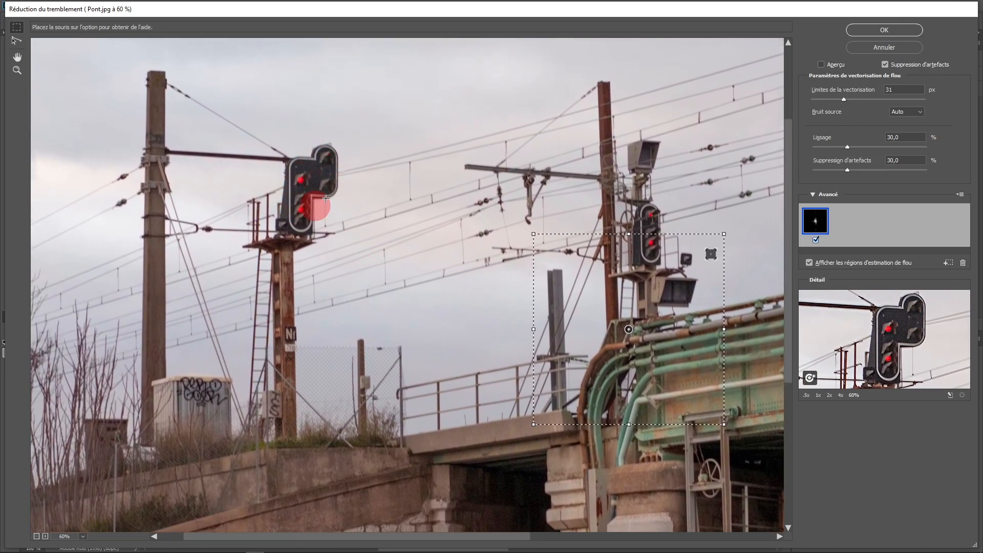
left_click(810, 380)
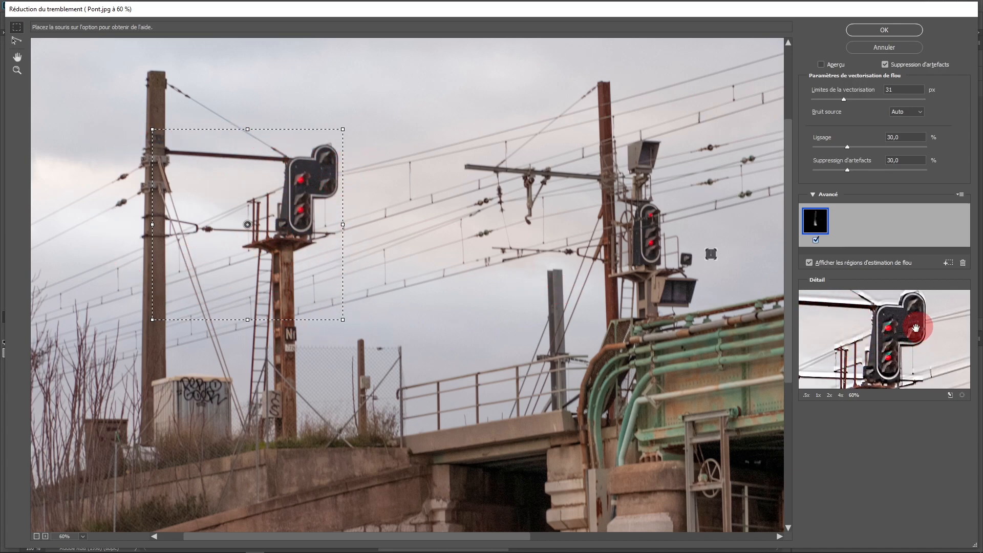
mouse_move(909, 325)
left_mouse_down()
mouse_move(578, 362)
mouse_move(561, 417)
mouse_move(491, 346)
mouse_move(561, 354)
mouse_move(511, 330)
mouse_move(500, 286)
mouse_move(365, 230)
left_mouse_up()
mouse_move(885, 340)
left_mouse_down()
mouse_move(891, 353)
mouse_move(881, 326)
mouse_move(878, 344)
left_mouse_up()
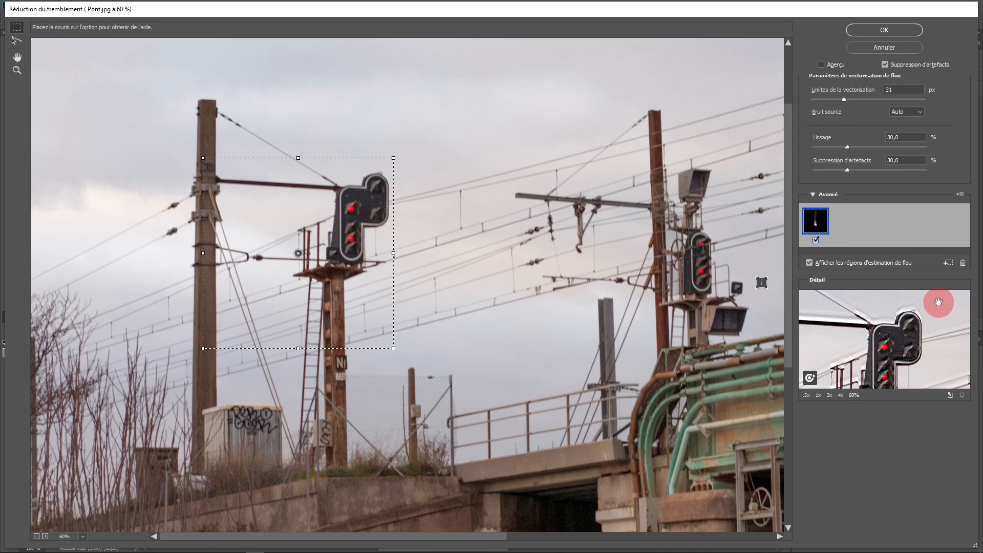
Add a suggested second blur estimation region and reselect the one around the left signal.
left_click(948, 265)
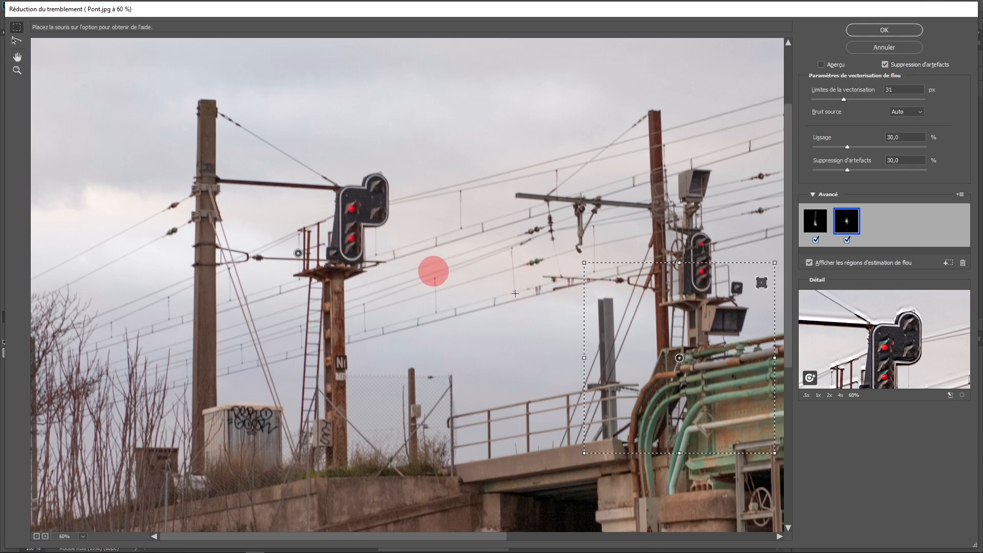
left_click(844, 354)
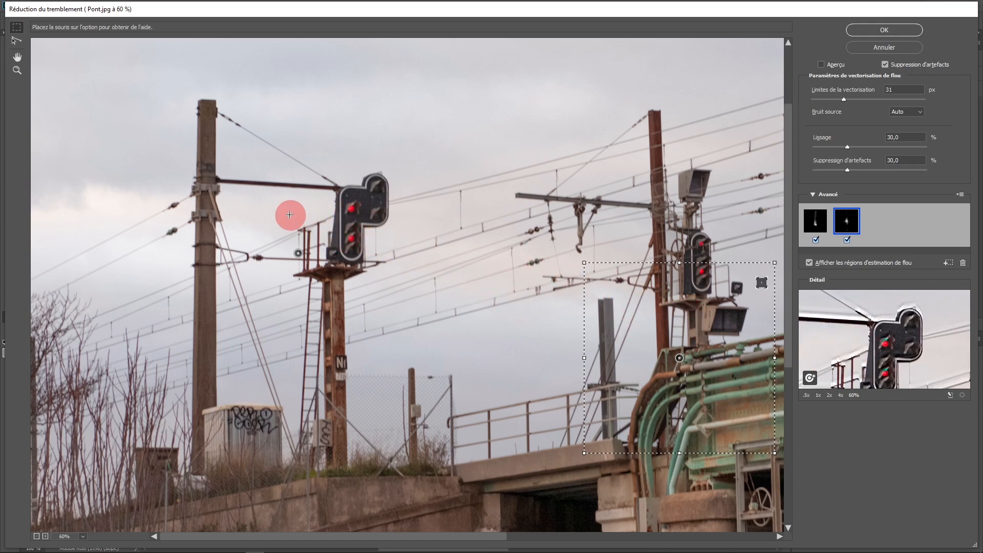
left_click(297, 254)
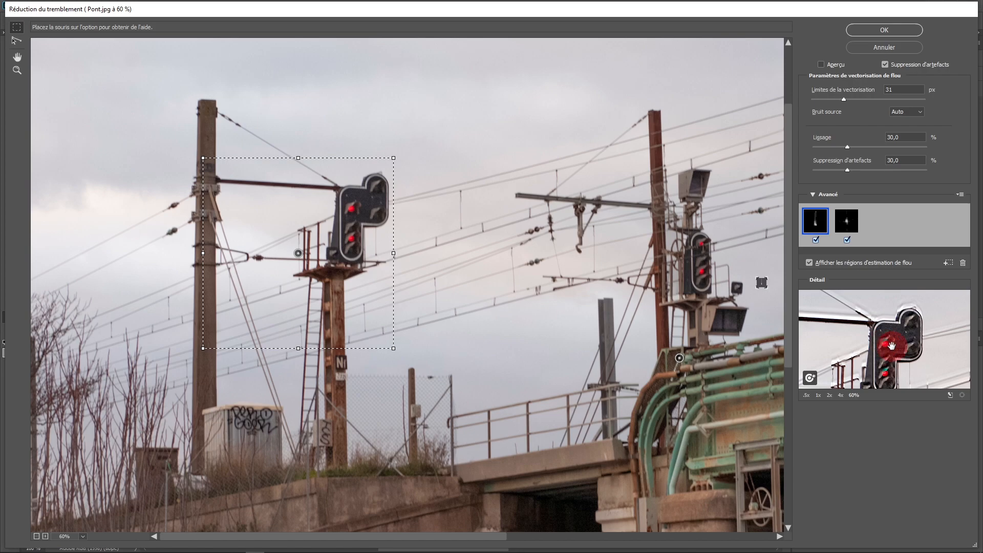
Select the blur estimation region over the central signal and the bridge pipes.
left_click_drag(658, 337, 514, 235)
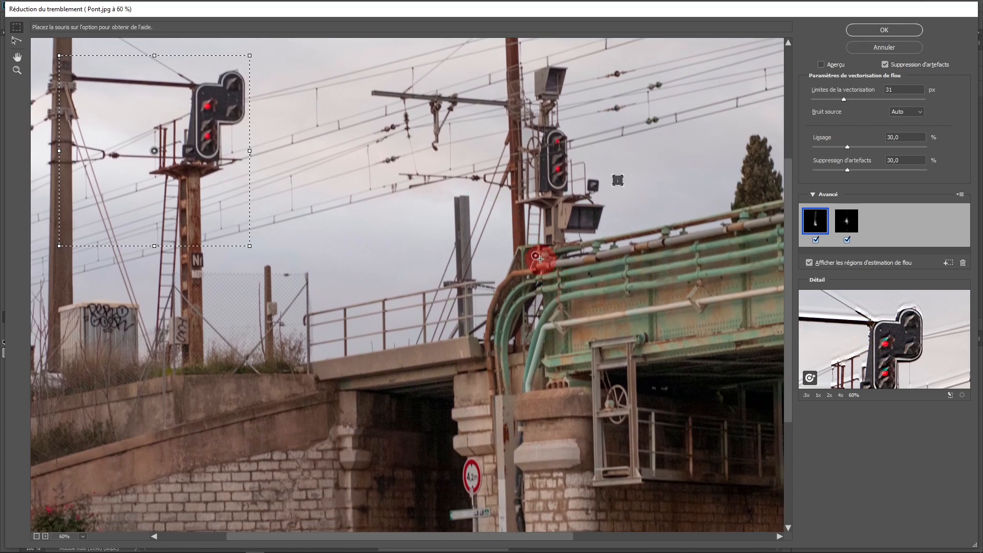
left_click(536, 259)
left_click_drag(312, 180, 382, 259)
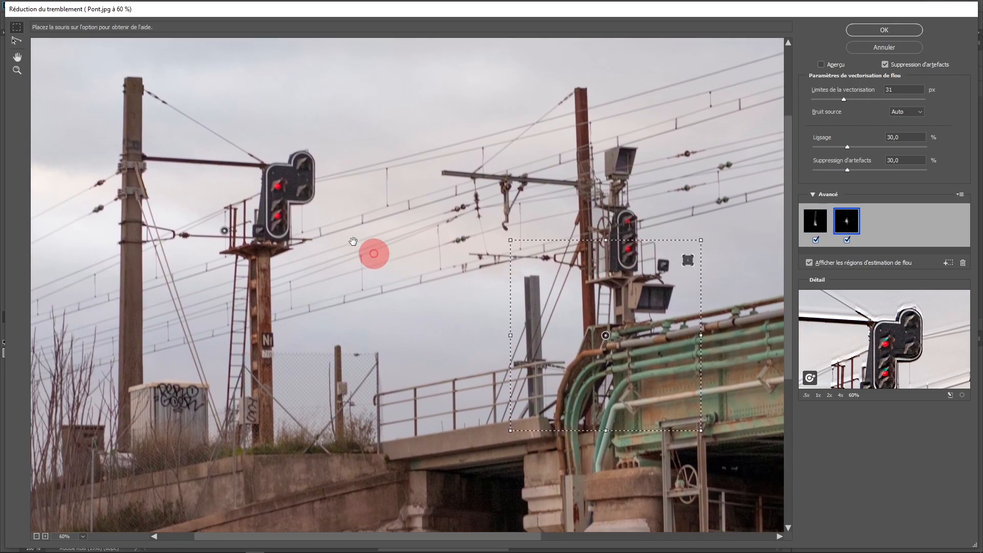
left_click(866, 339)
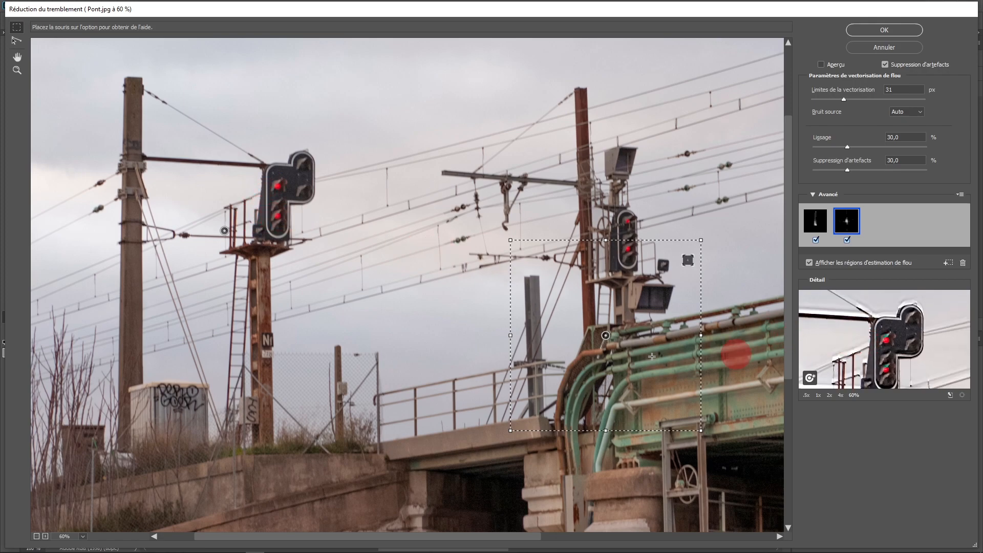
scroll(457, 333, "down", 1)
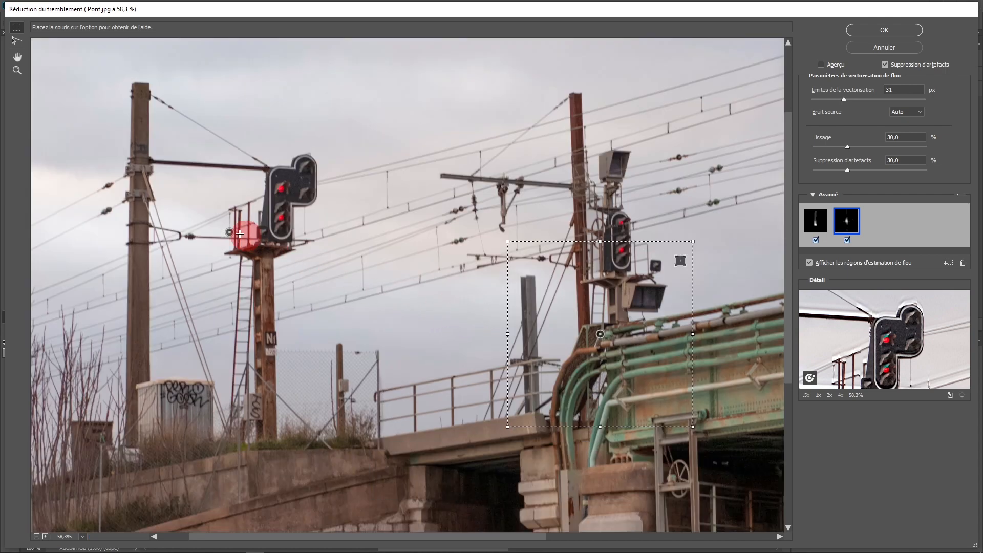
left_click(230, 233)
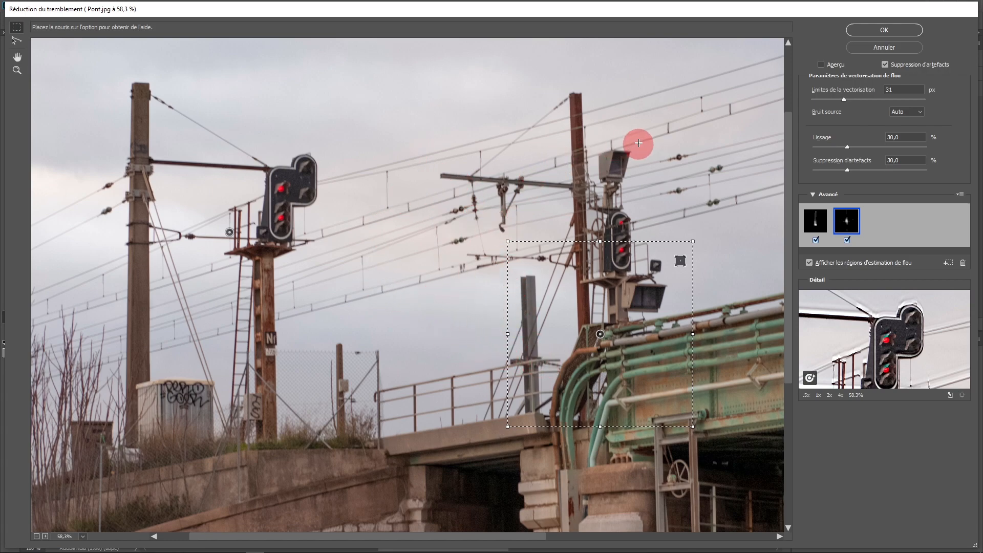
Shift the left signal's blur estimation region slightly up and right, and delete it.
left_click(229, 233)
left_click_drag(229, 233, 240, 228)
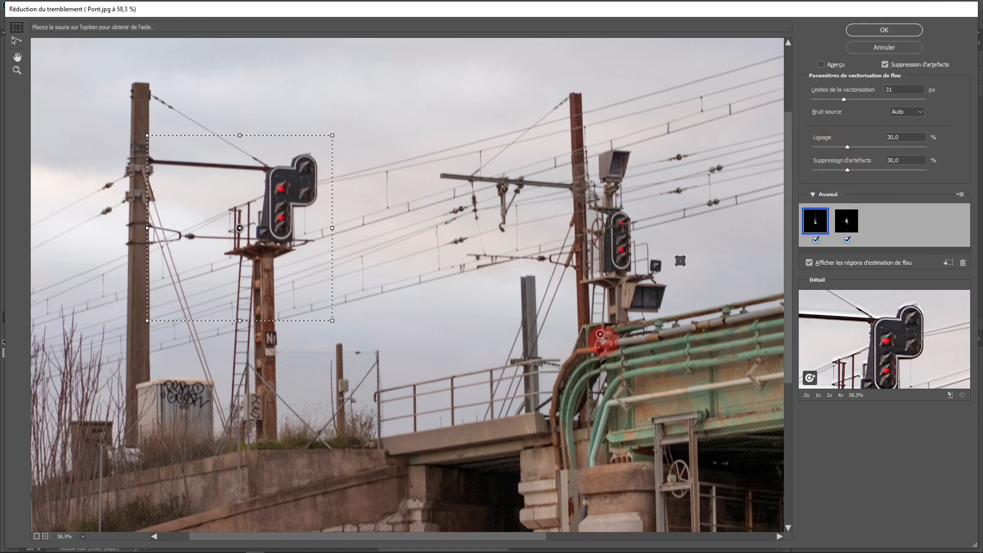
left_click(240, 228)
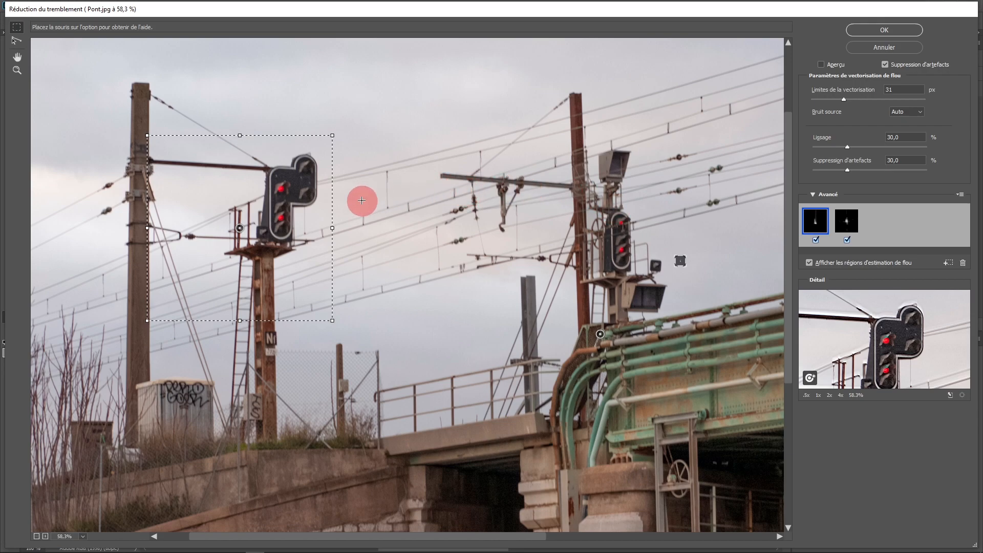
key("Delete")
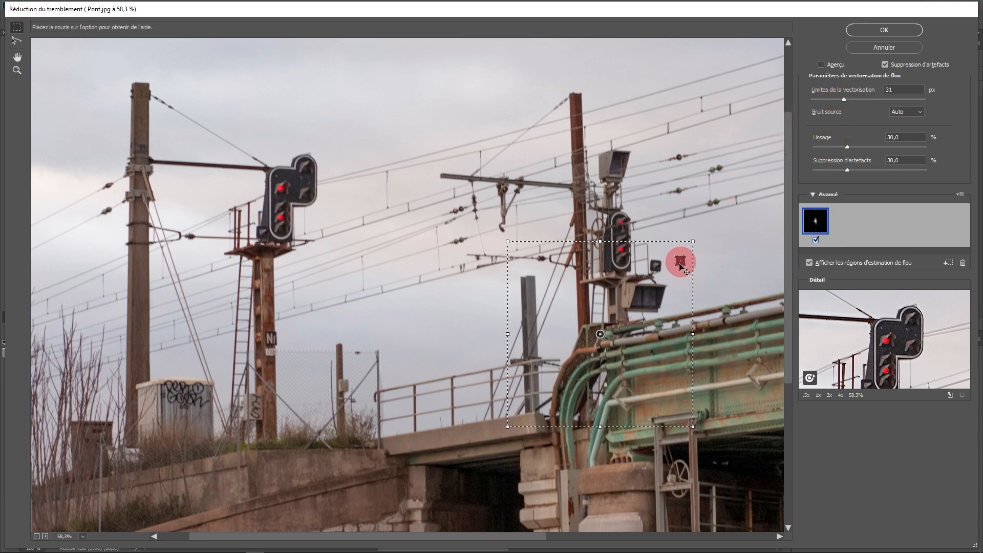
View the commands available for the remaining blur trace.
left_click_drag(681, 264, 815, 224)
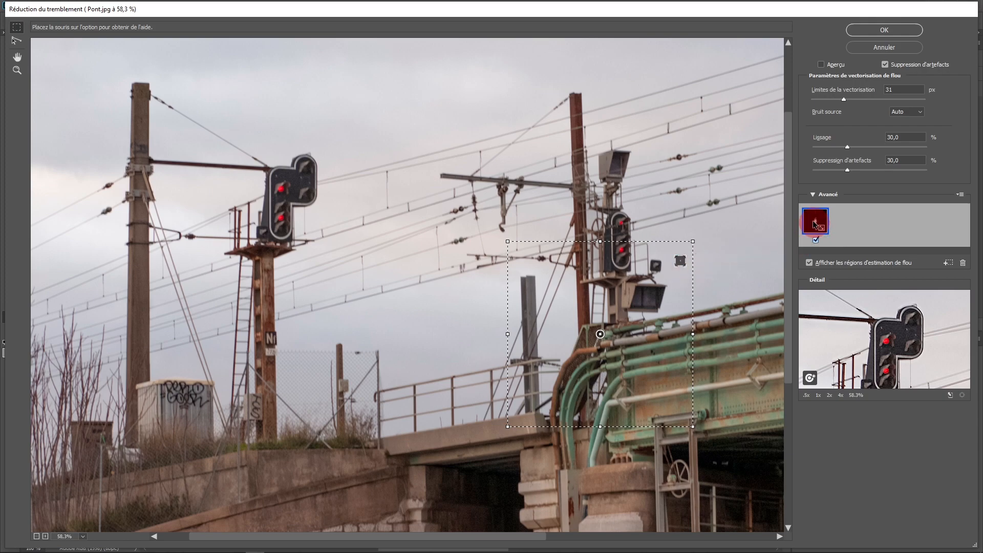
right_click(817, 224)
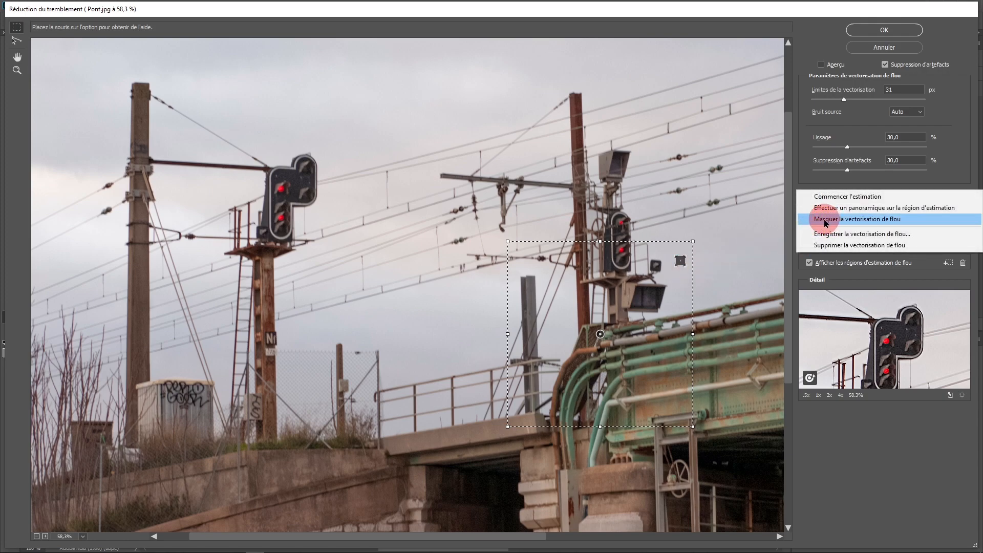
left_click(826, 224)
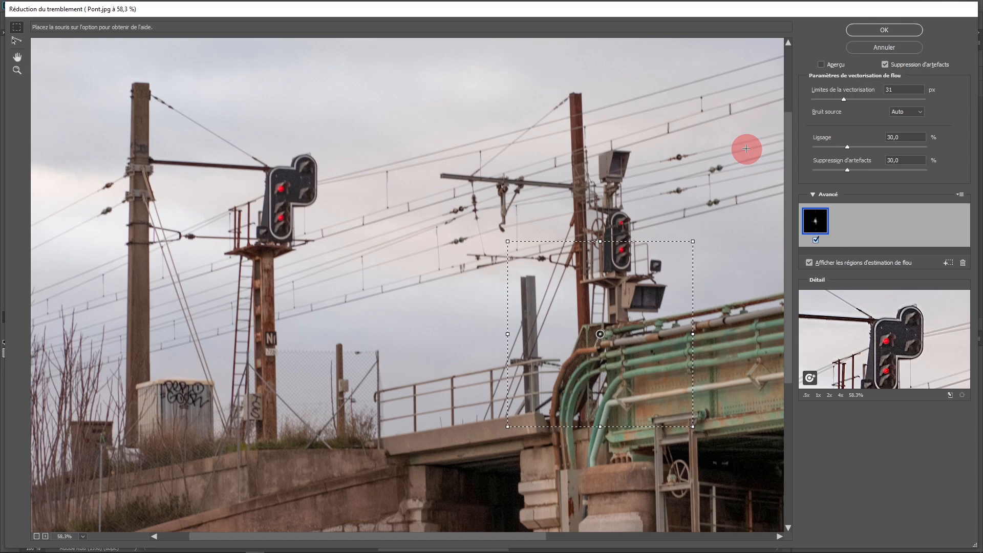
Turn off artifact suppression and set the smoothing to 0%.
left_click(884, 67)
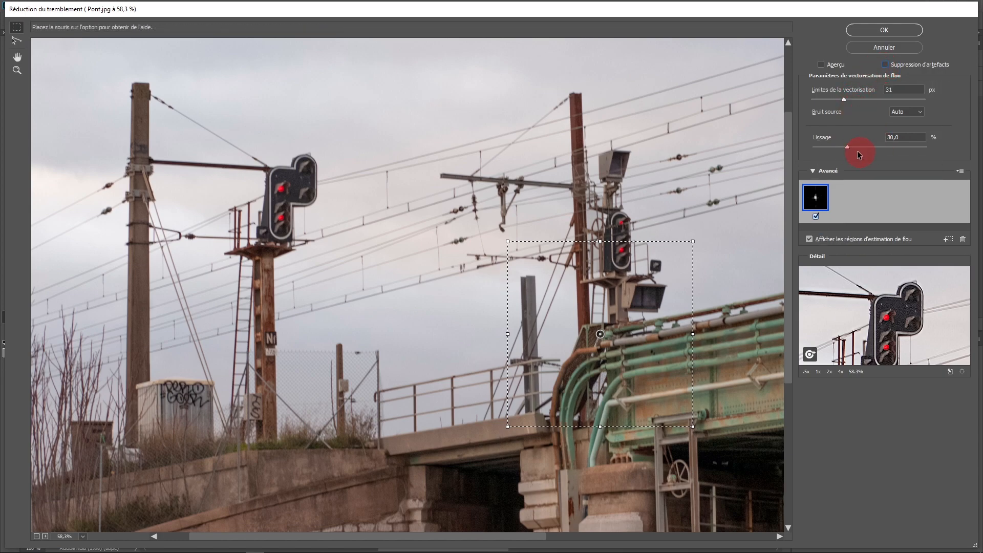
left_click_drag(848, 147, 803, 148)
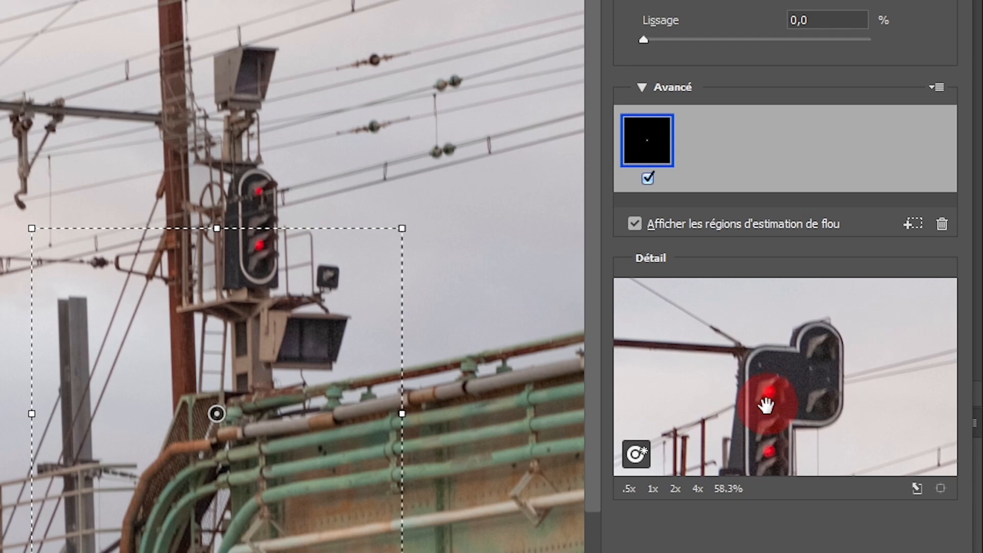
Examine the noise around the lamp housing in the detail loupe and set the blur trace bounds to 29 px.
left_click_drag(732, 394, 767, 379)
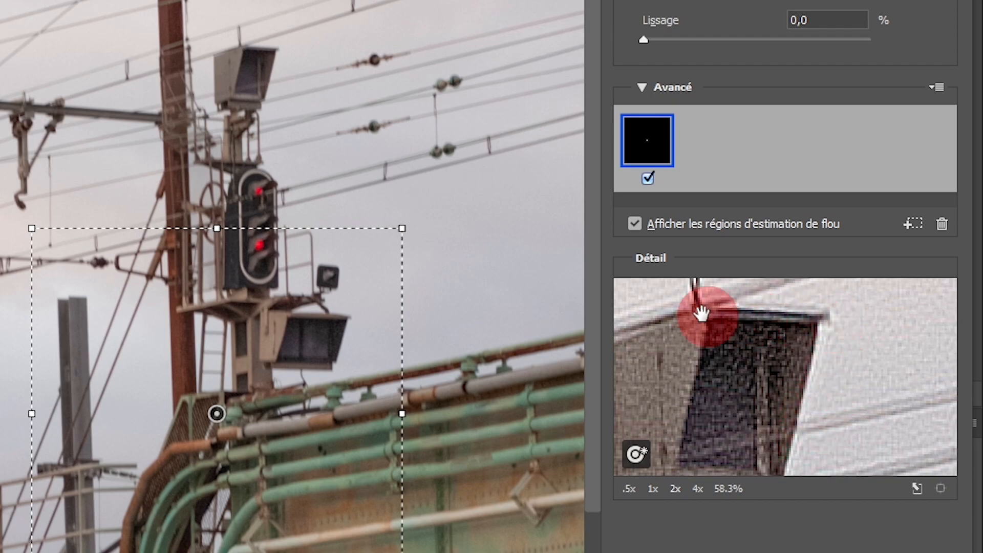
left_click_drag(747, 307, 802, 347)
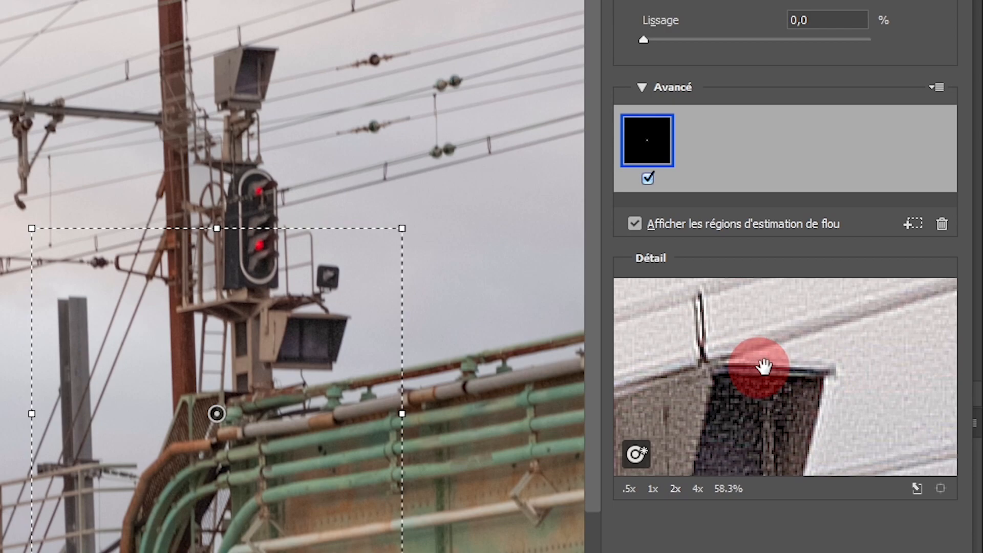
left_click_drag(828, 430, 831, 389)
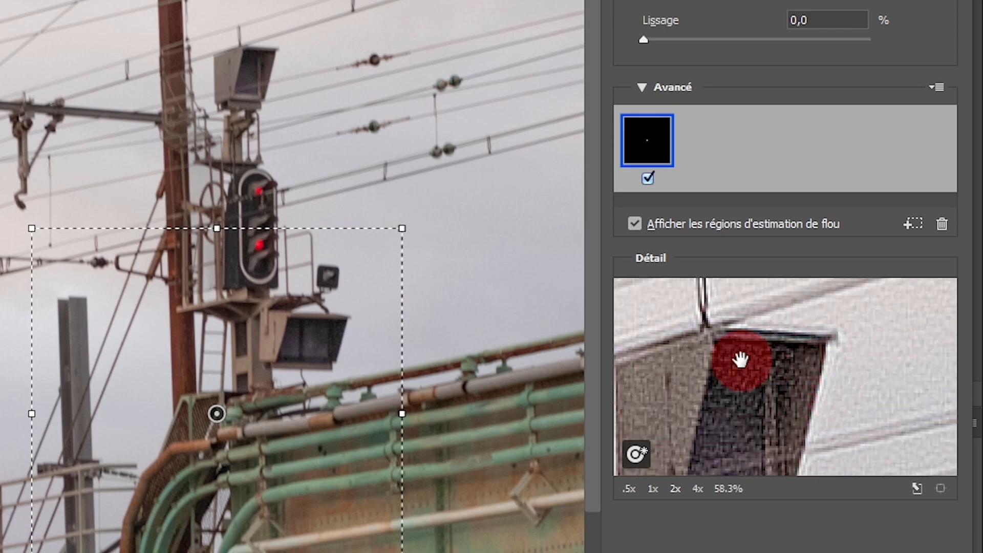
left_click_drag(741, 360, 762, 351)
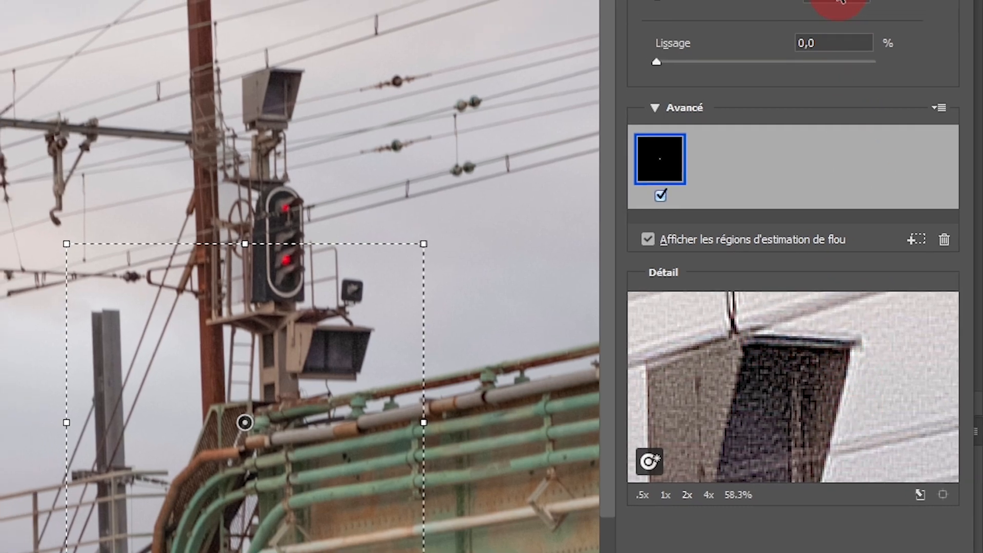
left_click_drag(860, 123, 776, 128)
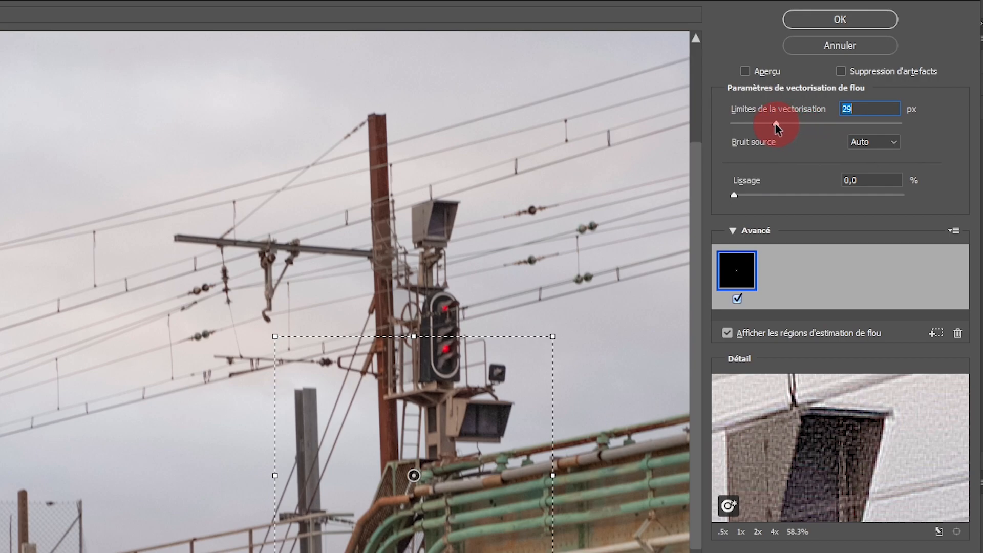
Set the blur trace bounds to 10 px and examine the lamp housing in the detail loupe.
mouse_move(867, 374)
left_mouse_down()
mouse_move(830, 413)
mouse_move(927, 402)
mouse_move(823, 408)
mouse_move(874, 416)
mouse_move(881, 448)
mouse_move(807, 402)
mouse_move(880, 492)
mouse_move(889, 450)
mouse_move(882, 485)
left_mouse_up()
left_click(840, 284)
type("10")
left_click(877, 428)
left_click(889, 423)
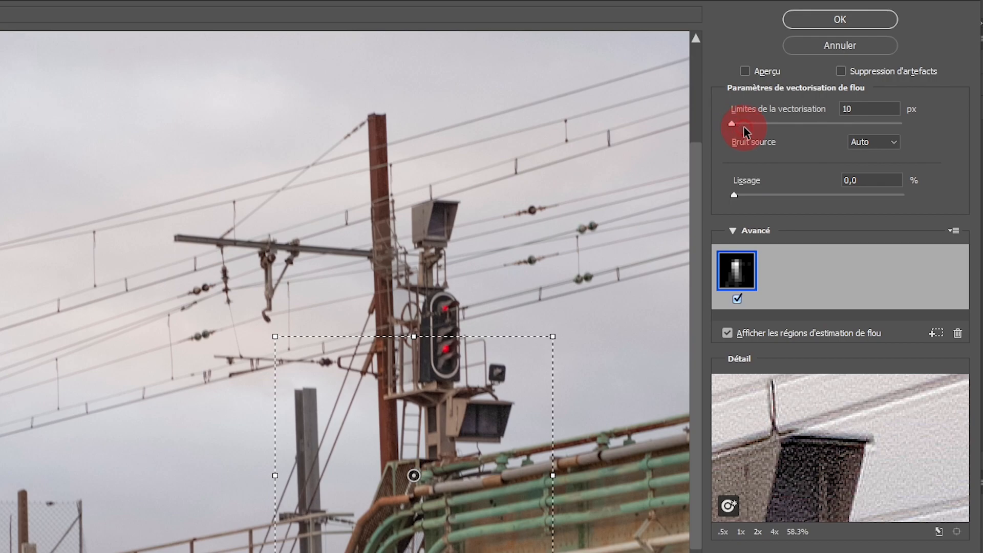
Try blur trace bounds of 17 px and 24 px, and settle on 22 px while checking the lamp housing in the loupe.
left_click_drag(744, 125, 747, 125)
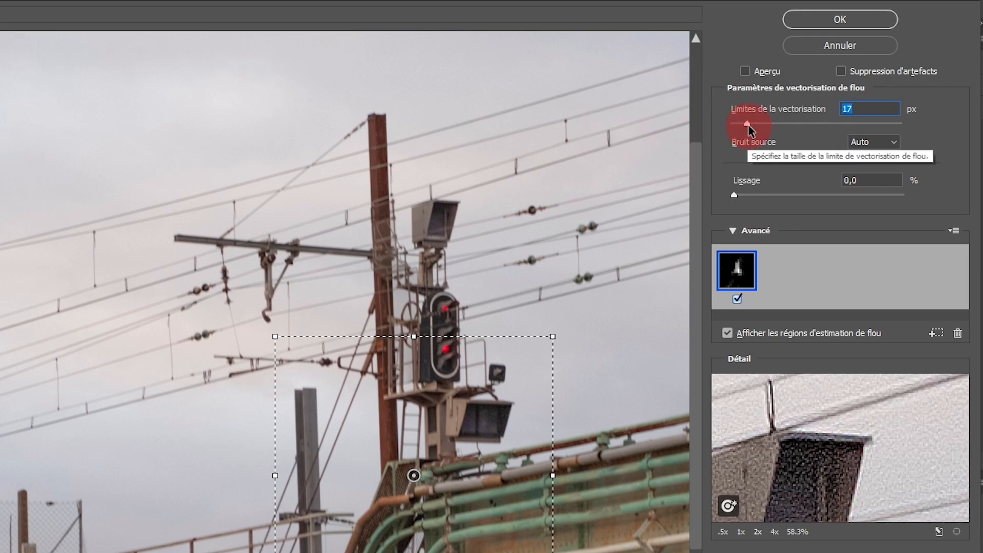
left_click_drag(748, 124, 766, 125)
left_click_drag(855, 391, 858, 418)
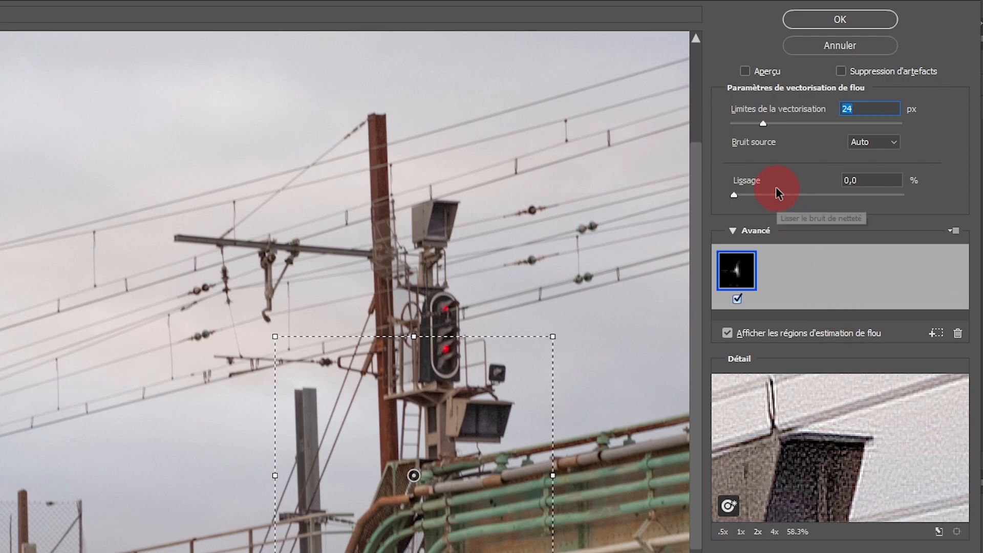
left_click_drag(763, 127, 759, 126)
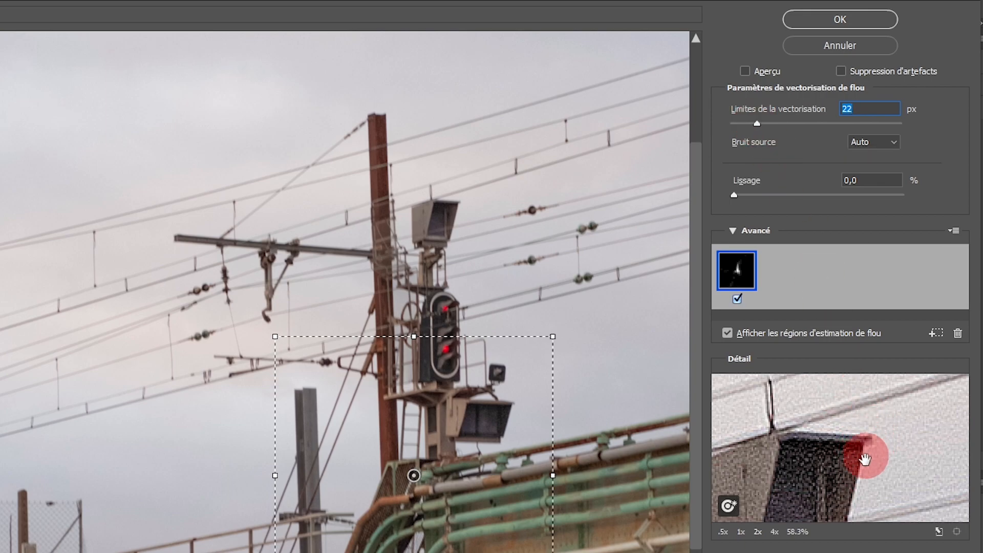
left_click_drag(865, 456, 828, 483)
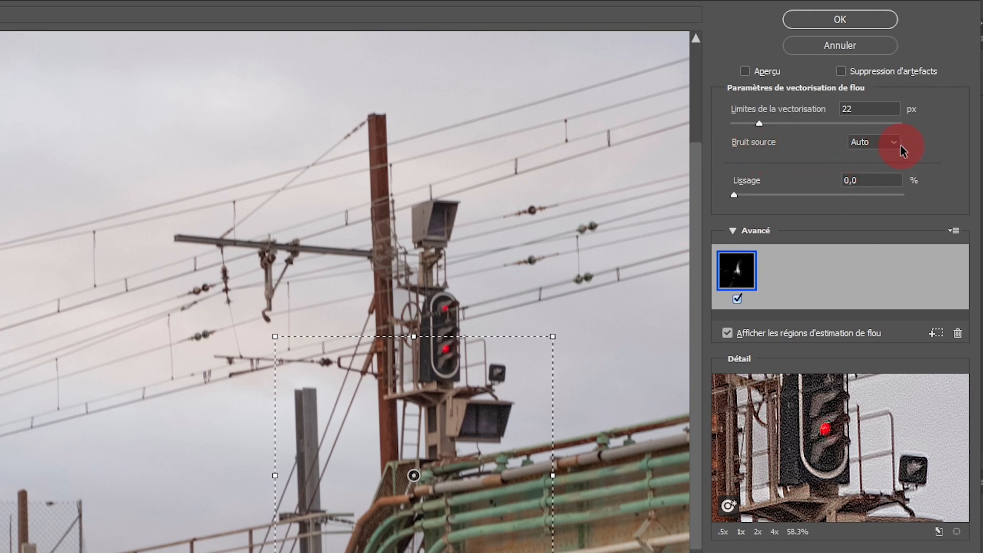
Set the source noise to Faible and examine the red signal in the detail loupe at 2x.
left_click_drag(836, 386, 830, 428)
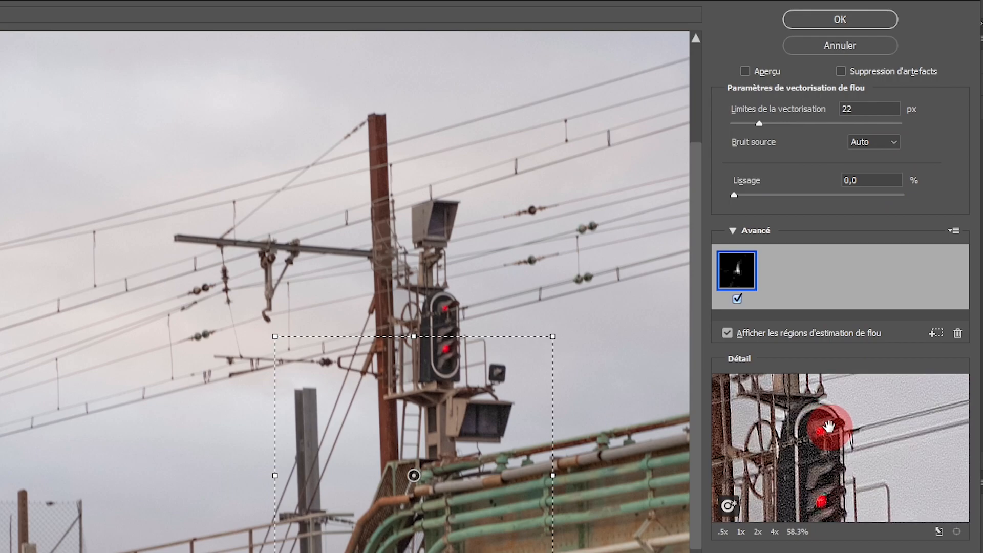
left_click_drag(817, 481, 822, 457)
left_click(894, 142)
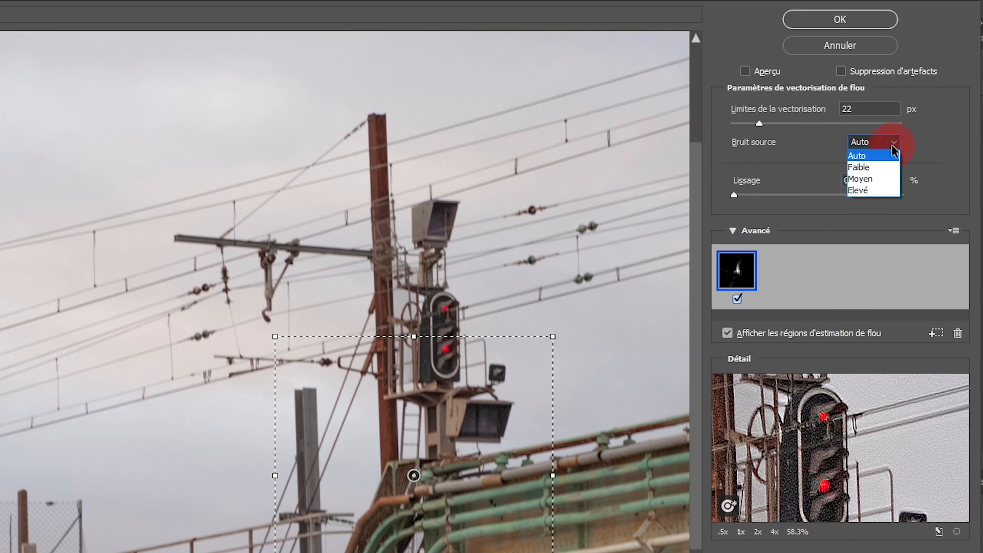
left_click(882, 171)
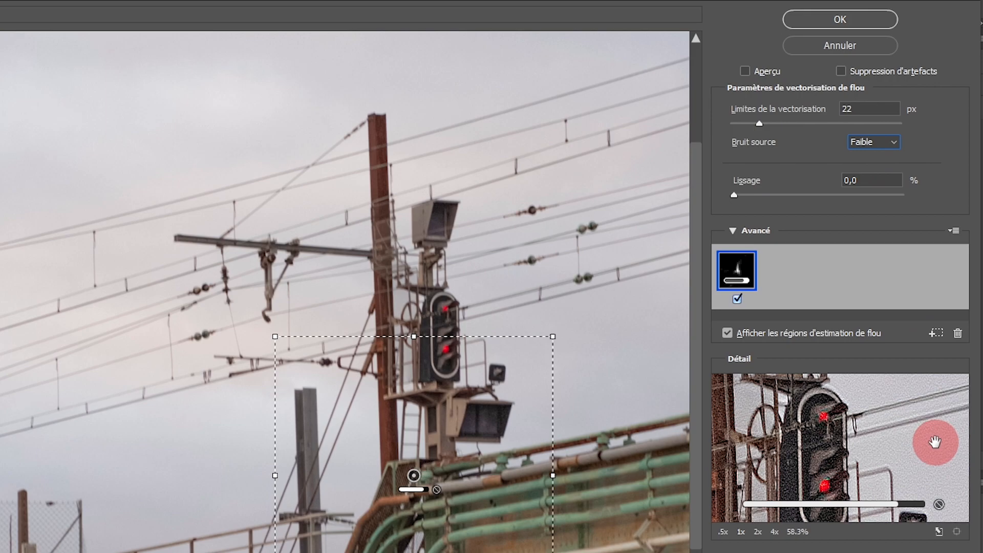
mouse_move(880, 423)
left_mouse_down()
mouse_move(897, 465)
mouse_move(862, 409)
mouse_move(872, 423)
left_mouse_up()
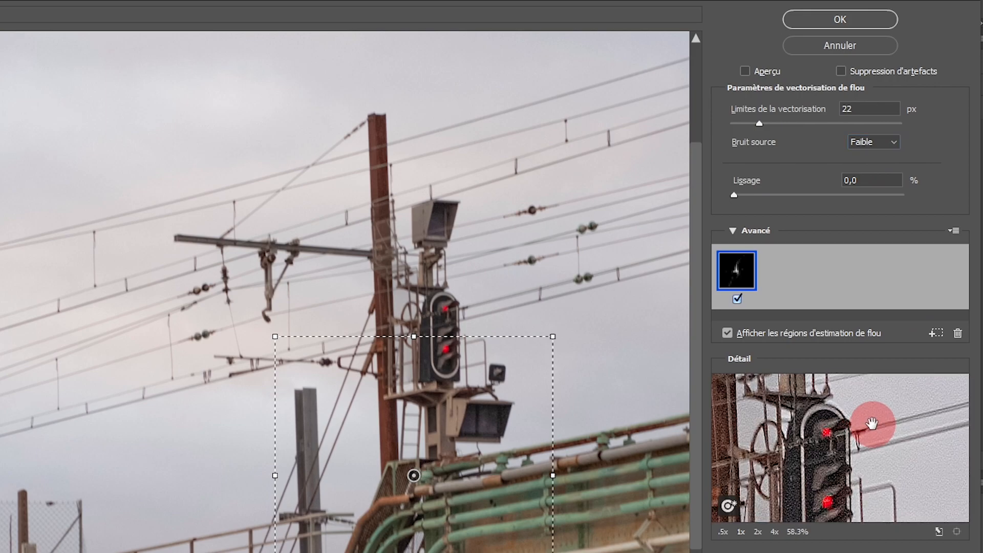
left_click(758, 532)
left_click_drag(817, 443, 817, 487)
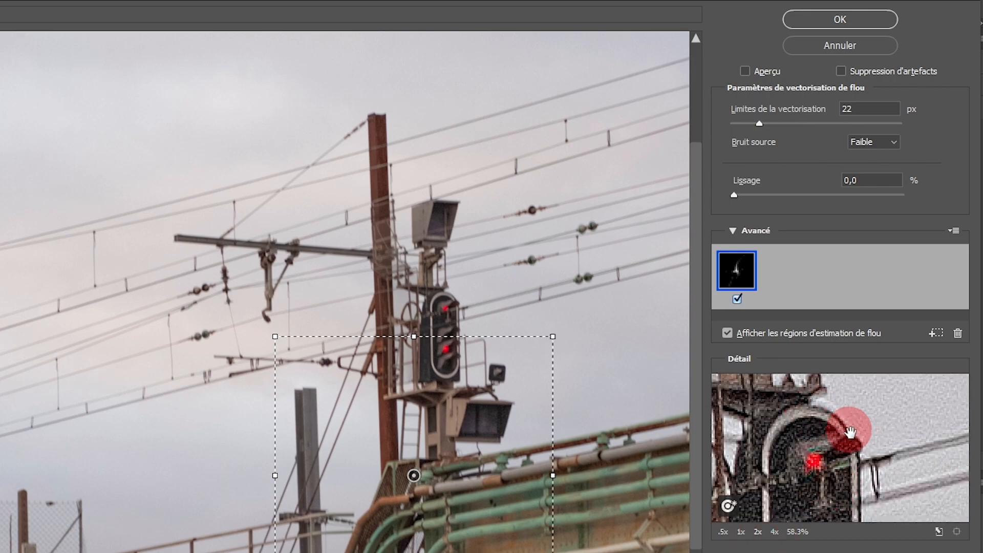
Switch the source noise to Elevé and check the signal's edges in the detail loupe.
left_click(891, 142)
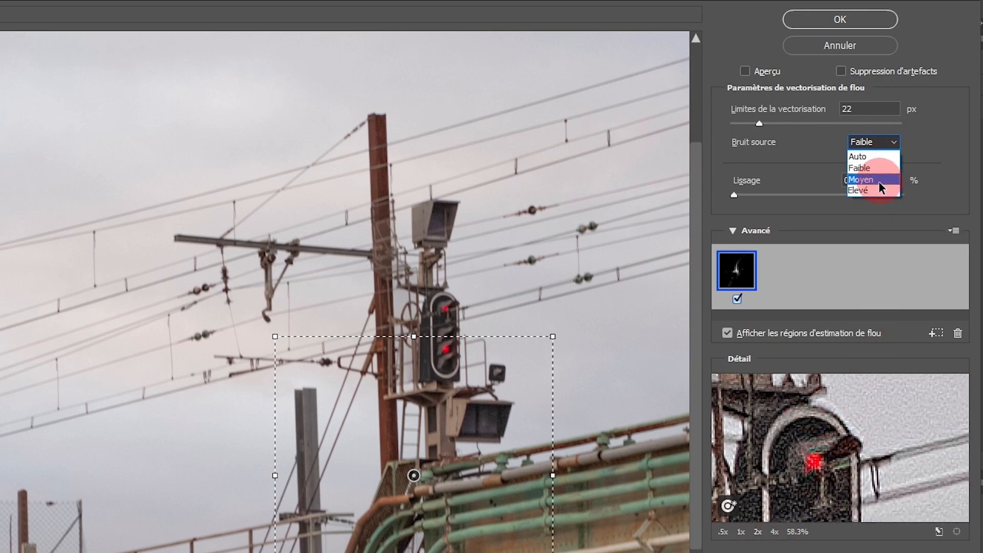
left_click(865, 191)
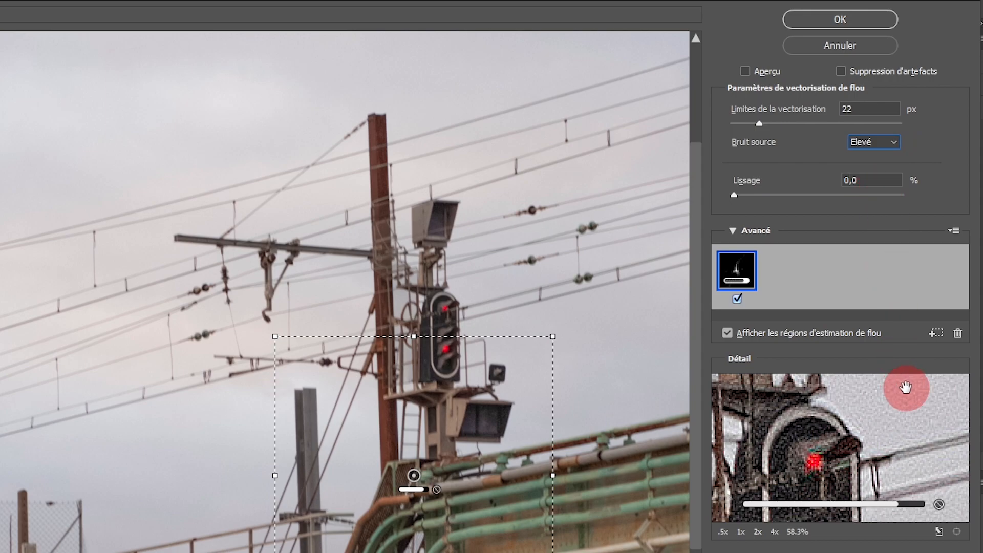
left_click_drag(900, 402, 869, 477)
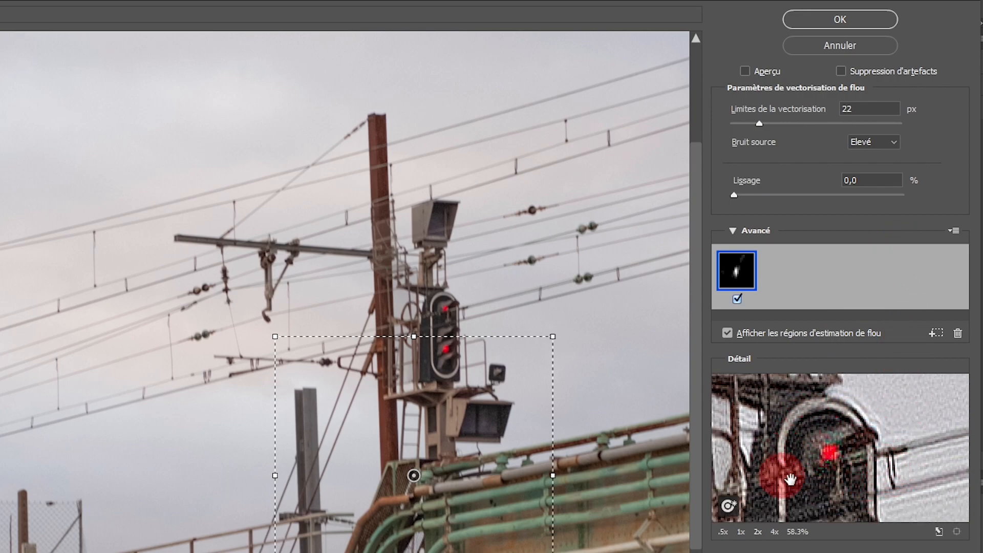
Compare the Faible and Auto source noise settings on the red signal, and finish with Faible.
left_click(892, 146)
left_click(879, 167)
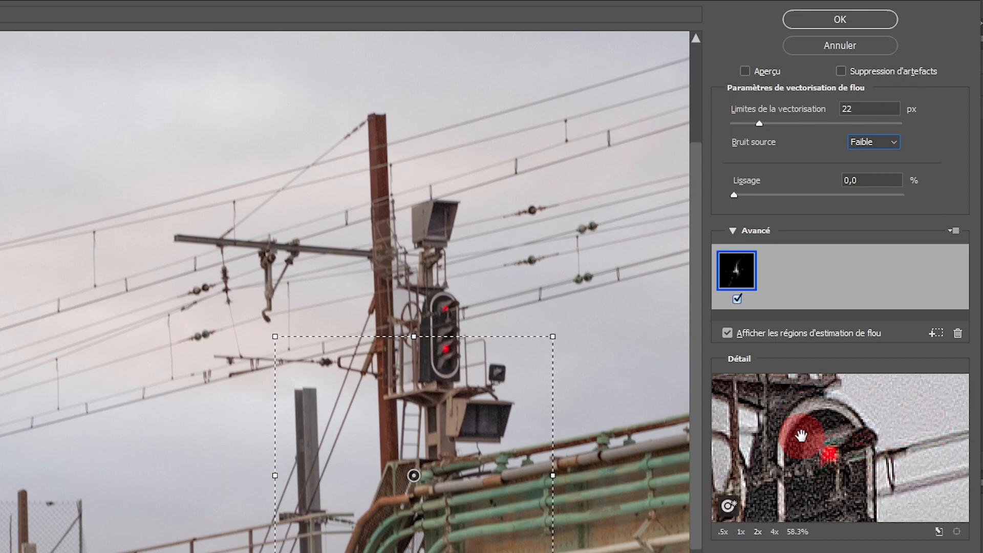
left_click(888, 145)
left_click(882, 161)
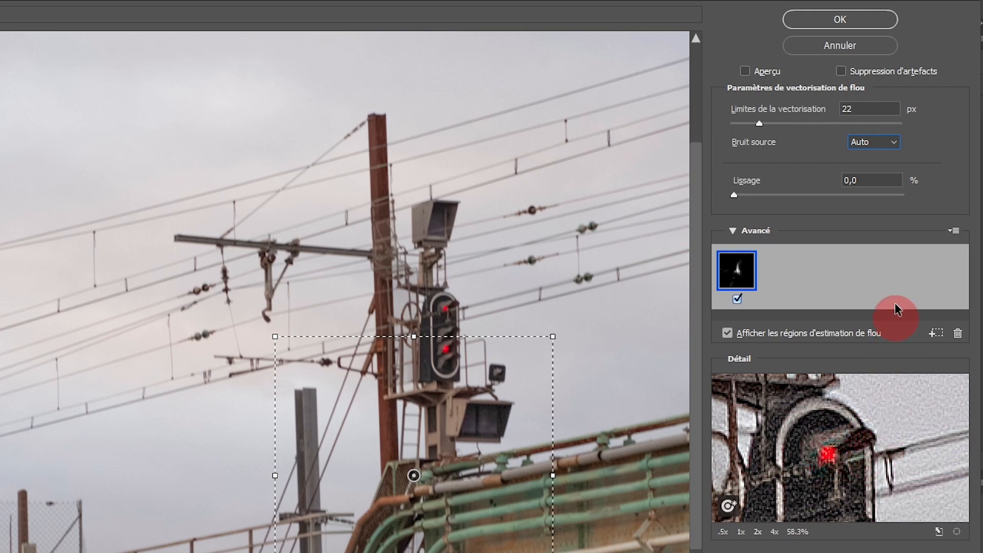
left_click(888, 144)
left_click(878, 162)
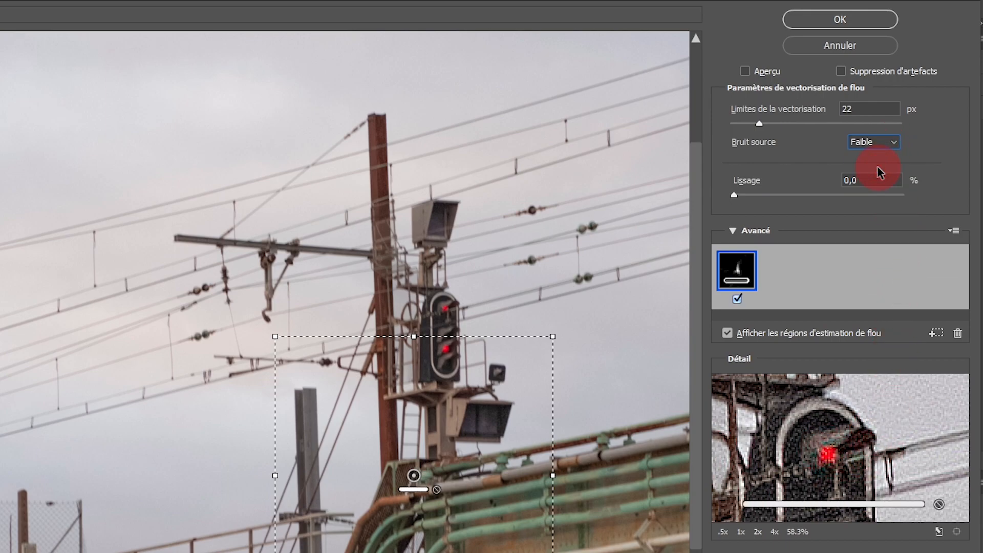
left_click_drag(867, 456, 869, 473)
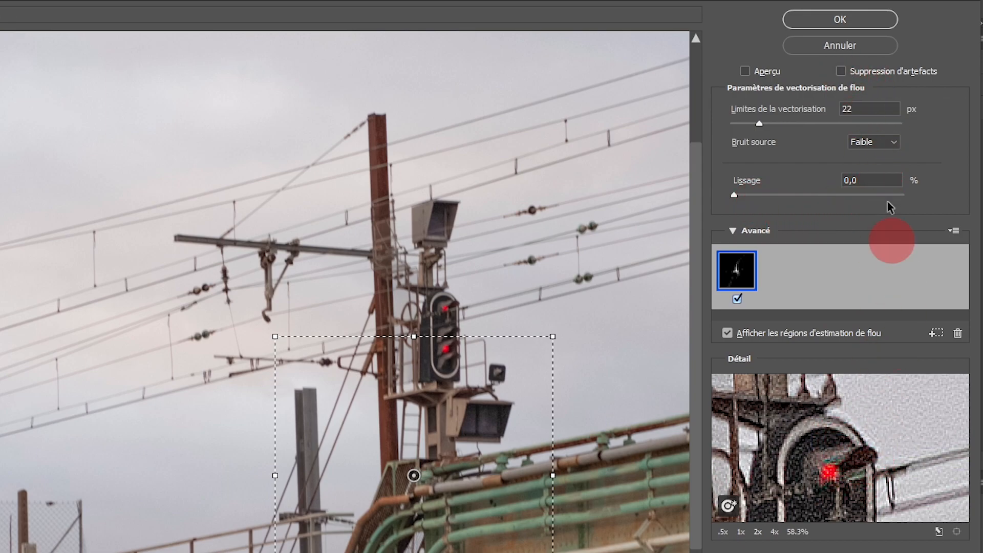
Turn on artifact suppression at 0% and compare the signal in the loupe with suppression off and on.
left_click(842, 71)
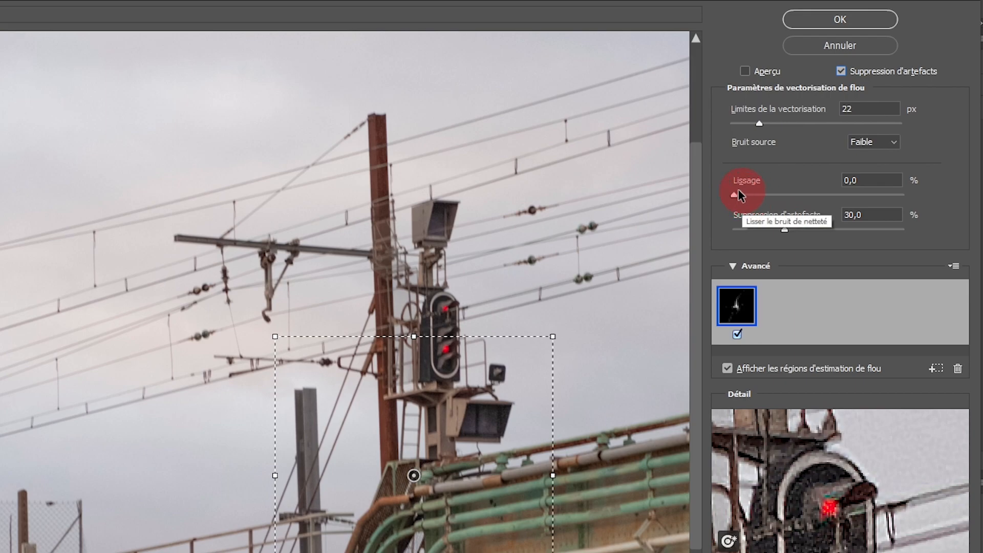
left_click_drag(786, 230, 782, 230)
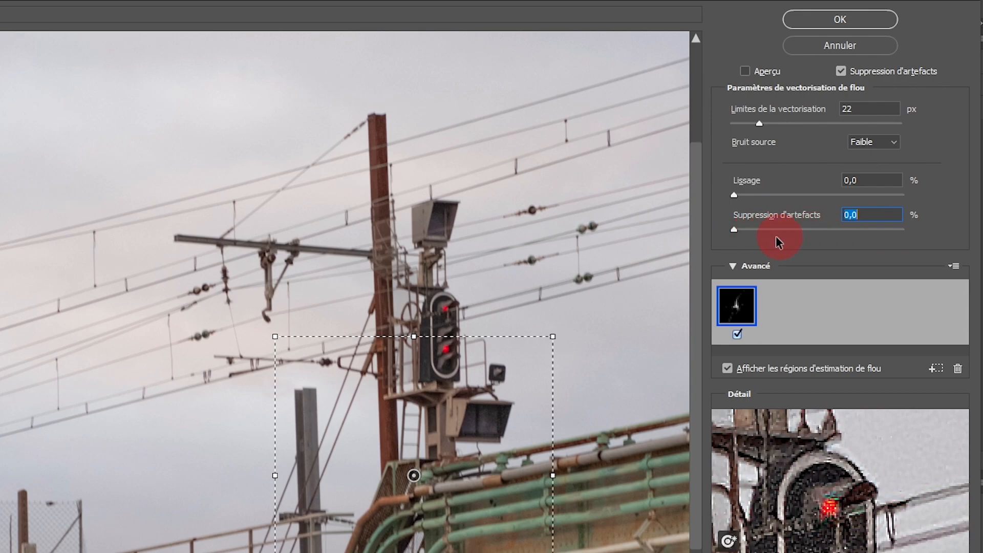
left_click(840, 74)
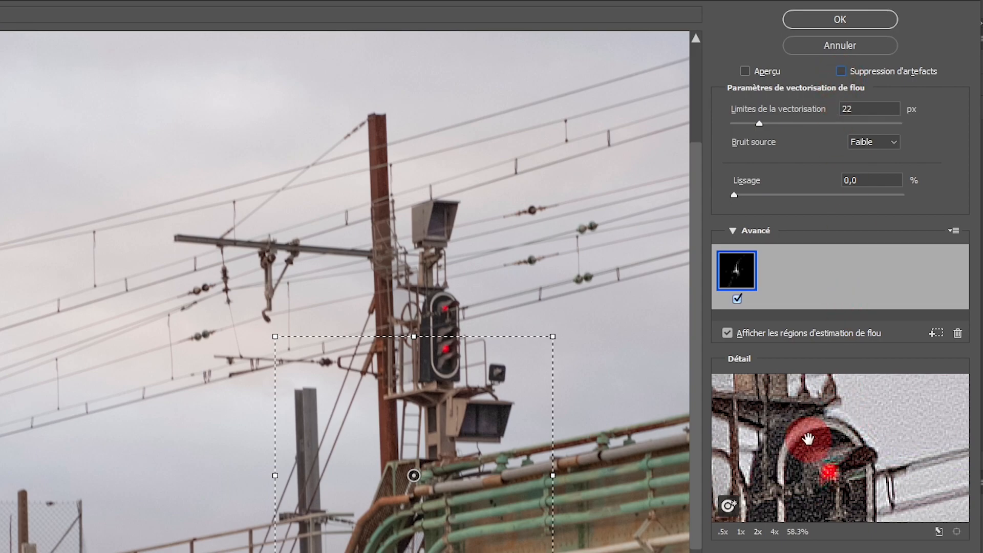
left_click(841, 72)
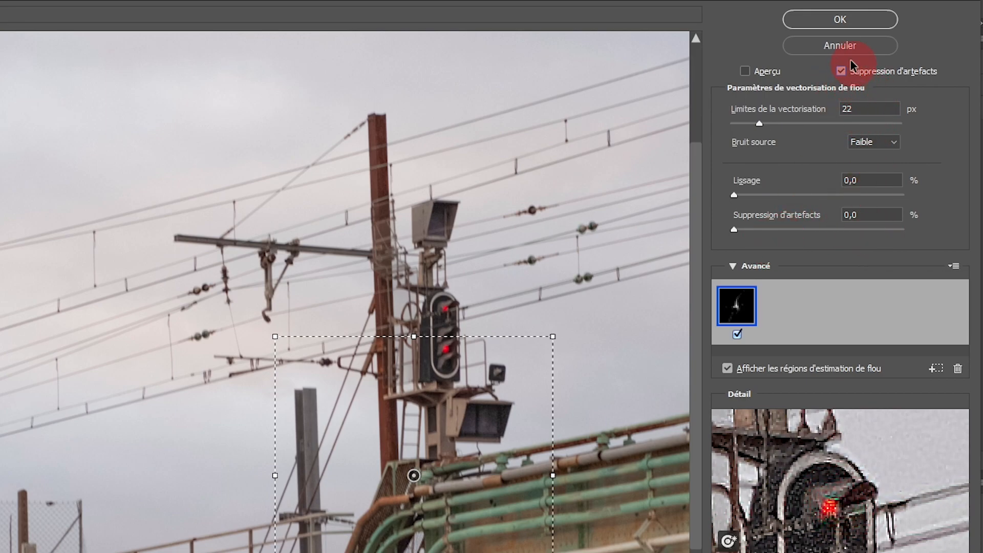
left_click(841, 499)
left_click_drag(841, 499, 820, 527)
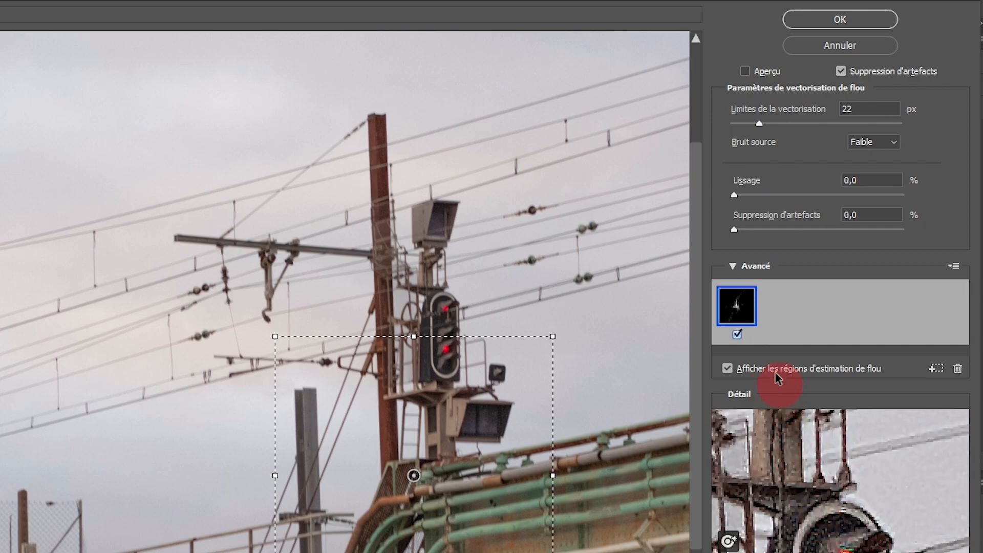
Raise artifact suppression to 100%, and reduce it to 50% while comparing the signal in the loupe.
left_click_drag(781, 230, 917, 240)
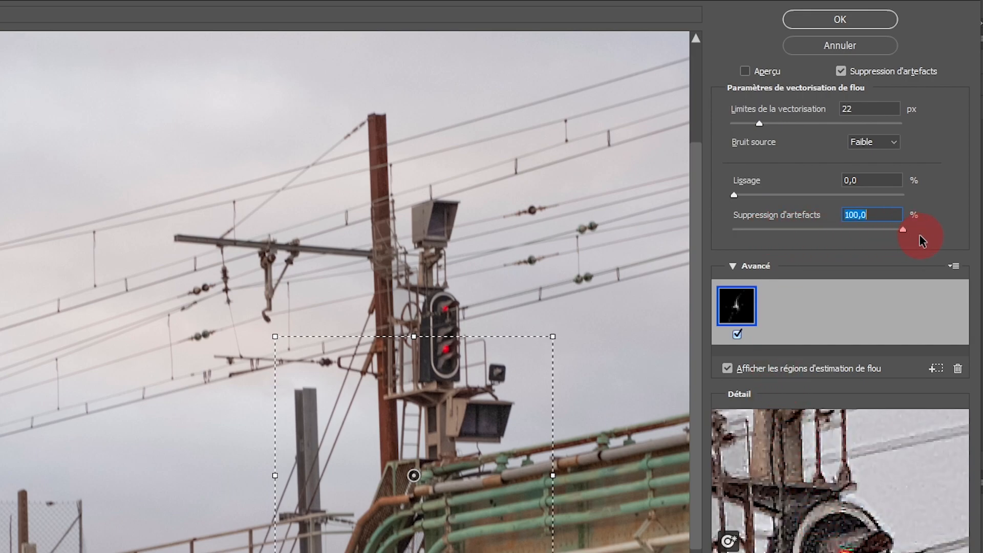
mouse_move(867, 450)
left_mouse_down()
mouse_move(890, 471)
mouse_move(887, 446)
mouse_move(889, 518)
mouse_move(874, 500)
mouse_move(876, 518)
mouse_move(867, 465)
left_mouse_up()
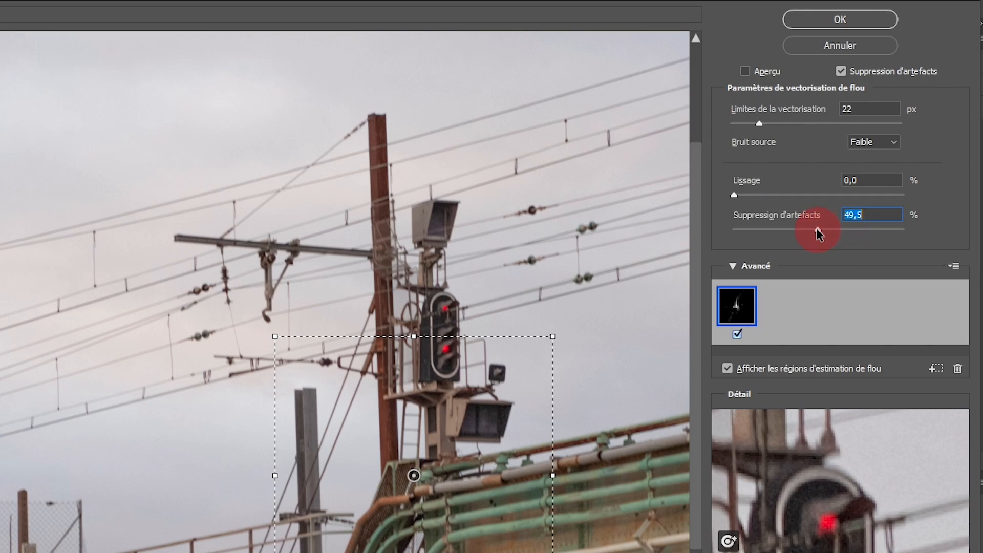
left_click_drag(863, 449, 883, 511)
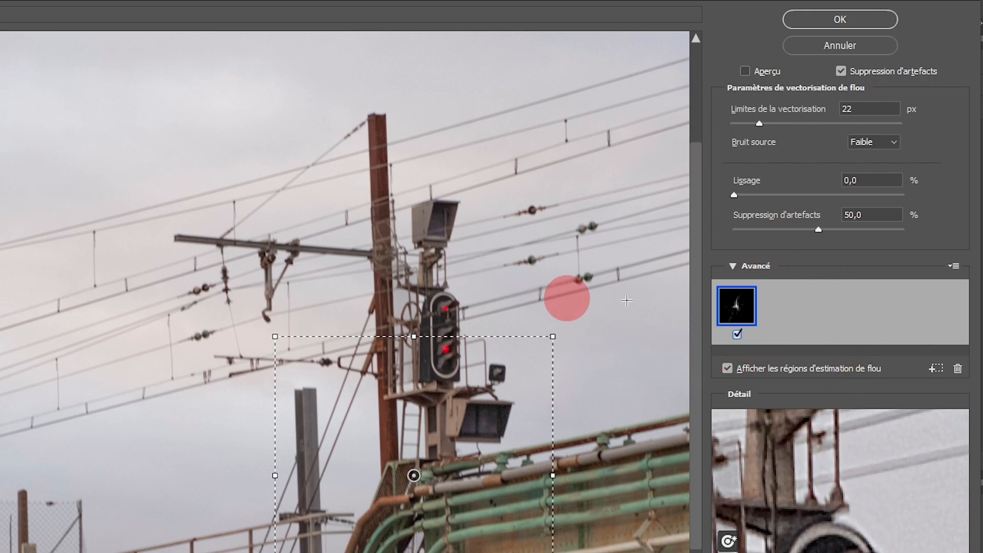
Lower artifact suppression to 14.1% and check the signal against the original in the detail loupe.
left_click_drag(819, 230, 758, 232)
left_click_drag(790, 435, 785, 369)
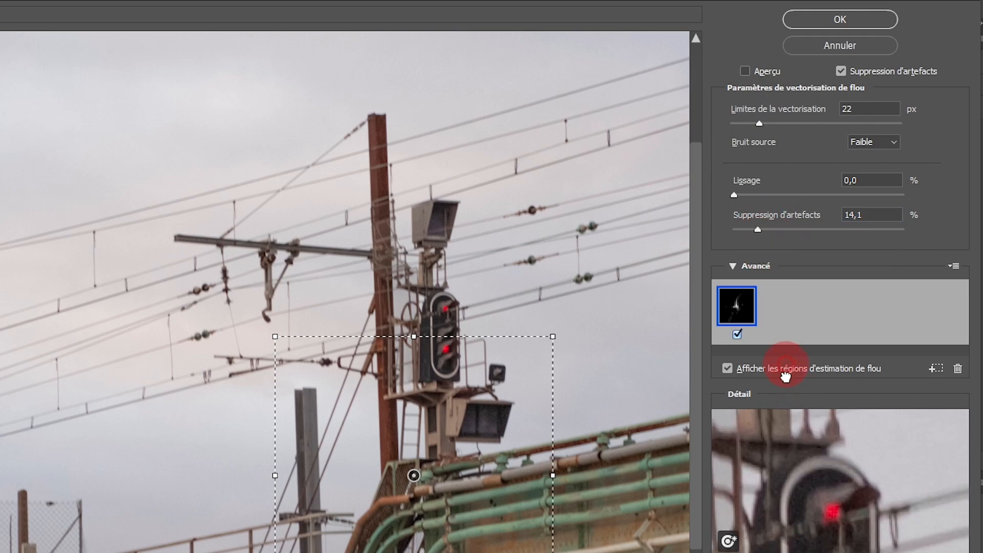
left_click_drag(806, 462, 806, 433)
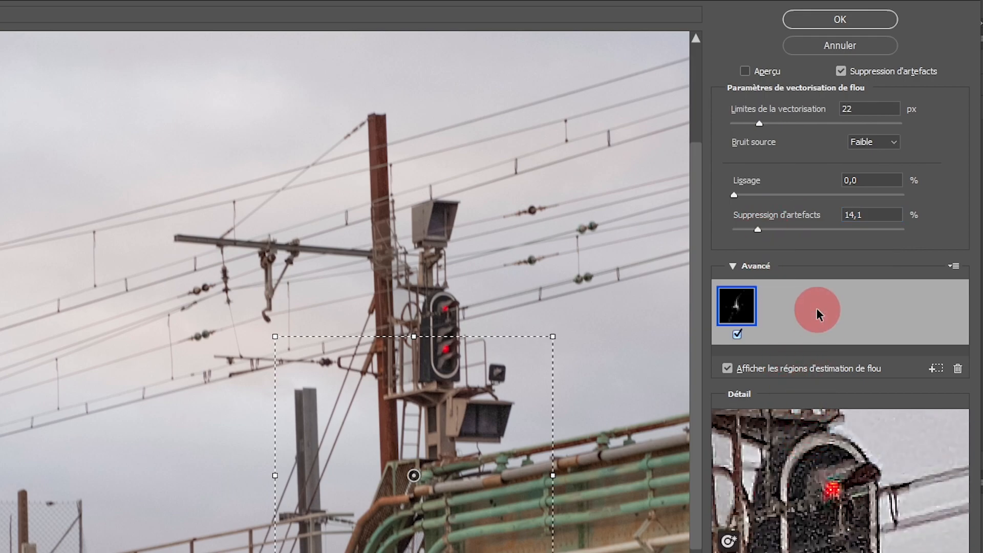
Compare the signal with and without artifact suppression, and leave artifact suppression off.
left_click(841, 73)
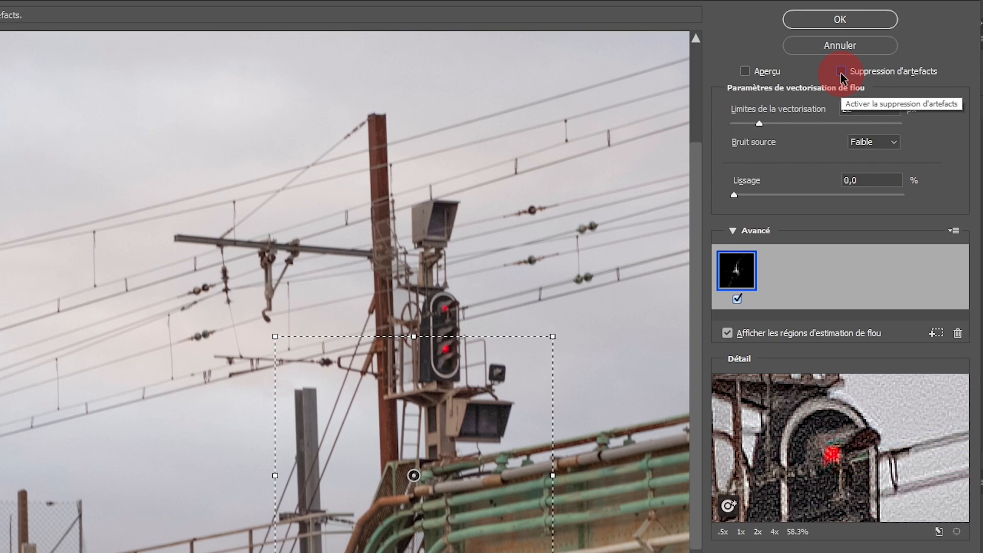
left_click(840, 73)
left_click(840, 73)
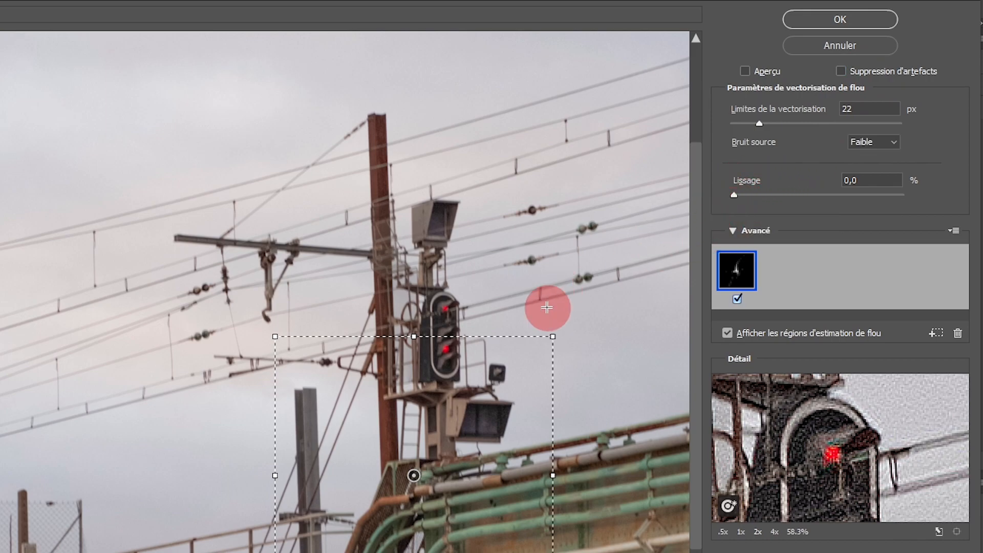
Try smoothing values of 41.8% and 33.2%, and set the smoothing to 30% while checking the noise in the loupe.
mouse_move(815, 467)
left_mouse_down()
mouse_move(820, 461)
mouse_move(819, 492)
mouse_move(763, 346)
mouse_move(730, 198)
mouse_move(817, 439)
mouse_move(736, 193)
mouse_move(806, 198)
left_mouse_up()
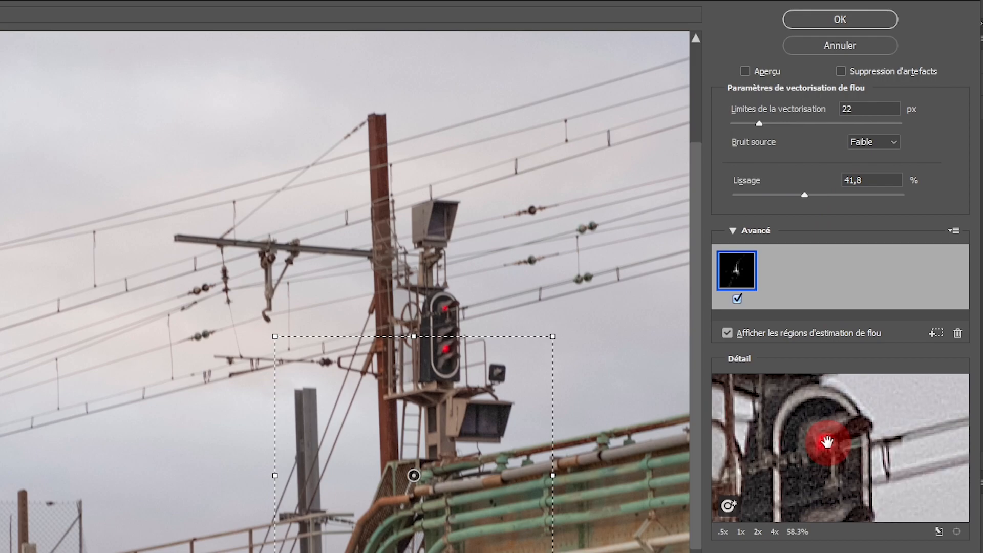
left_click(786, 196)
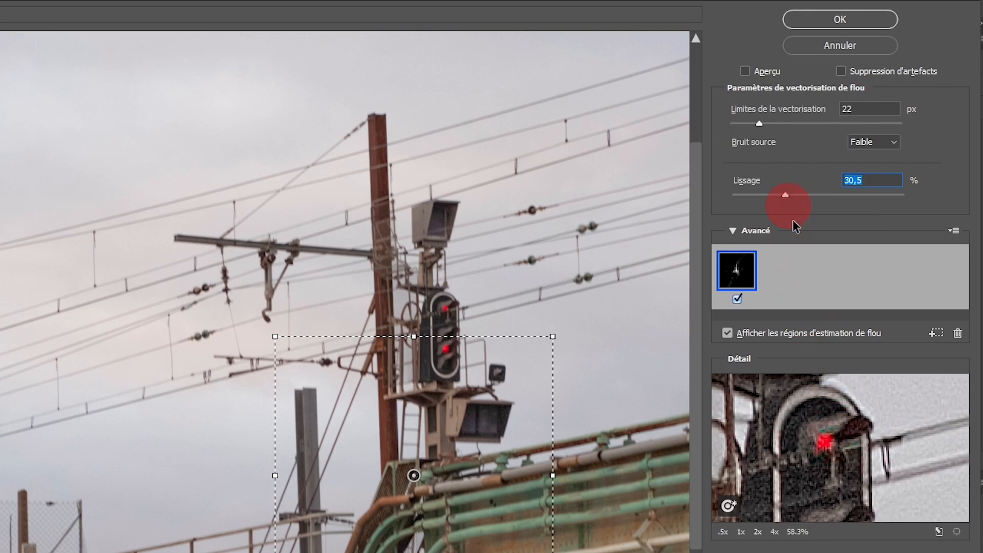
left_click(818, 432)
left_click_drag(820, 435, 824, 419)
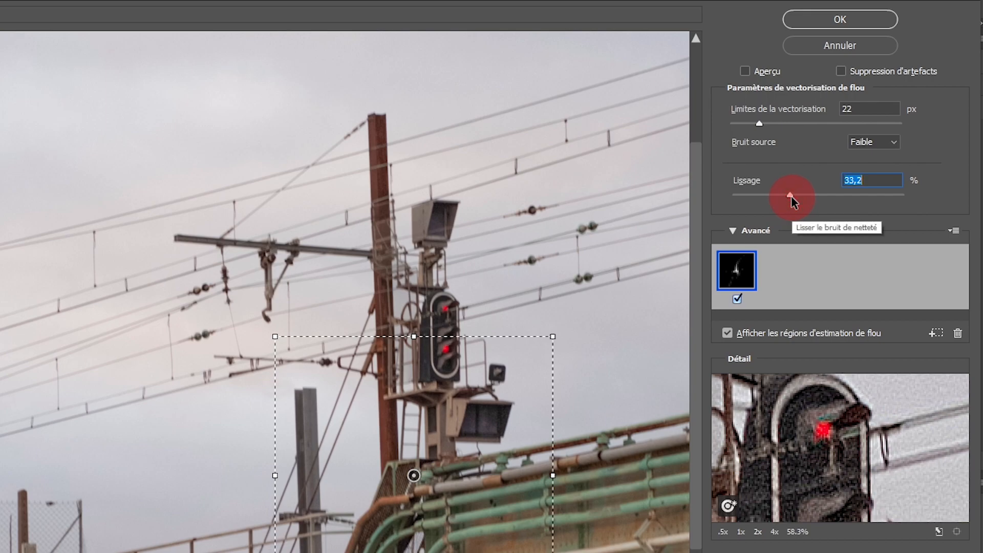
left_click_drag(792, 197, 788, 196)
left_click_drag(820, 453, 847, 432)
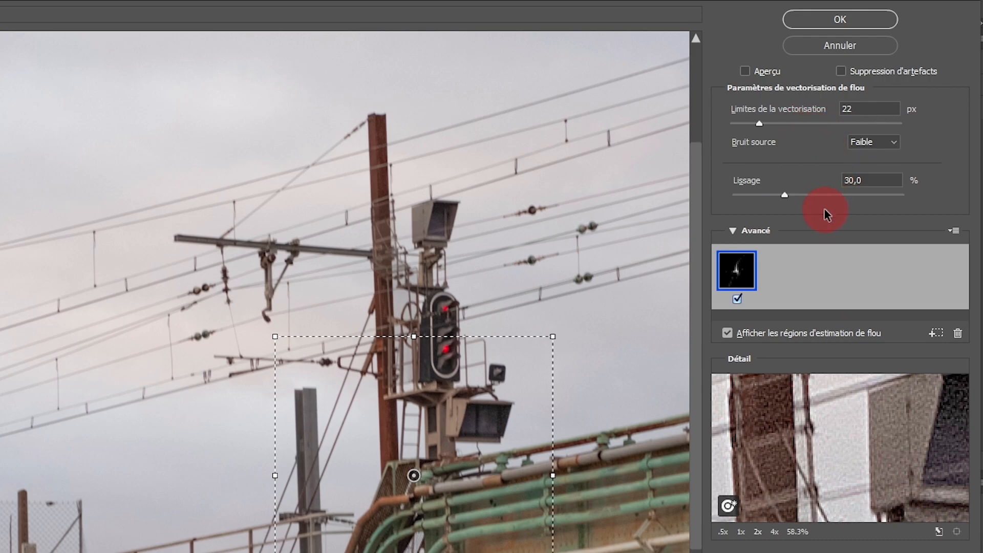
left_click_drag(810, 411, 818, 455)
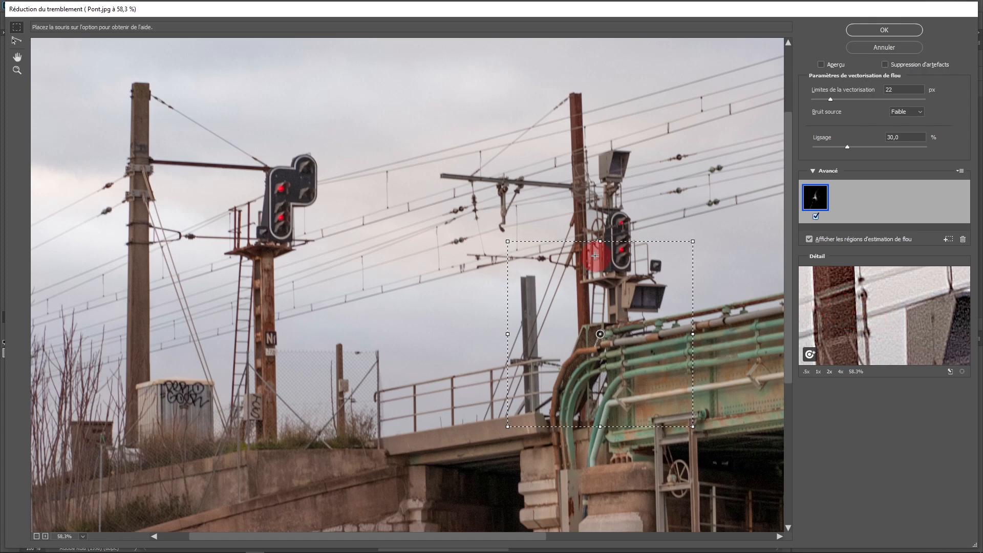
Trace a near-horizontal blur direction about 3.6 px long at about 356.6° on the outer edge of the large double-headed signal.
left_click(21, 42)
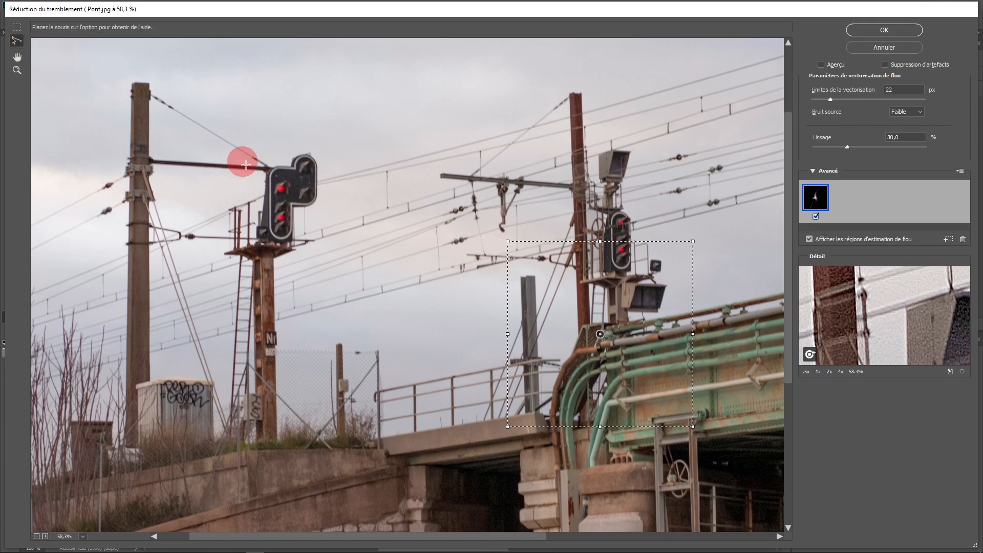
left_click(17, 70)
left_click_drag(226, 130, 375, 277)
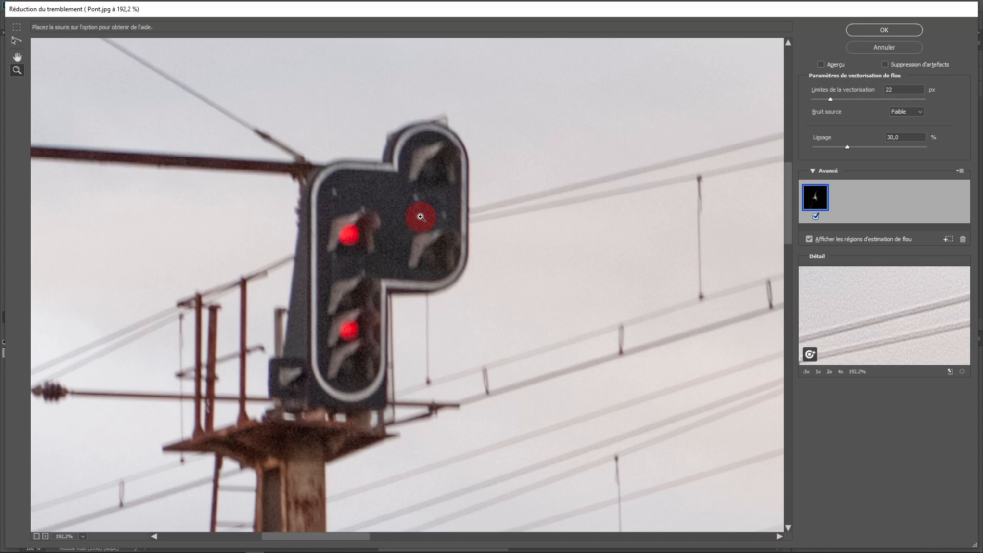
left_click_drag(377, 111, 579, 313)
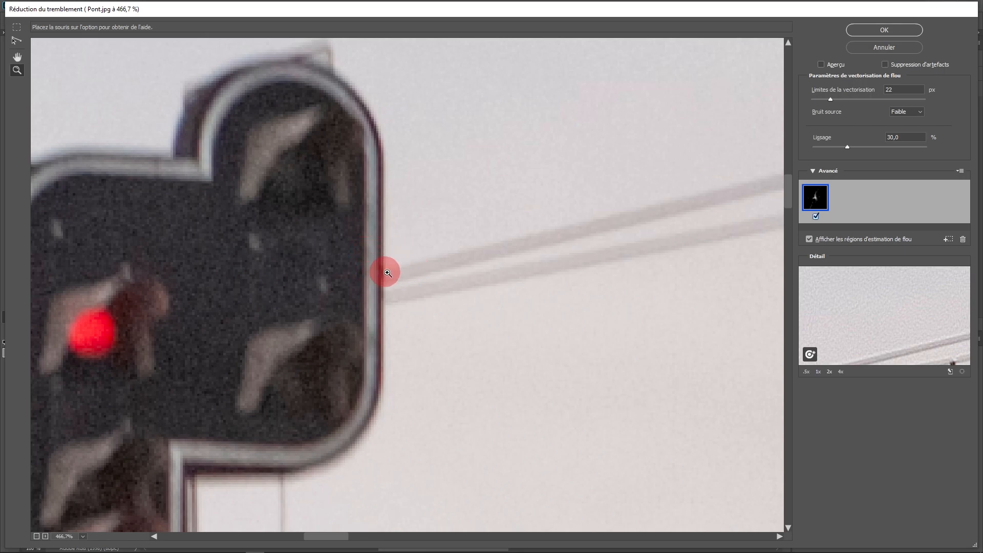
left_click(16, 41)
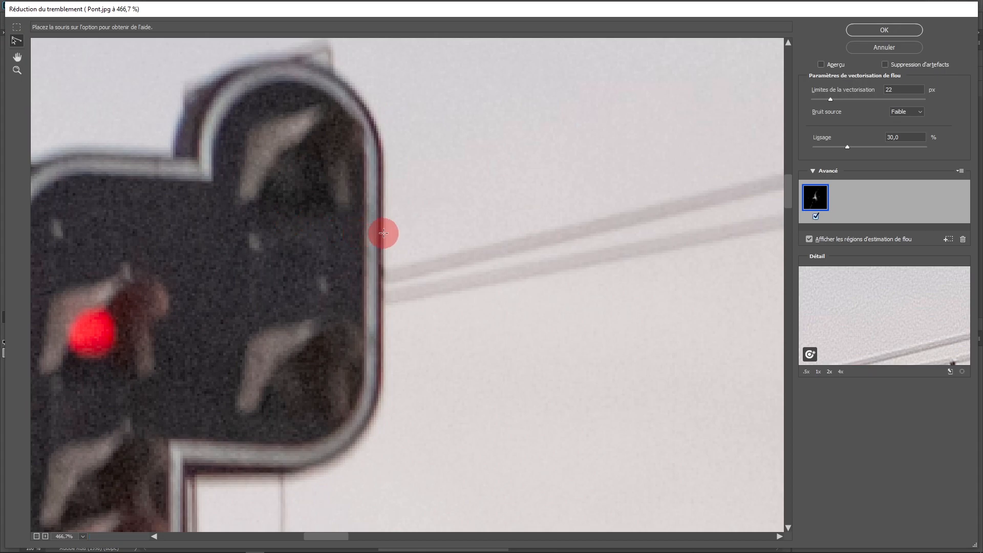
mouse_move(386, 232)
left_mouse_down()
mouse_move(461, 231)
mouse_move(390, 232)
mouse_move(397, 209)
mouse_move(388, 279)
mouse_move(393, 183)
mouse_move(403, 229)
left_mouse_up()
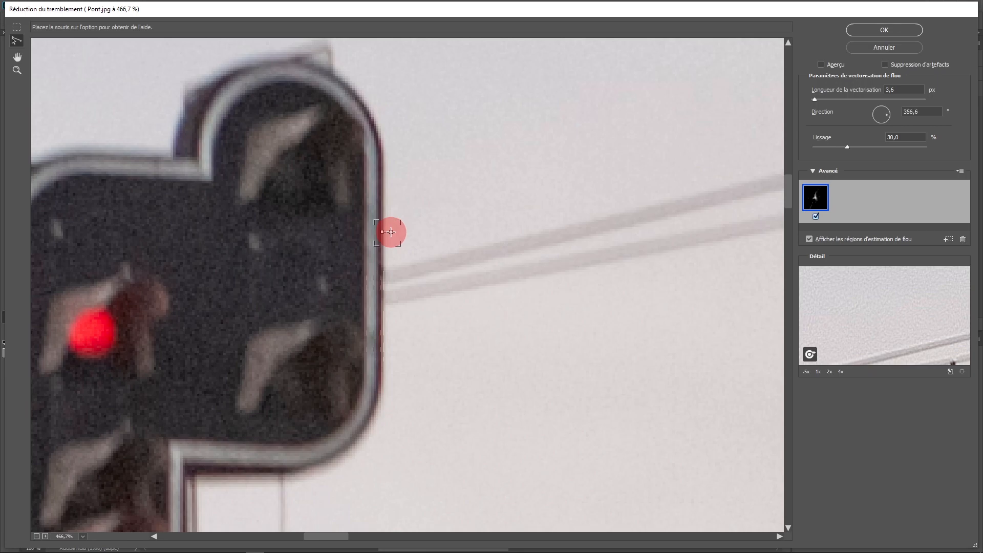
left_click_drag(391, 232, 391, 232)
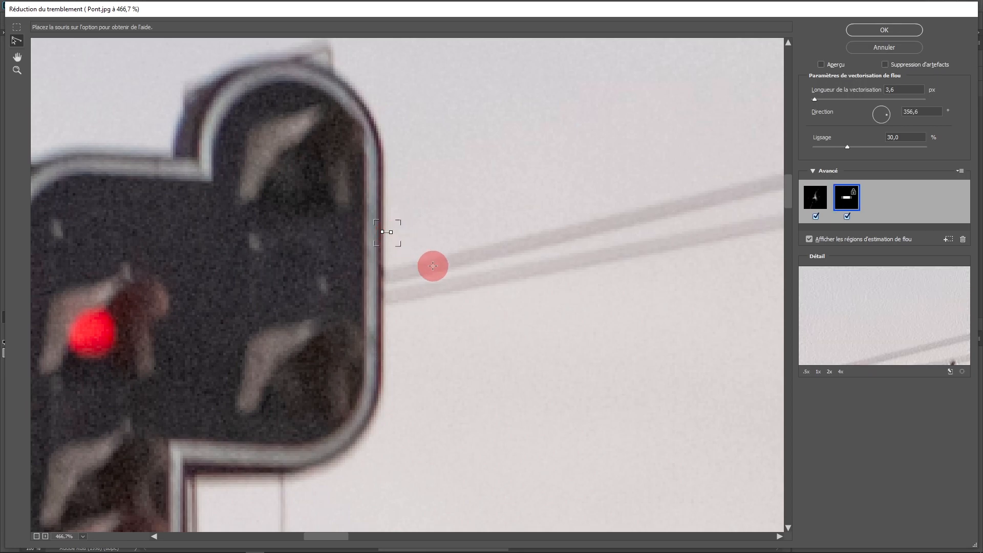
Undock the detail loupe and place it over the upper part of the large signal.
left_click_drag(845, 320, 958, 381)
left_click(956, 377)
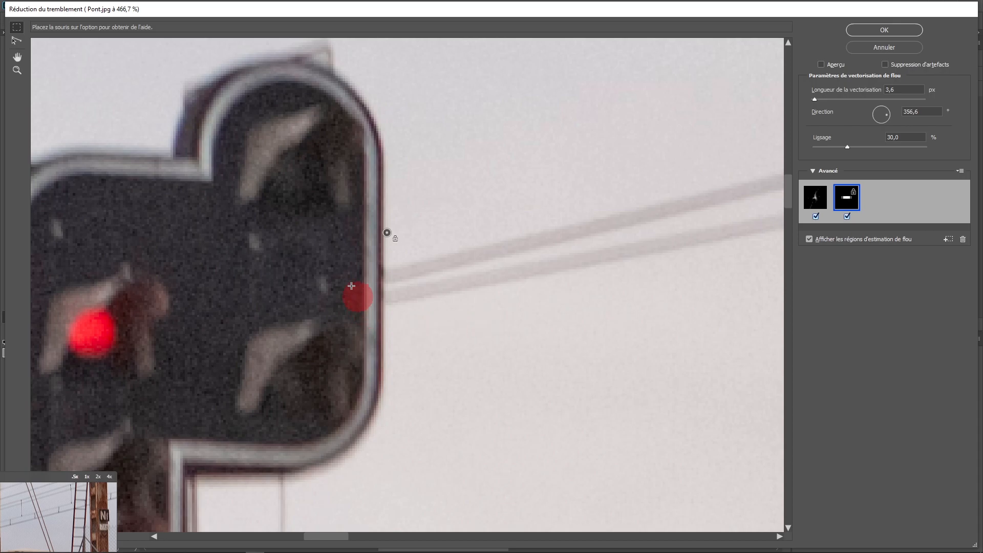
left_click_drag(62, 514, 406, 101)
left_click(412, 95)
left_click_drag(376, 160, 376, 140)
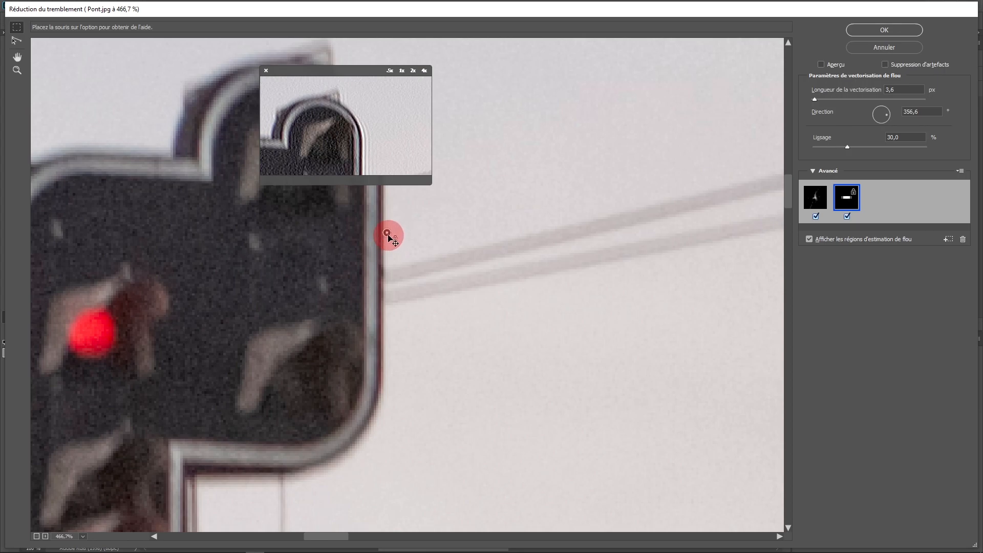
Toggle the direction trace on and off to compare the signal's edge in the loupe, leaving the trace enabled.
left_click(385, 236)
left_click(387, 234)
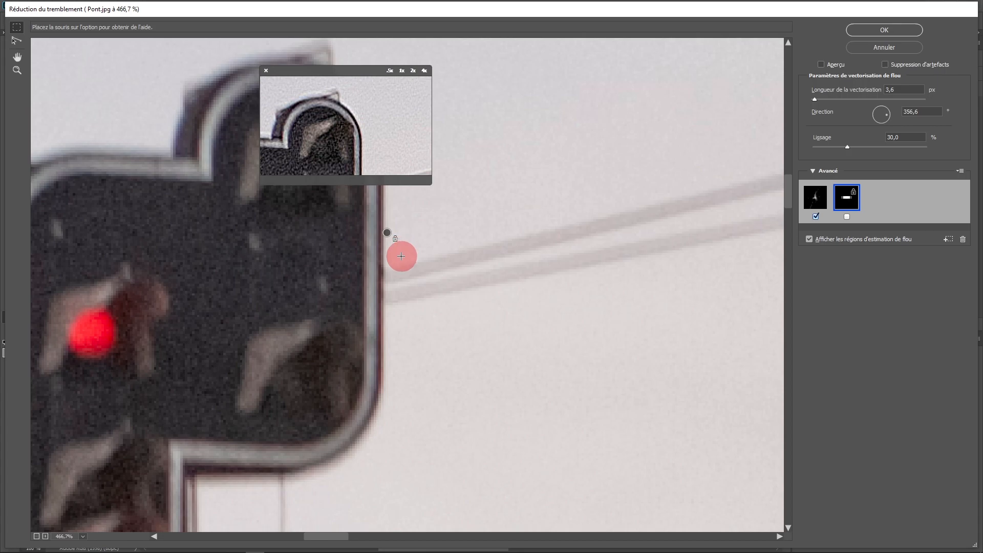
left_click_drag(356, 131, 373, 153)
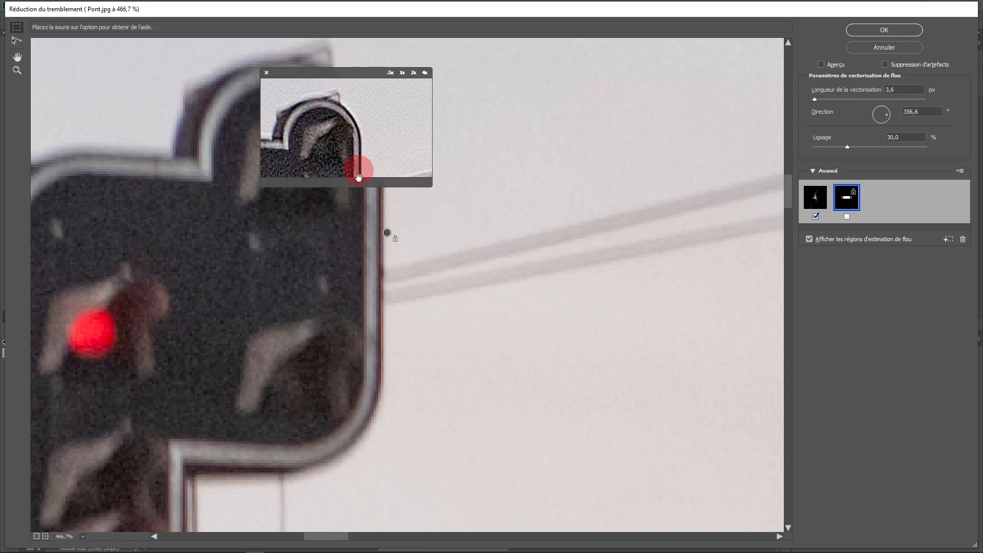
left_click(387, 234)
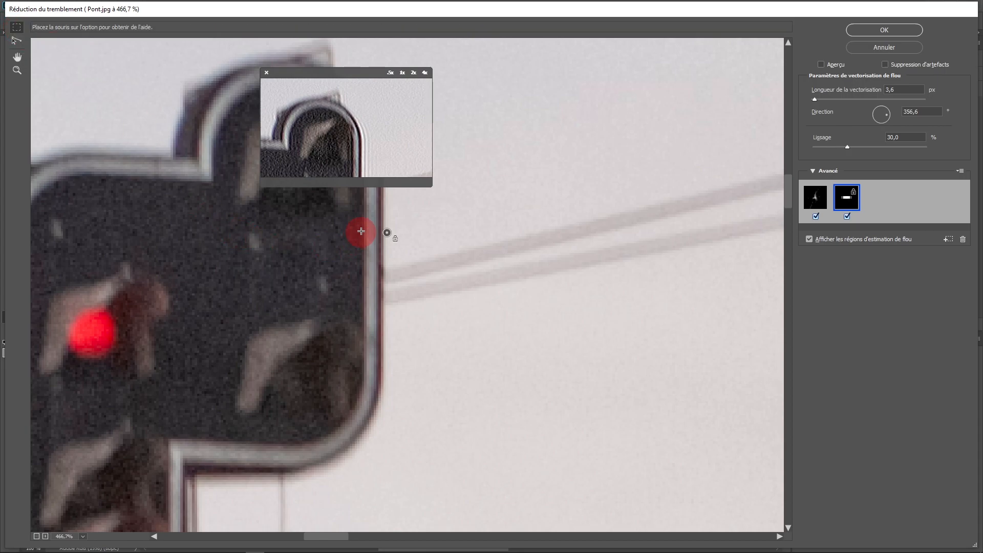
left_click(387, 232)
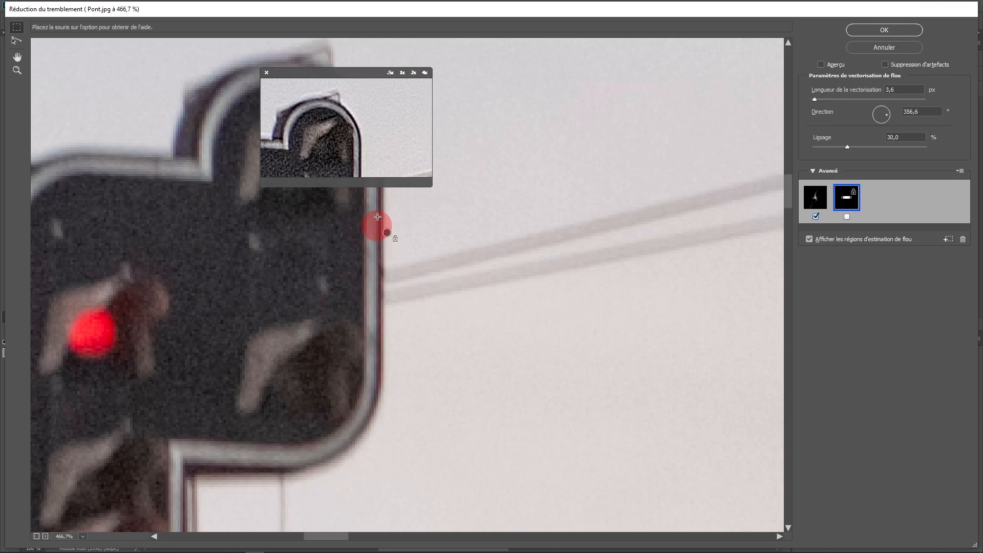
left_click(387, 233)
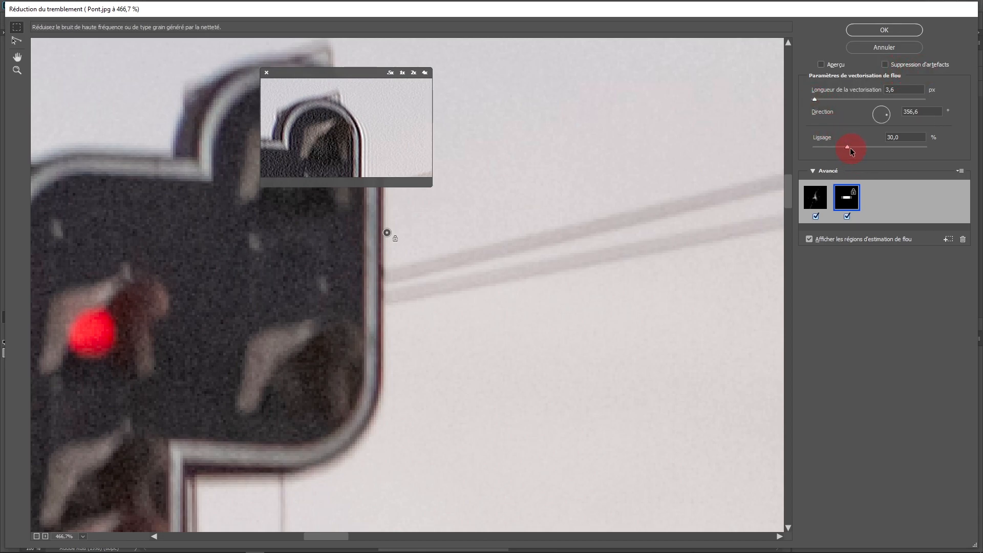
Set the direction trace's smoothing to 0%, try a trace length of 2.3 px, and raise the length to 5.2 px.
left_click_drag(847, 147, 756, 147)
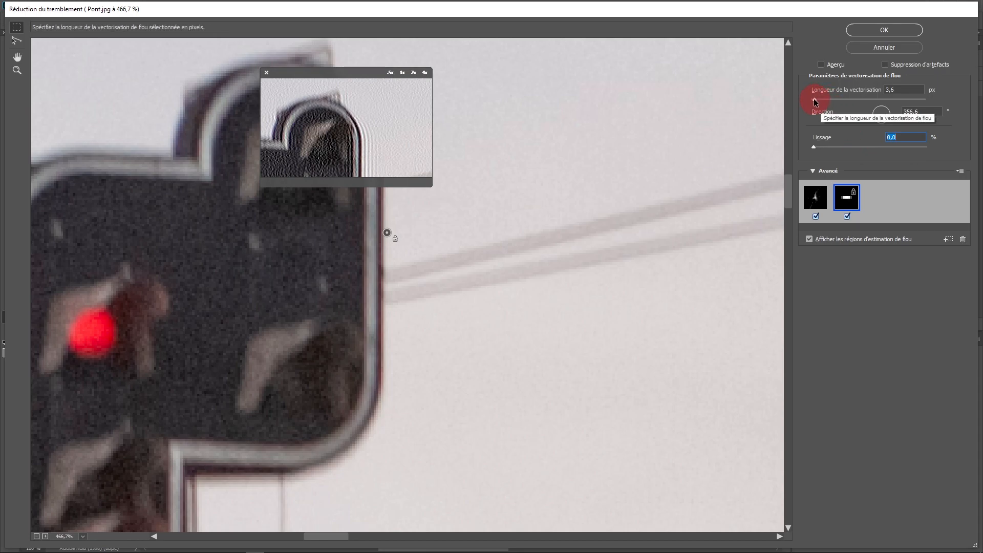
mouse_move(814, 98)
left_mouse_down()
mouse_move(824, 98)
mouse_move(813, 96)
left_mouse_up()
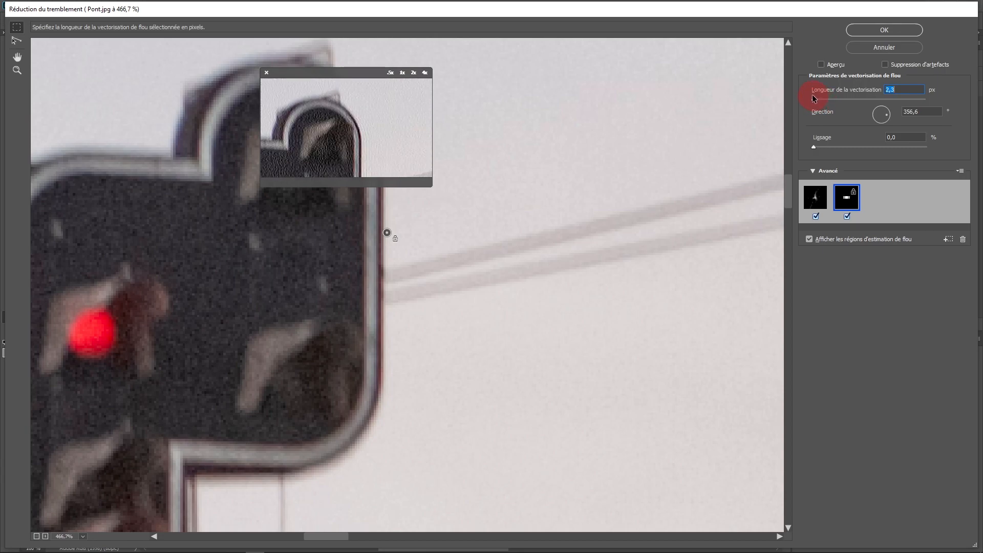
left_click(393, 135)
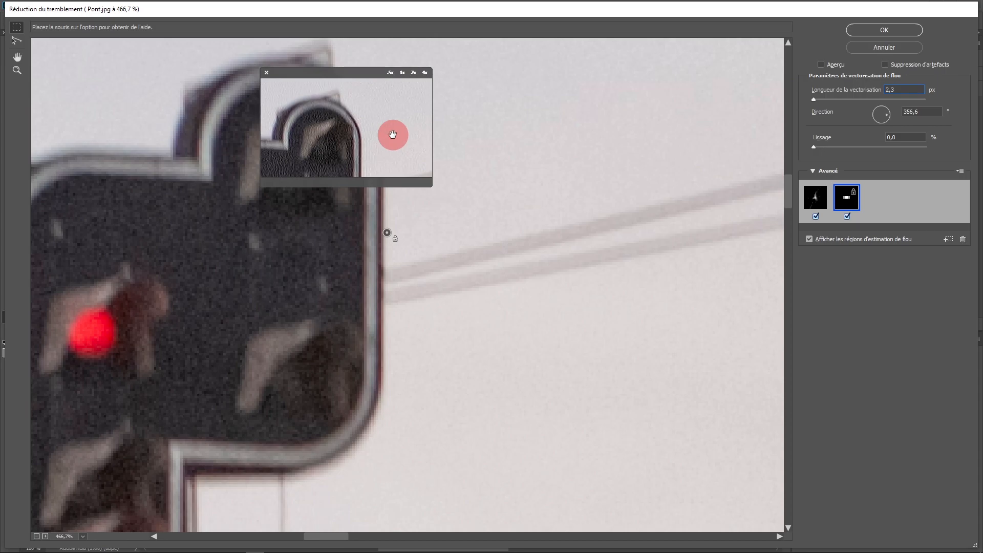
left_click_drag(392, 134, 449, 369)
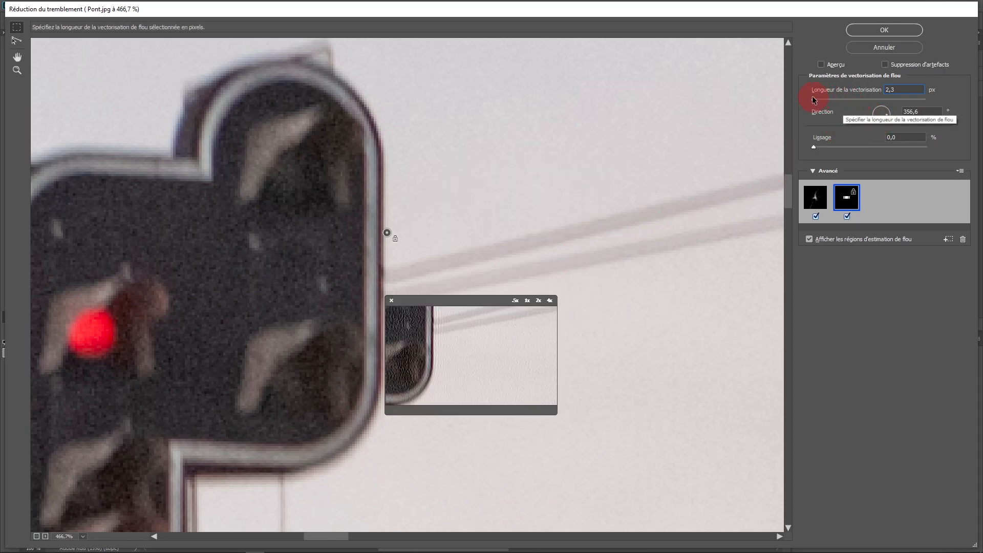
left_click_drag(813, 100, 816, 100)
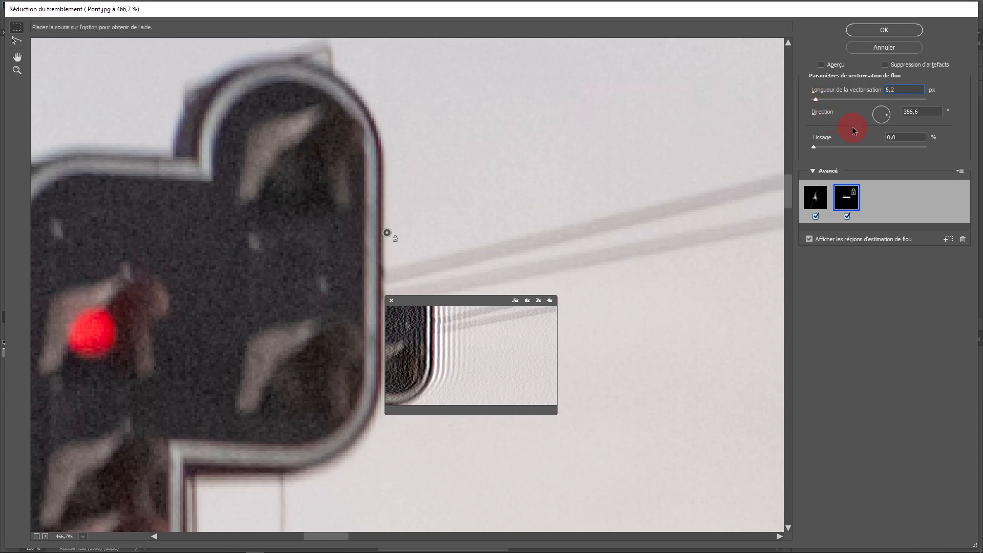
Rotate the blur direction to 286.6° and refine it to 292.5° while checking the wires beside the signal in the loupe.
left_click_drag(487, 301, 557, 211)
mouse_move(889, 122)
left_mouse_down()
mouse_move(885, 110)
mouse_move(883, 121)
left_mouse_up()
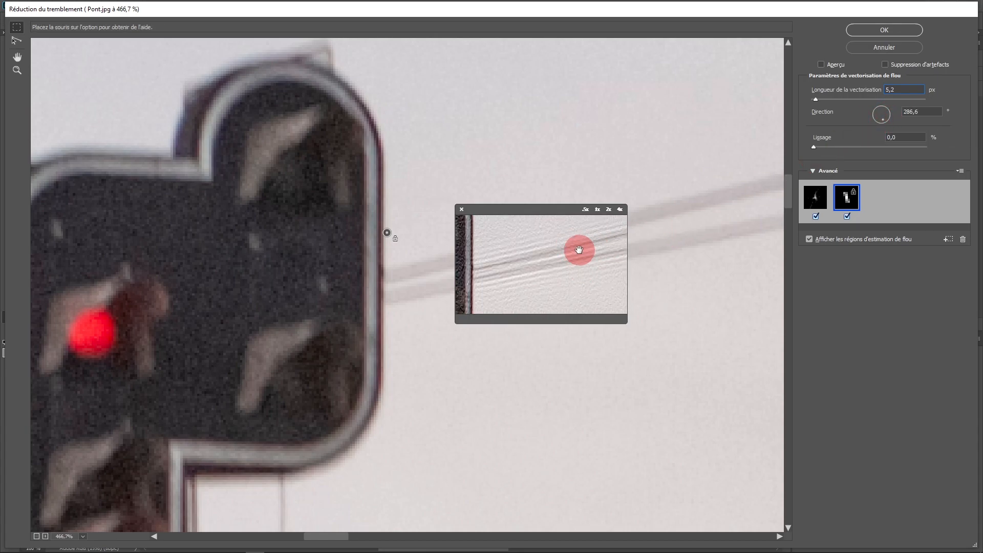
mouse_move(544, 210)
left_mouse_down()
mouse_move(563, 191)
mouse_move(441, 221)
mouse_move(542, 254)
mouse_move(557, 140)
mouse_move(558, 213)
left_mouse_up()
left_click_drag(885, 124, 886, 126)
left_click_drag(528, 241, 449, 282)
left_click(895, 148)
left_click(932, 123)
left_click_drag(542, 284, 511, 297)
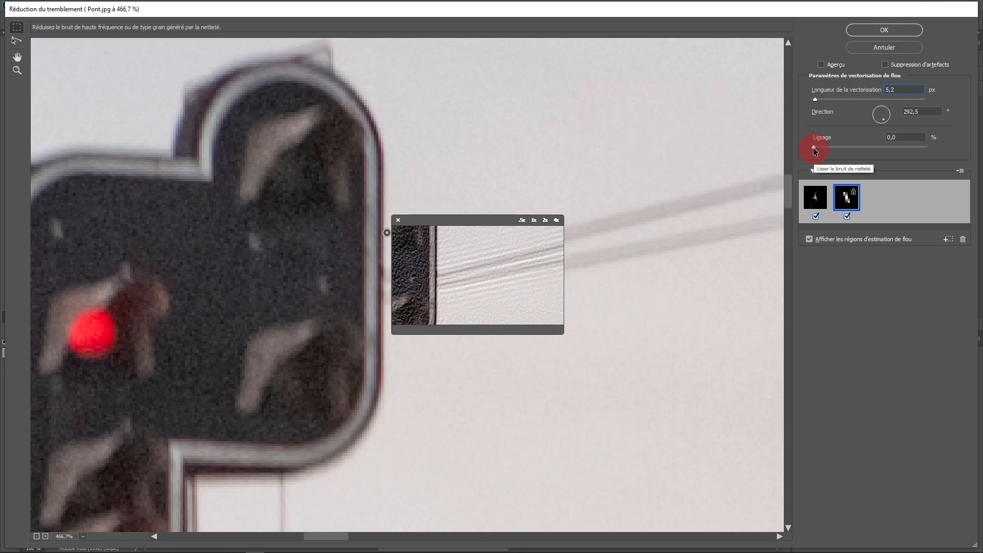
Enable artifact suppression for the direction trace and set it to 46.8%, checking the wires in the loupe.
left_click(885, 64)
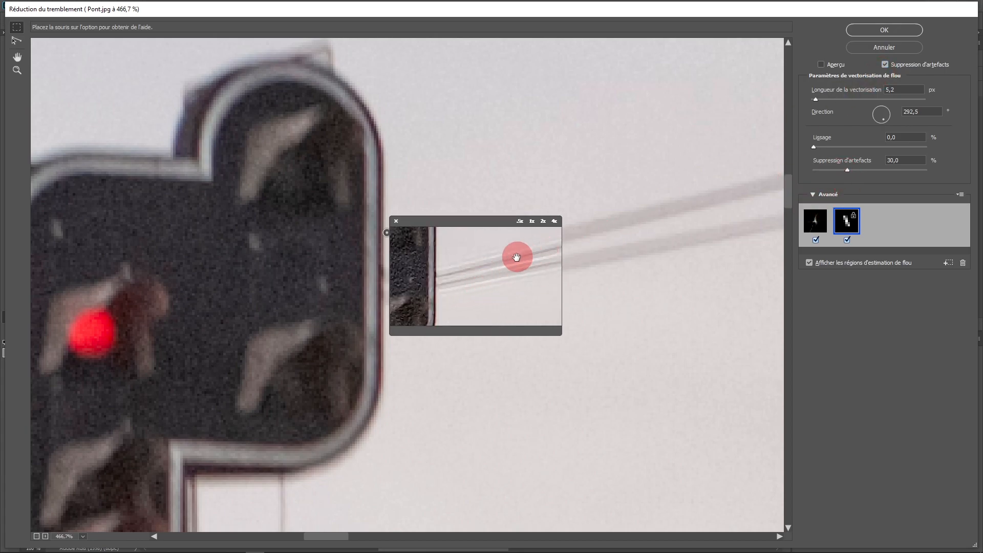
left_click_drag(860, 173, 867, 171)
left_click_drag(493, 298, 614, 264)
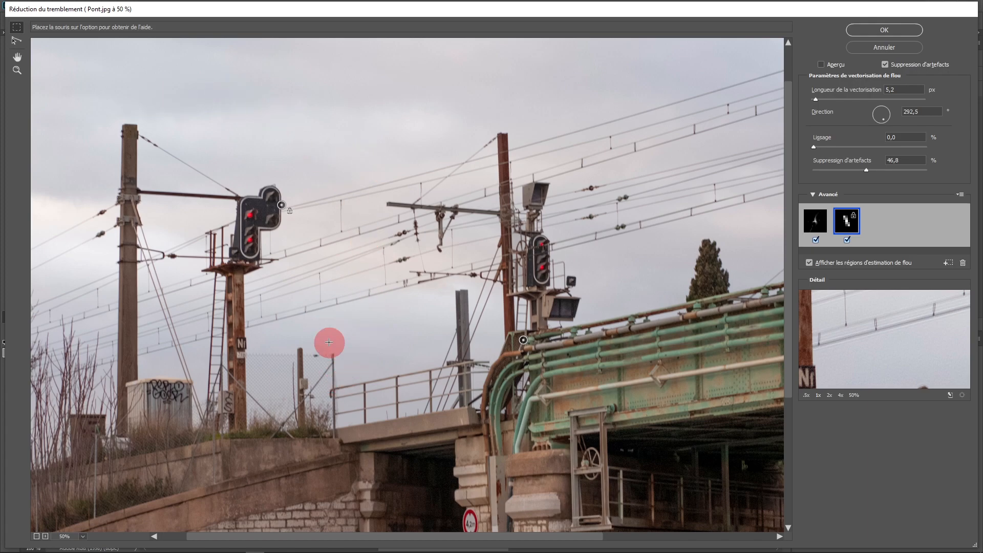
Switch between the bridge's blur estimation region and the signal's direction trace to compare their separate settings.
left_click(17, 43)
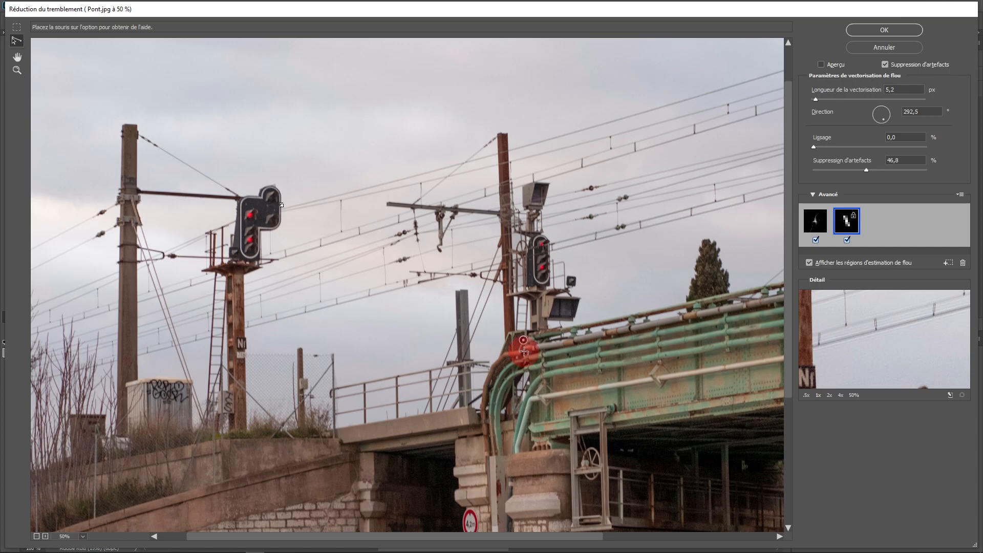
left_click(526, 344)
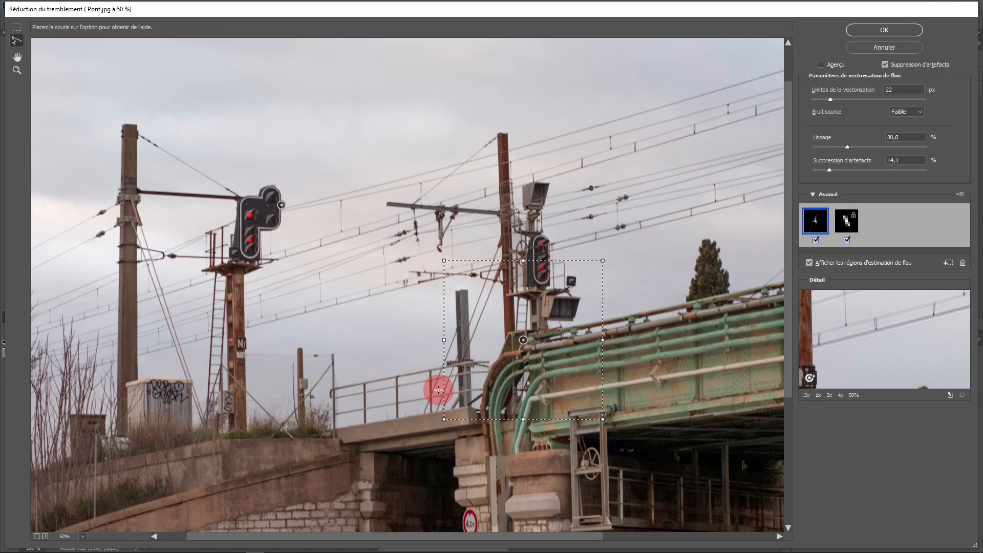
left_click(17, 27)
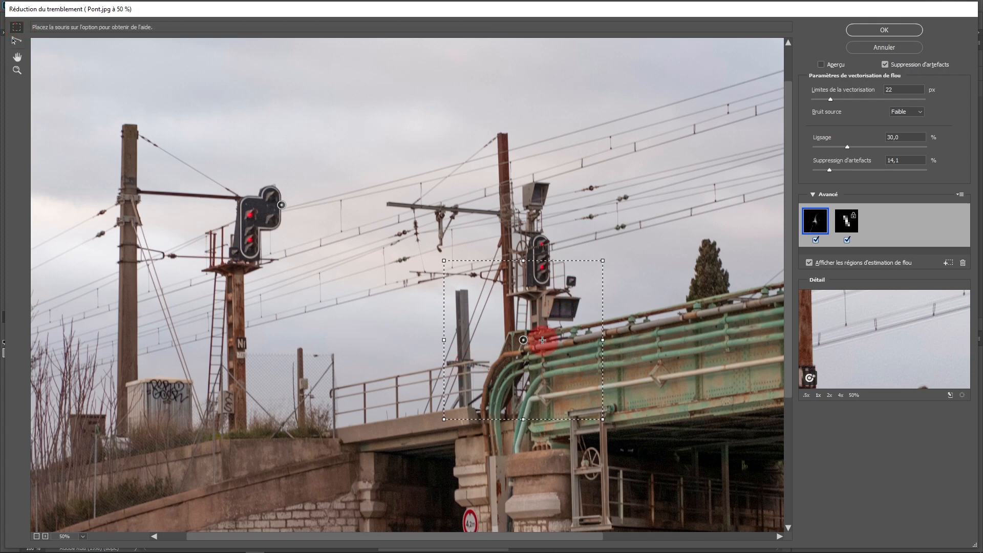
left_click(848, 239)
left_click(846, 225)
left_click(822, 229)
left_click(815, 229)
left_click(846, 224)
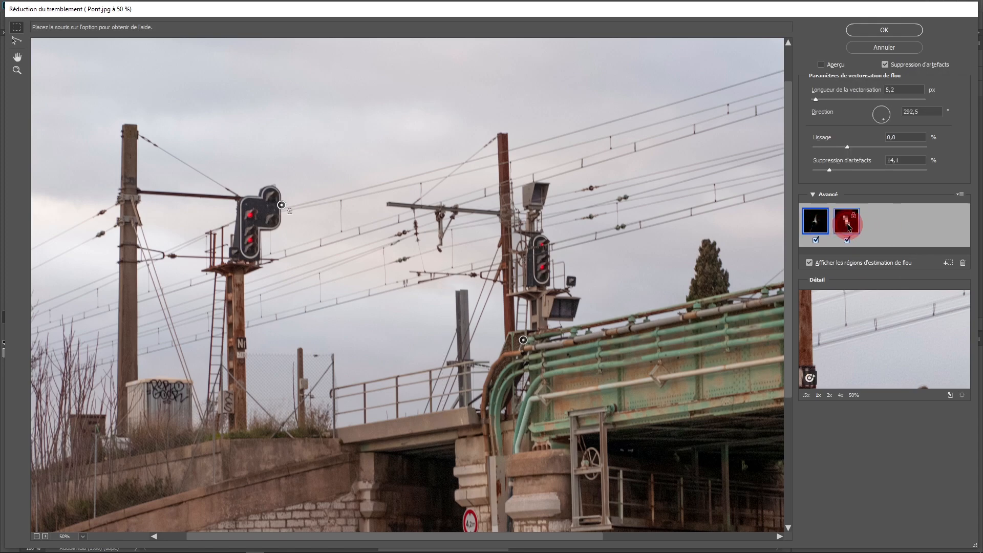
left_click(815, 224)
left_click(847, 225)
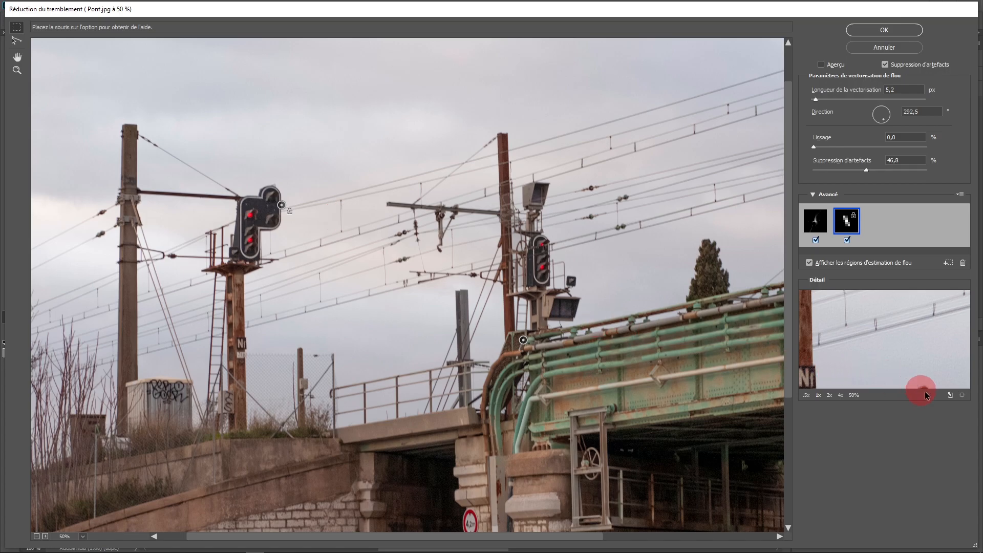
Check the signal in the detail loupe, disable the direction trace, and apply the Shake Reduction filter.
left_click(269, 240)
mouse_move(270, 240)
left_mouse_down()
mouse_move(259, 220)
mouse_move(276, 204)
mouse_move(353, 195)
mouse_move(350, 259)
mouse_move(343, 236)
mouse_move(561, 259)
mouse_move(742, 258)
mouse_move(571, 250)
mouse_move(263, 206)
mouse_move(283, 207)
left_mouse_up()
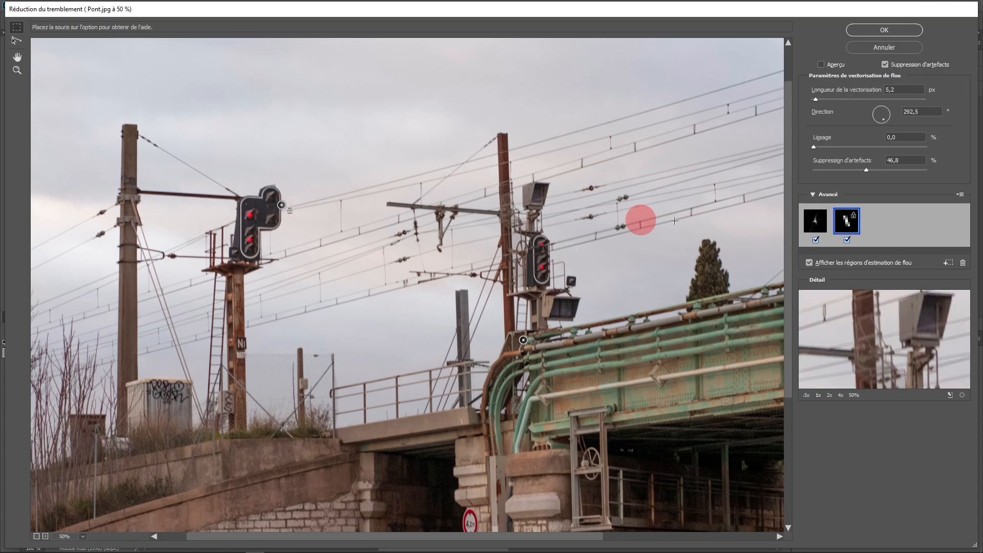
left_click(847, 240)
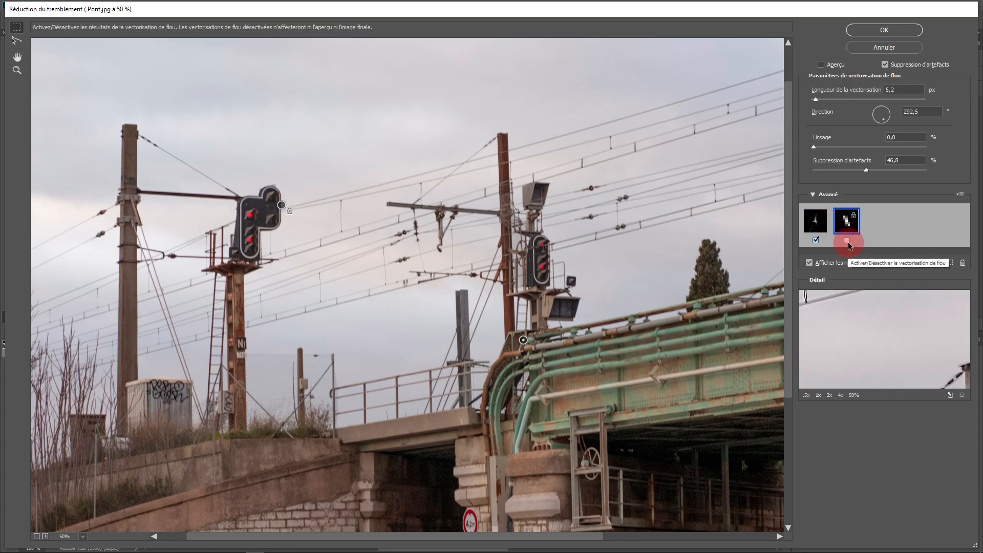
left_click(863, 30)
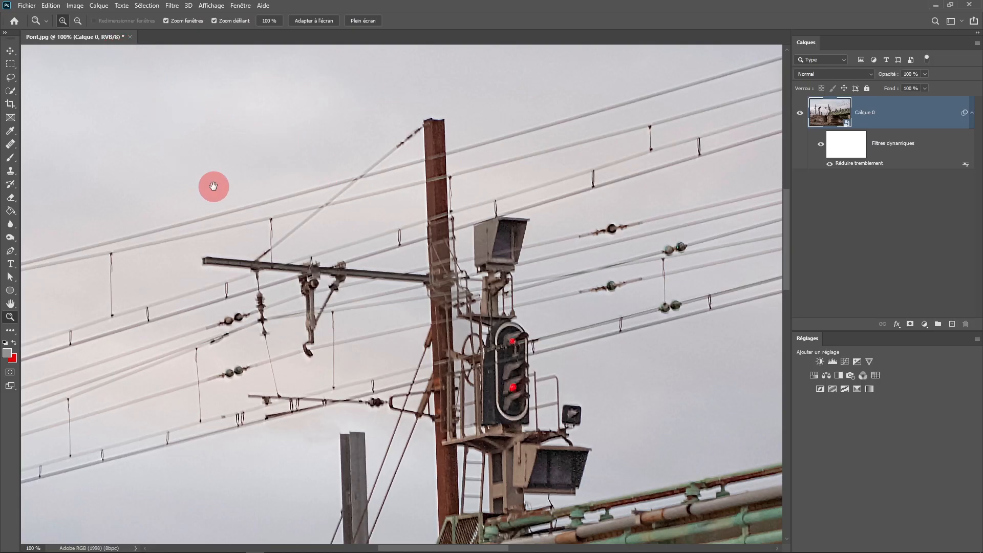
Review the filtered image at 66.7% zoom and duplicate it as Pont copie.
left_click(256, 211, "alt")
left_click_drag(268, 222, 294, 181)
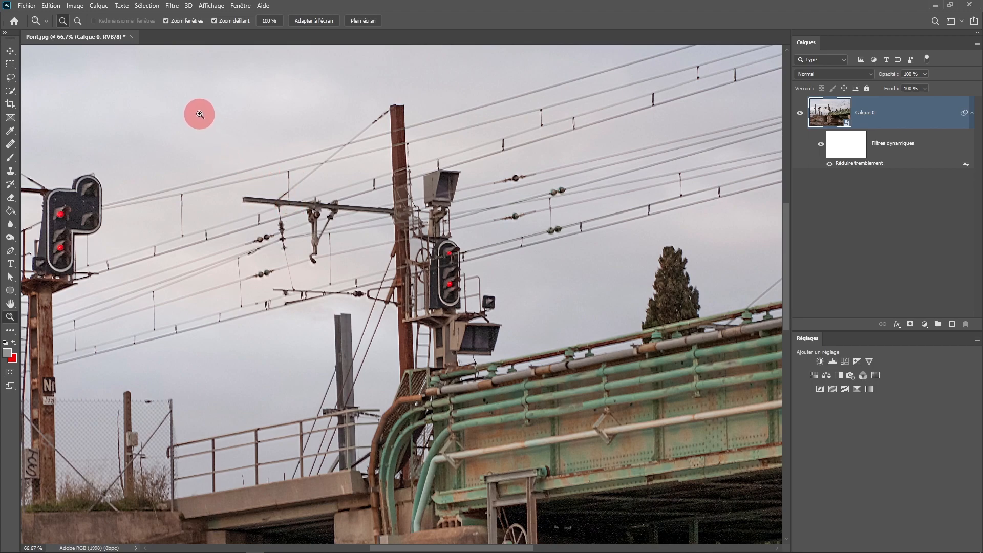
left_click(80, 10)
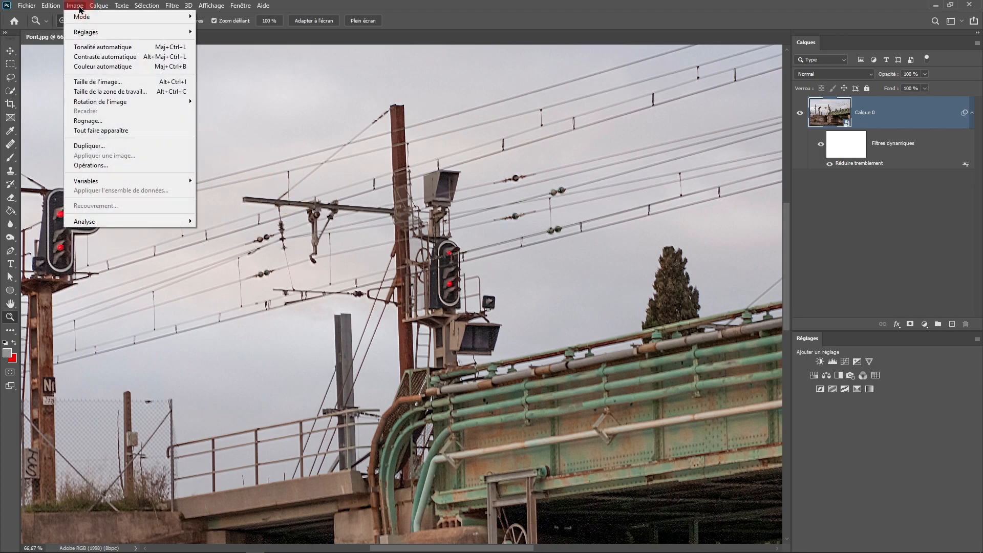
left_click(111, 147)
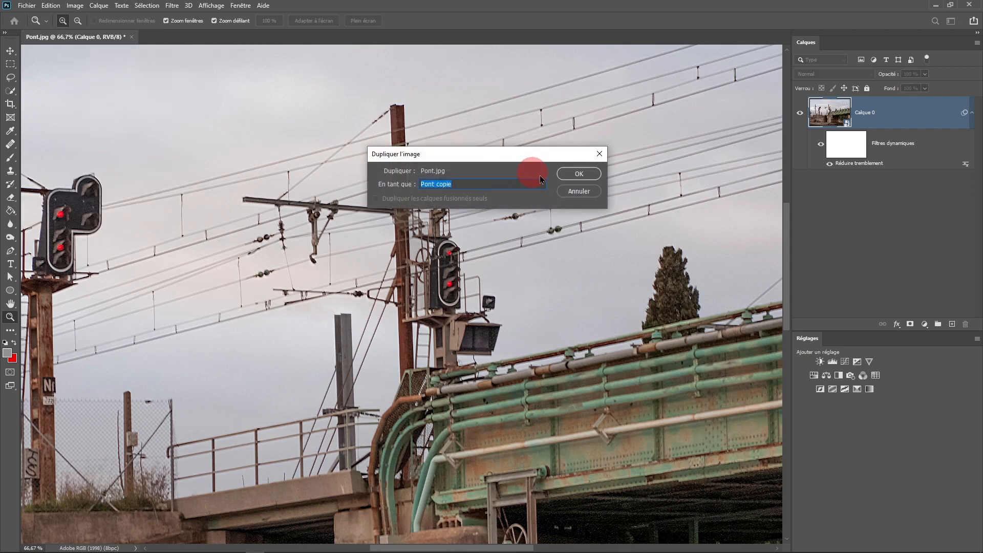
left_click(577, 174)
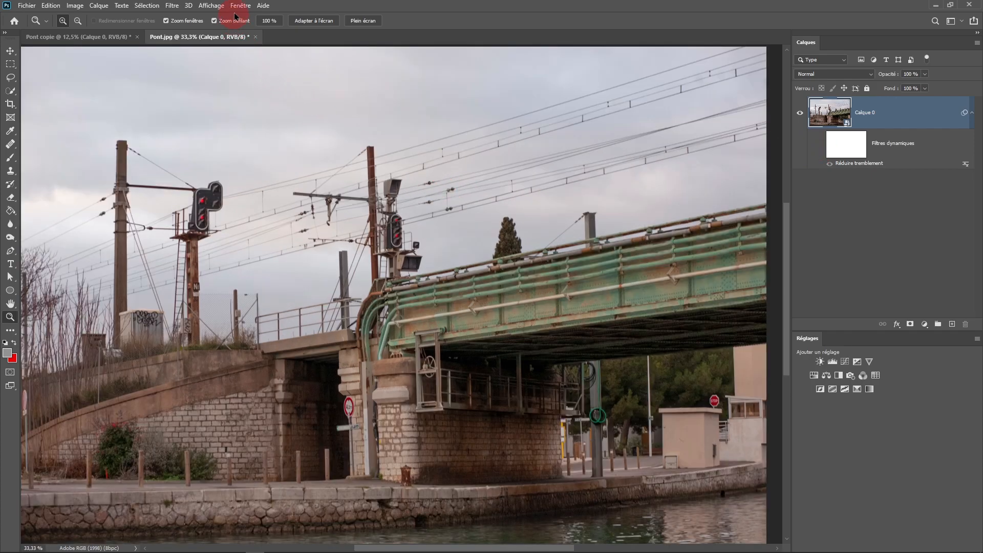
Arrange Pont.jpg and Pont copie as two vertical tiles and disable scrolling of all windows together.
left_click(240, 6)
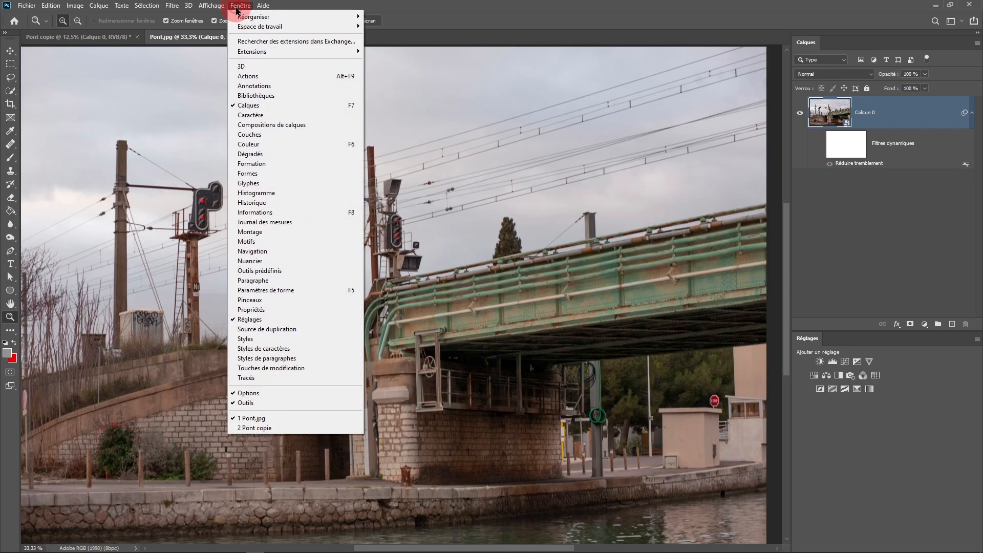
mouse_move(246, 17)
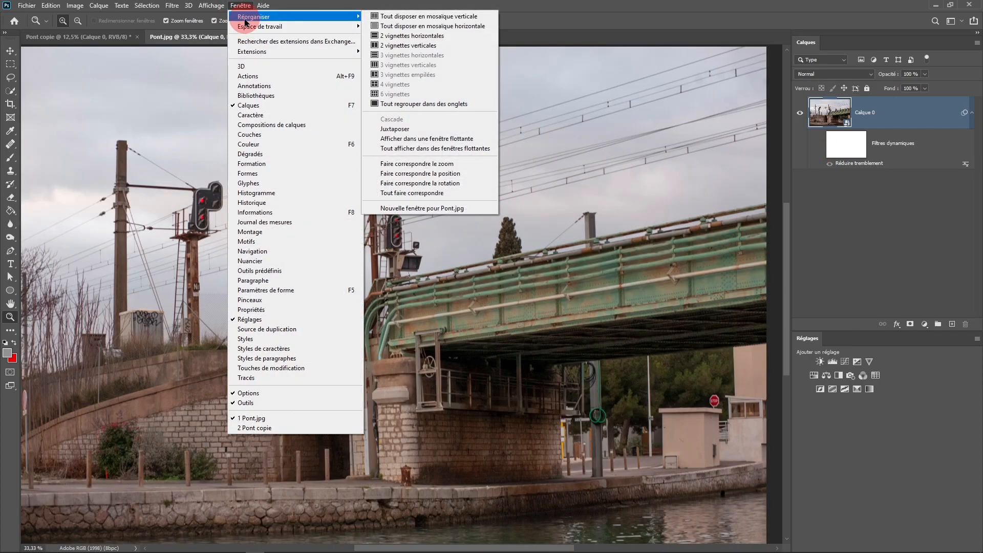
left_click(392, 47)
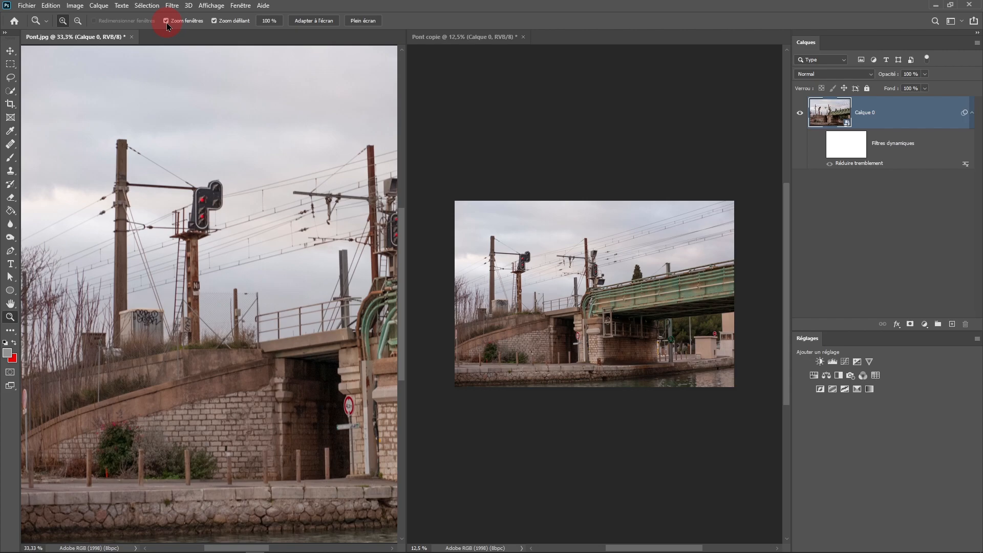
left_click(10, 304)
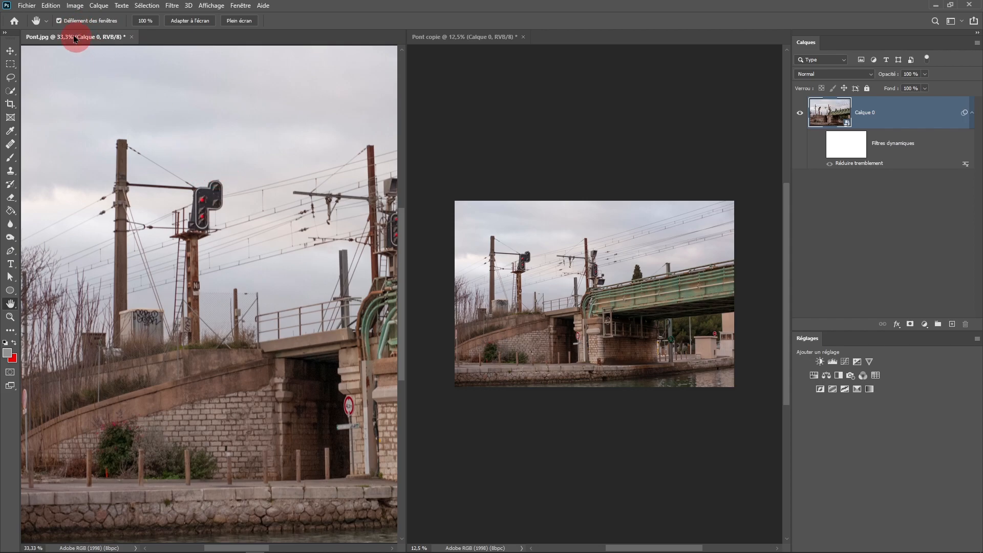
left_click_drag(259, 204, 198, 224)
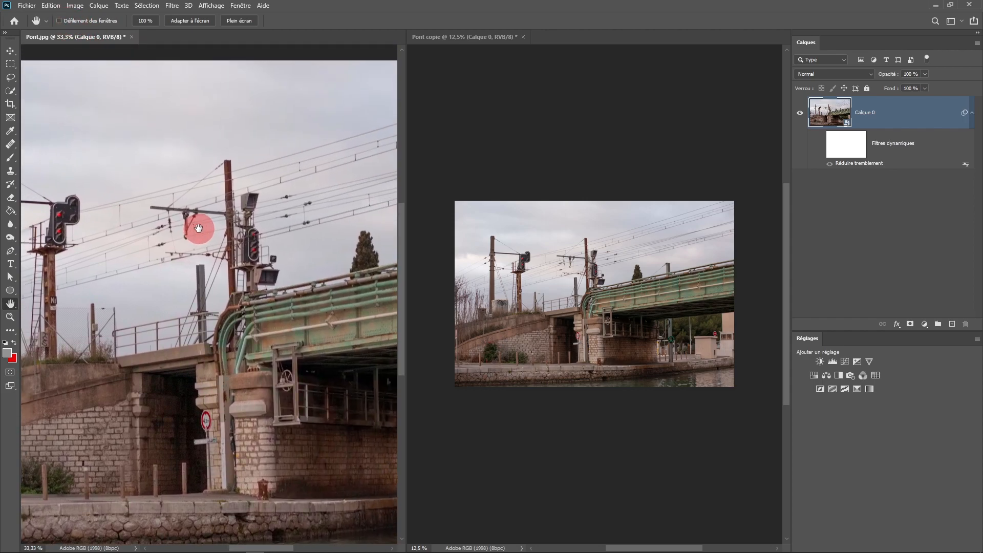
Match both images at 66.7% zoom, centred on the rail signal beside the bridge.
left_click(577, 286)
left_click(578, 281)
left_click(610, 274)
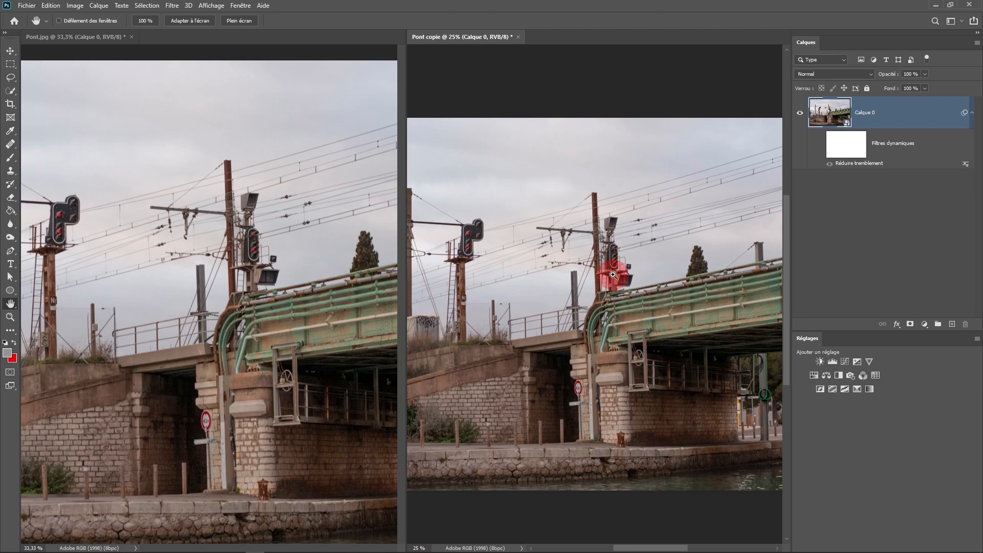
left_click(619, 263)
left_click(613, 244)
left_click_drag(613, 244, 653, 264)
left_click(292, 228)
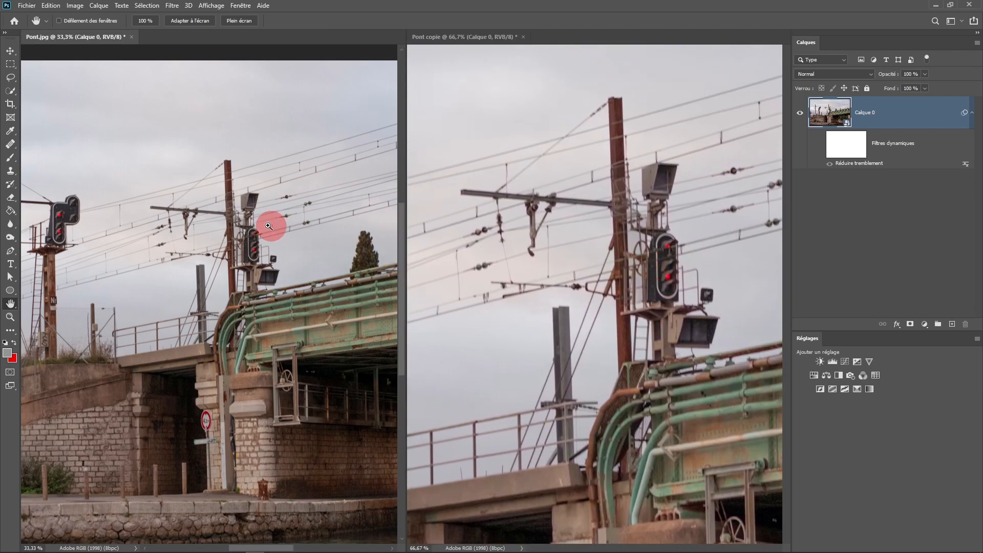
left_click(267, 225)
left_click(268, 226)
left_click_drag(266, 226, 284, 233)
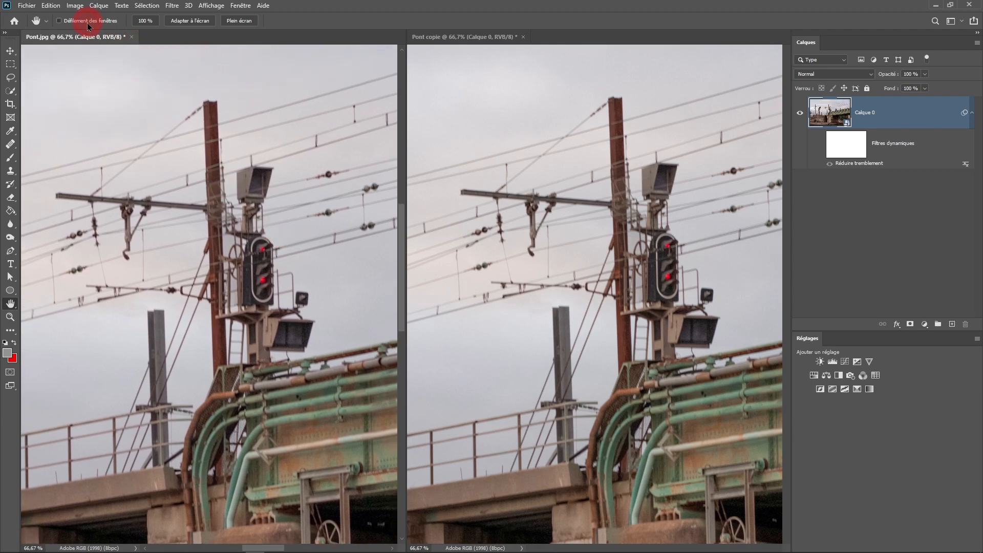
Enable zooming of all windows together and inspect the signal in both images at 100%.
left_click(9, 317)
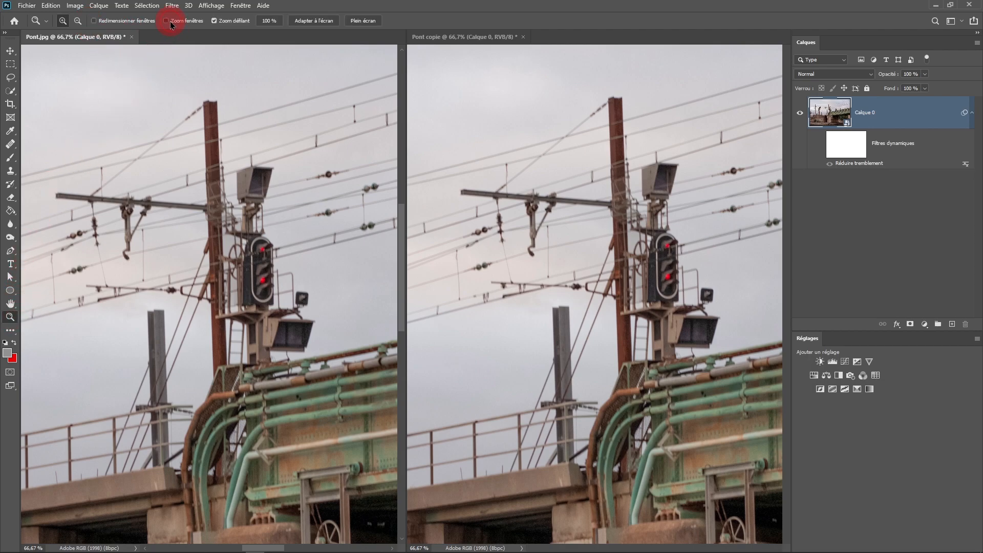
left_click(253, 201)
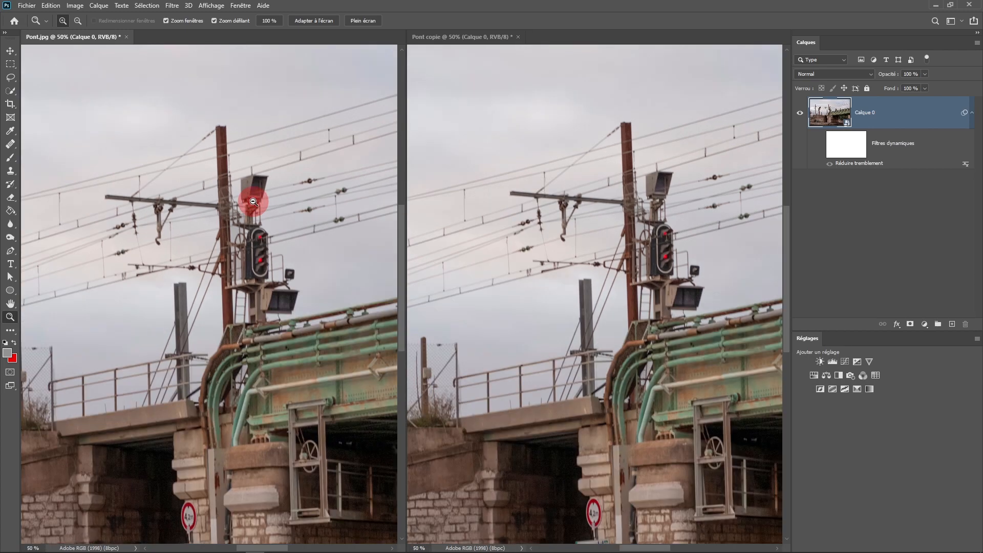
left_click(253, 201)
left_click(253, 201)
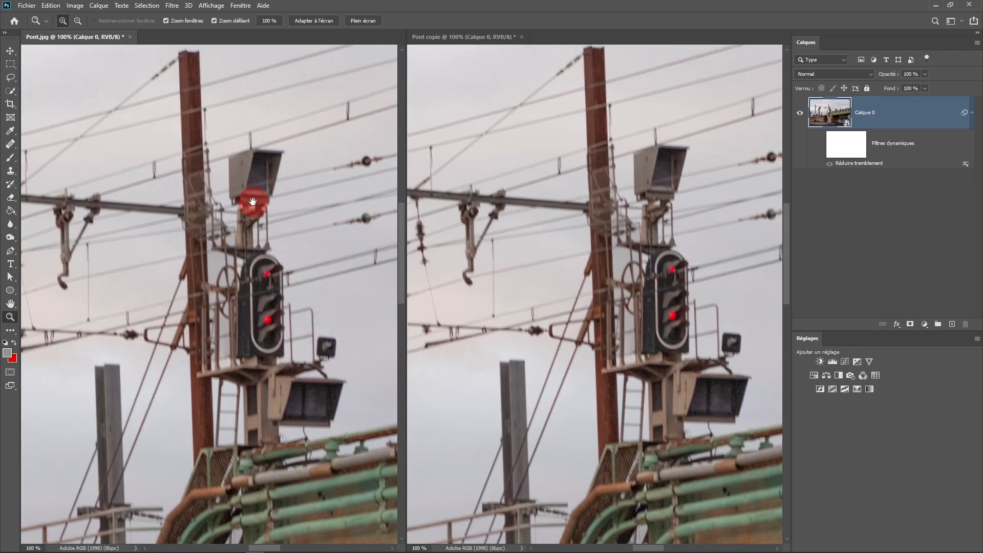
mouse_move(236, 219)
left_mouse_down()
mouse_move(194, 193)
mouse_move(259, 206)
mouse_move(246, 202)
mouse_move(255, 193)
left_mouse_up()
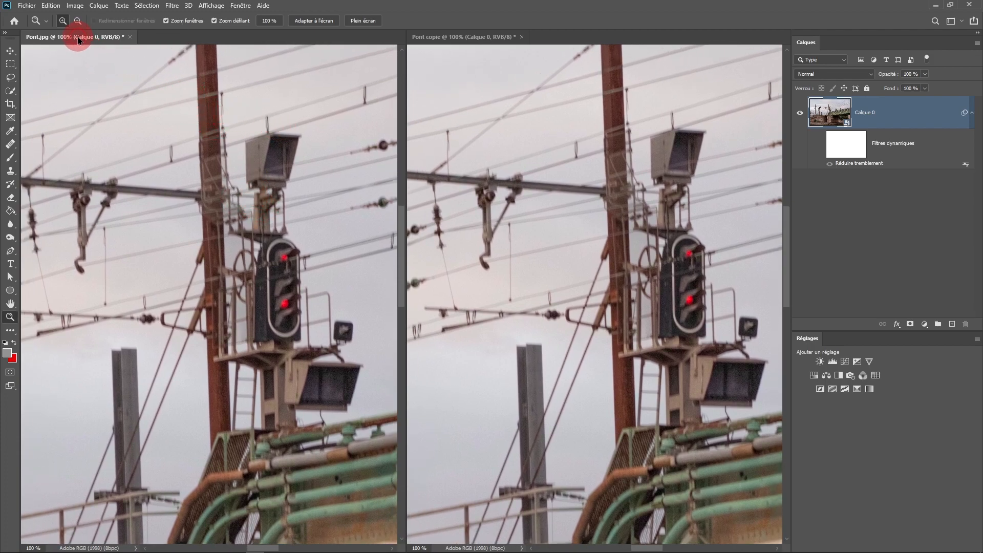
Turn on the smart filters of Pont.jpg and compare the signal and wires with Pont copie at 100% and 66.7%.
left_click(817, 149)
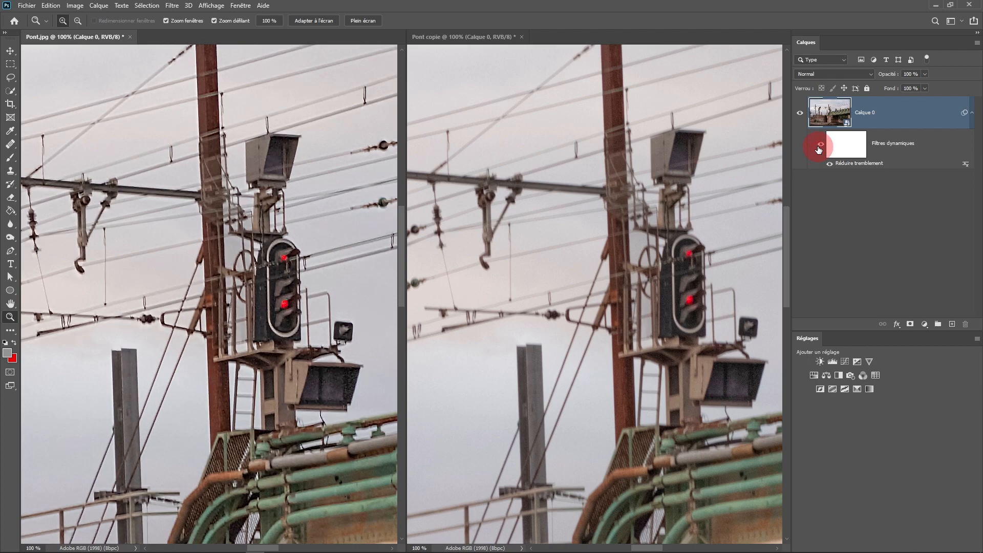
left_click_drag(287, 278, 322, 274)
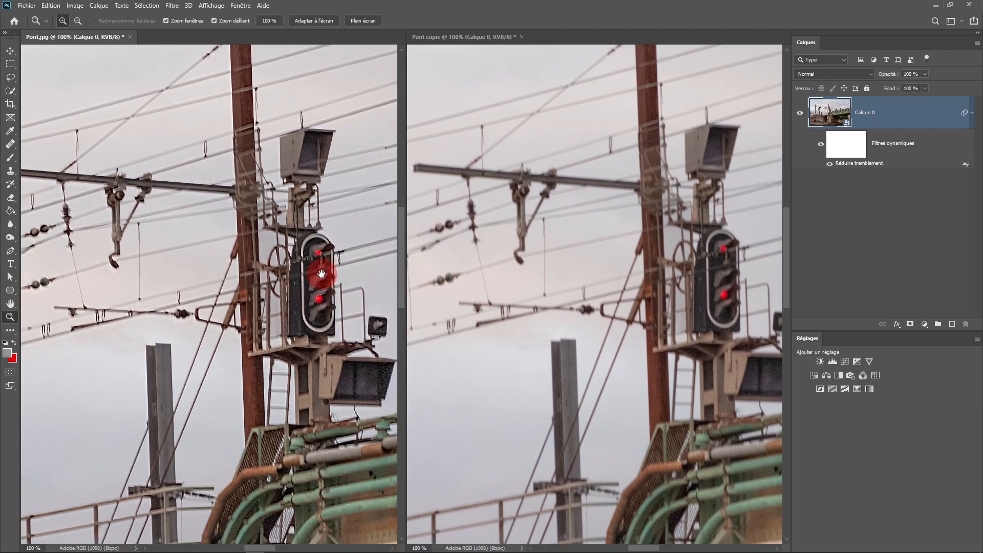
left_click(590, 326, "alt")
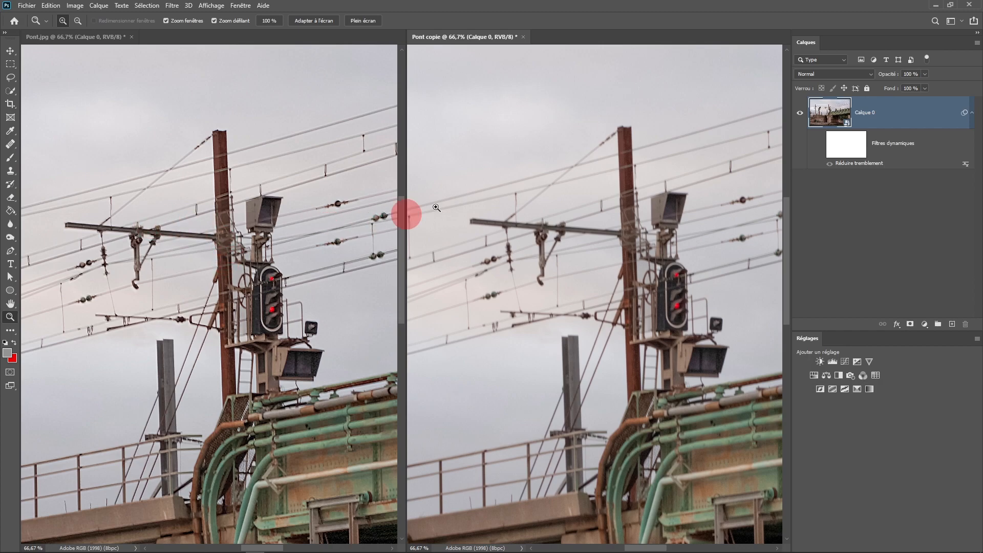
left_click_drag(272, 243, 279, 174)
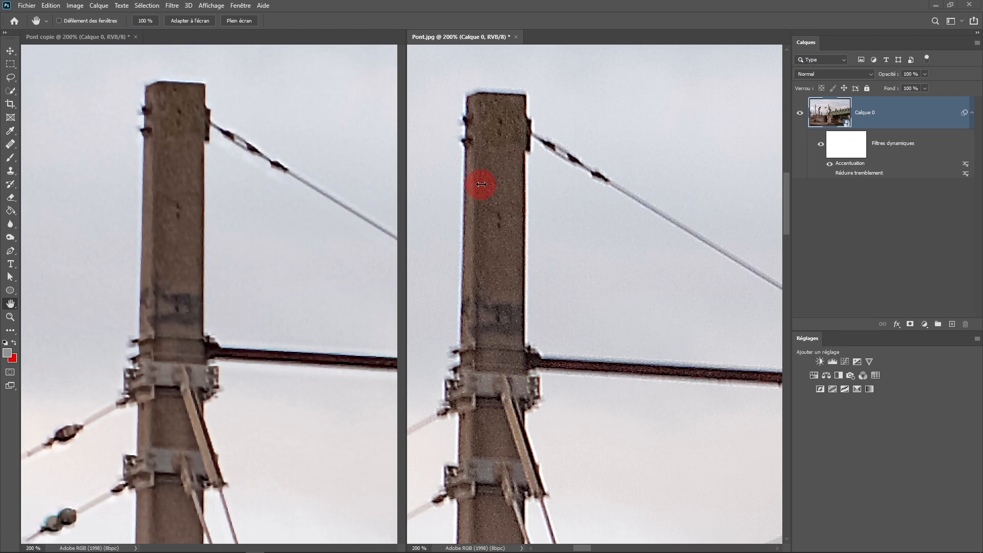
Open the Accentuation smart filter on Pont.jpg, review its gain, radius and threshold, and accept the settings.
left_click_drag(496, 101, 490, 109)
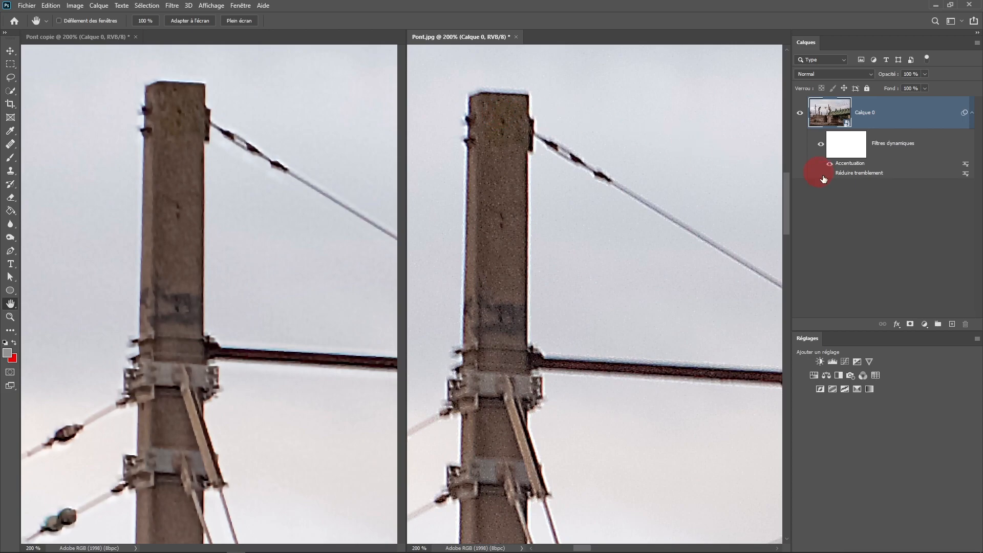
double_click(851, 165)
left_click(589, 174)
left_click_drag(512, 197, 471, 205)
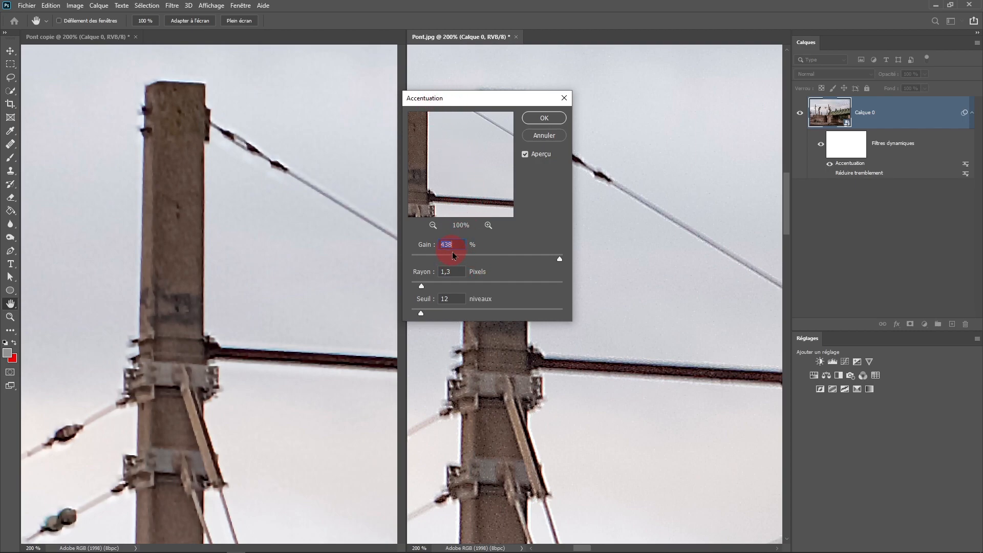
left_click(423, 286)
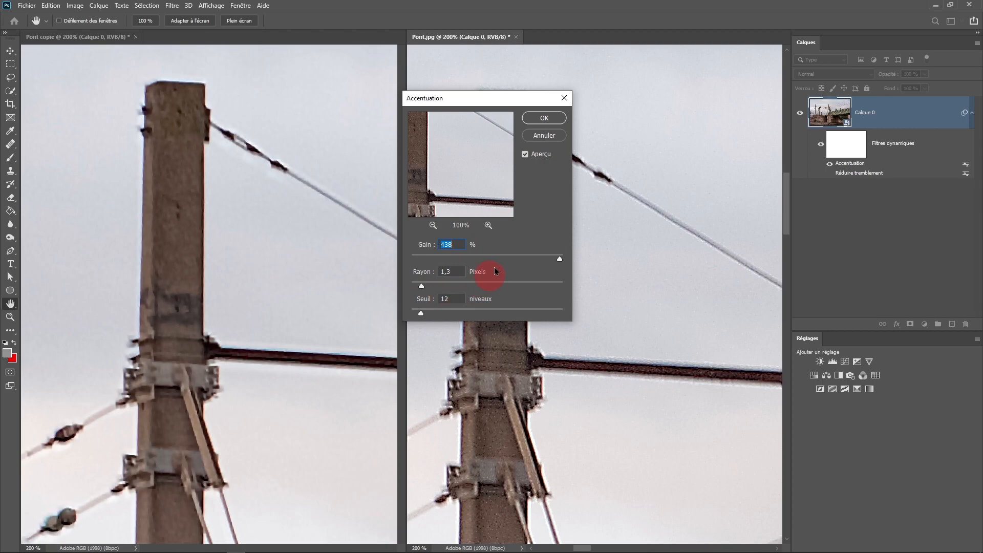
left_click(421, 305)
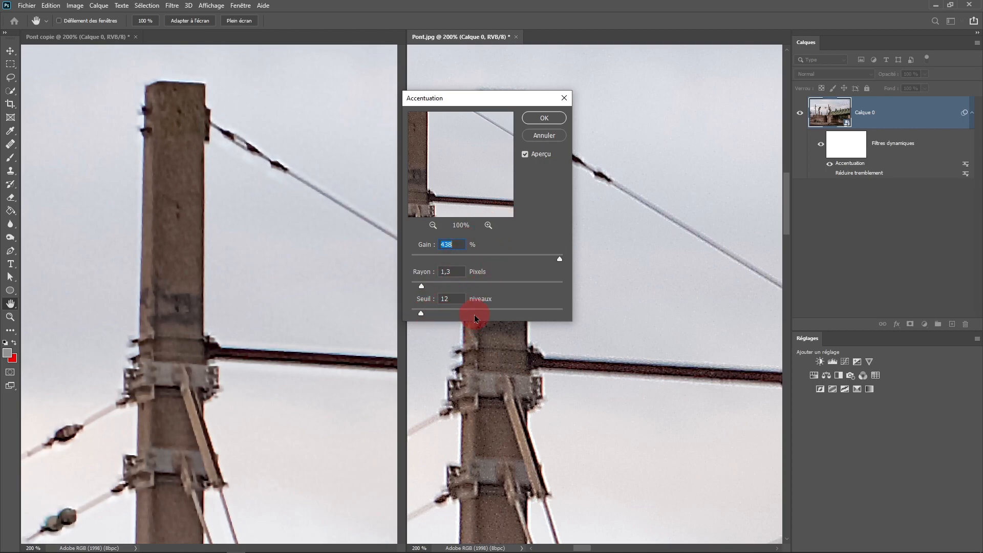
left_click(545, 118)
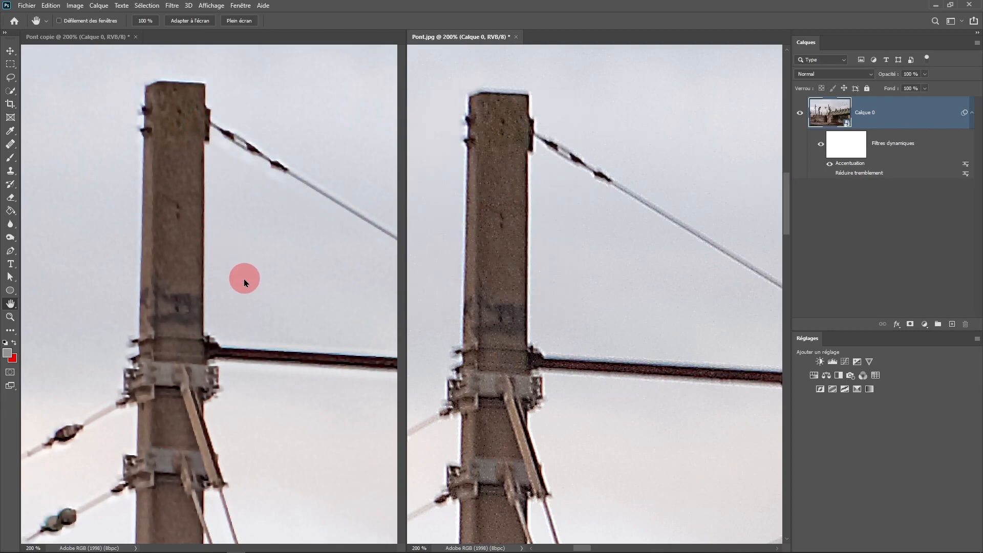
Examine the post, crossbar and wires at 200% in both images to compare Shake Reduction with Accentuation.
left_click_drag(246, 278, 226, 256)
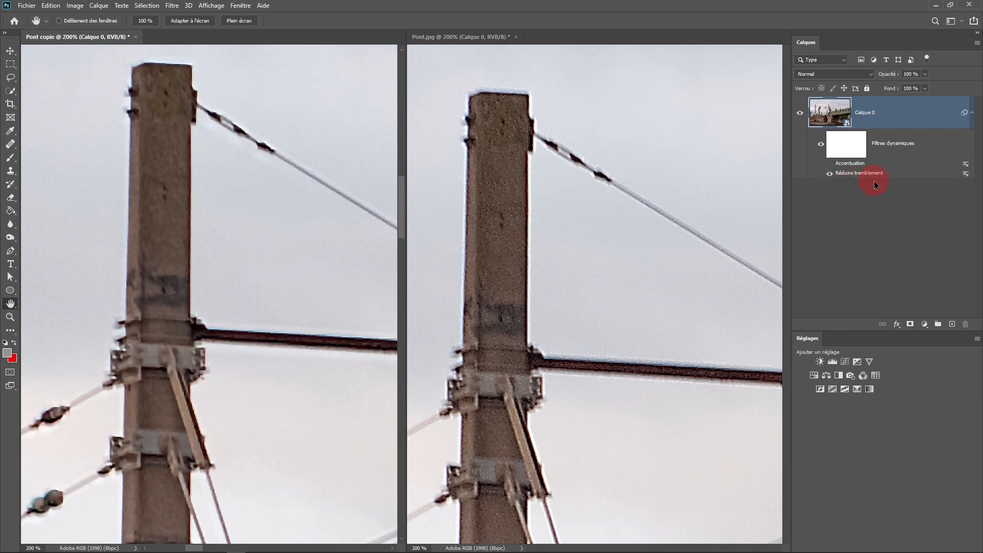
left_click_drag(305, 319, 311, 294)
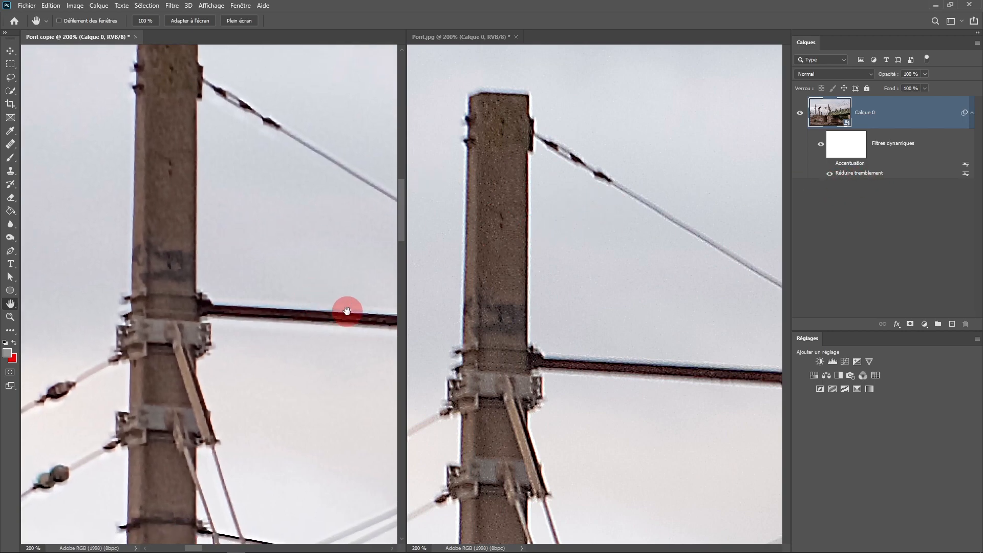
left_click(556, 442)
left_click_drag(556, 442, 570, 311)
left_click_drag(597, 424, 568, 382)
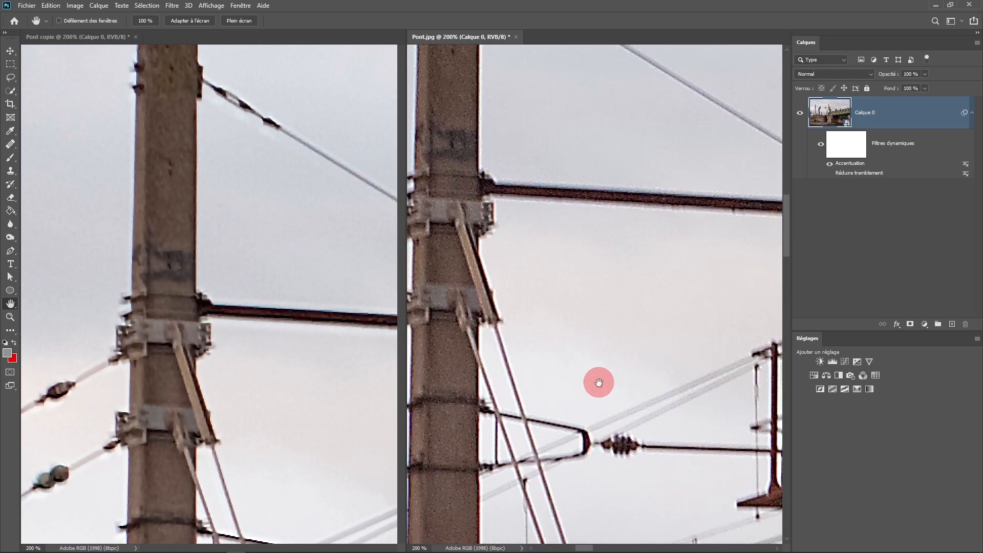
left_click_drag(634, 342, 637, 446)
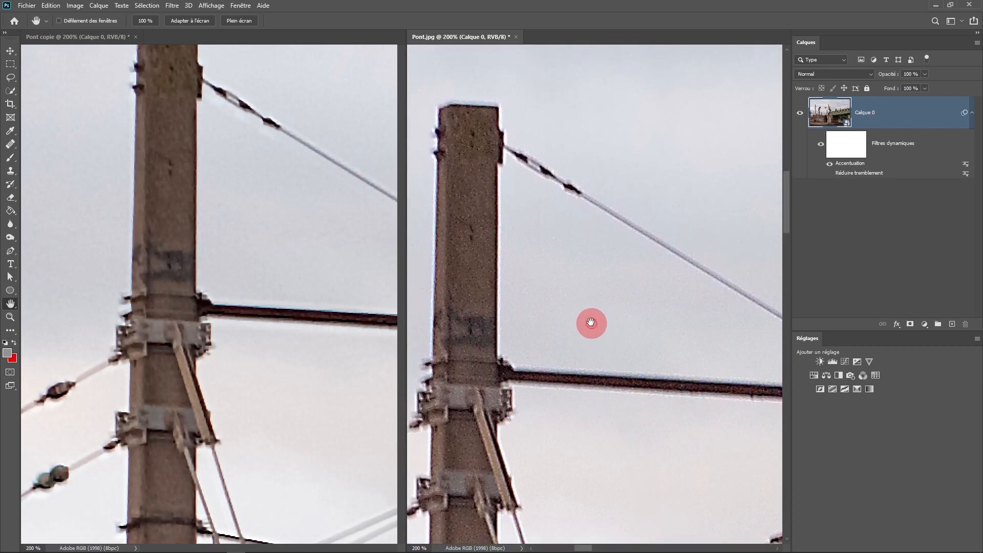
left_click_drag(591, 325, 578, 304)
left_click_drag(324, 235, 255, 229)
Reduce both images to 100% zoom and line up the tall post to compare the two filters.
left_click(289, 284, "alt")
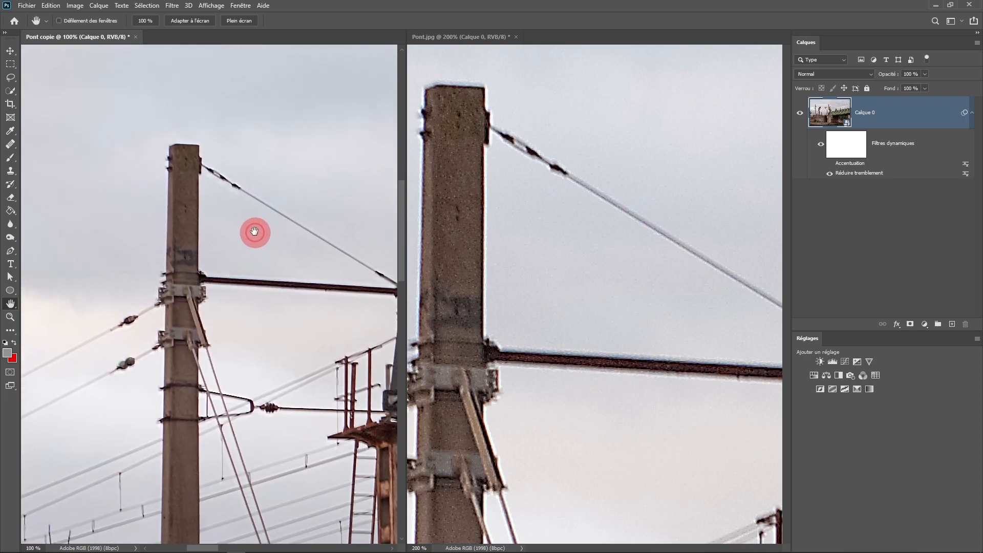
left_click(526, 349)
left_click(527, 351, "alt")
left_click_drag(527, 352, 536, 281)
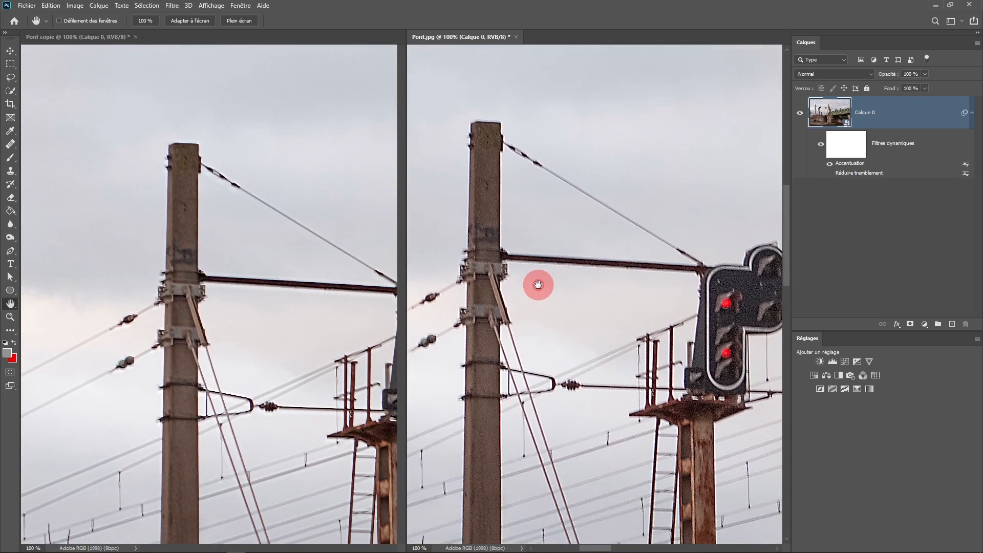
left_click(285, 374)
left_click_drag(285, 373, 276, 319)
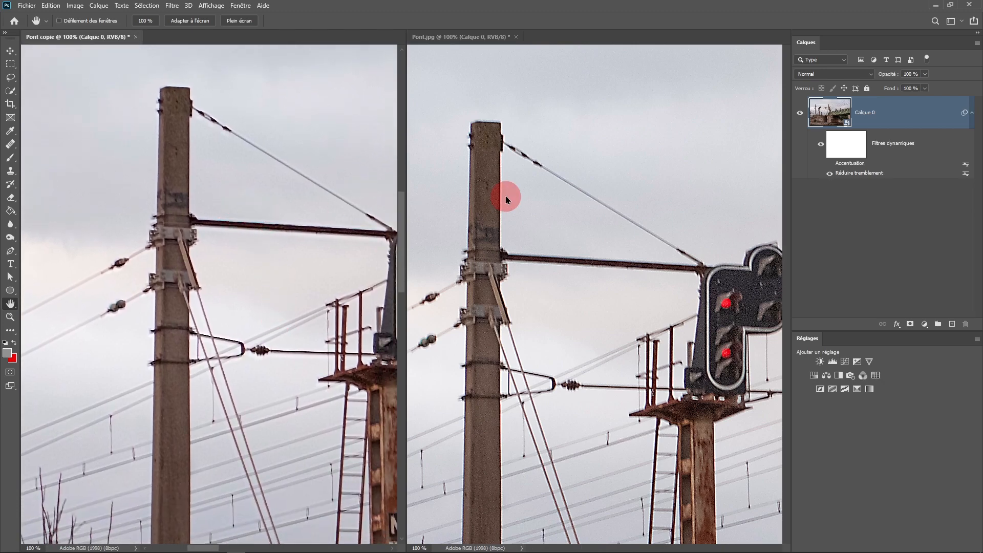
Enable the Accentuation filter on top of Shake Reduction in Pont copie and set its gain to 200%.
left_click(828, 164)
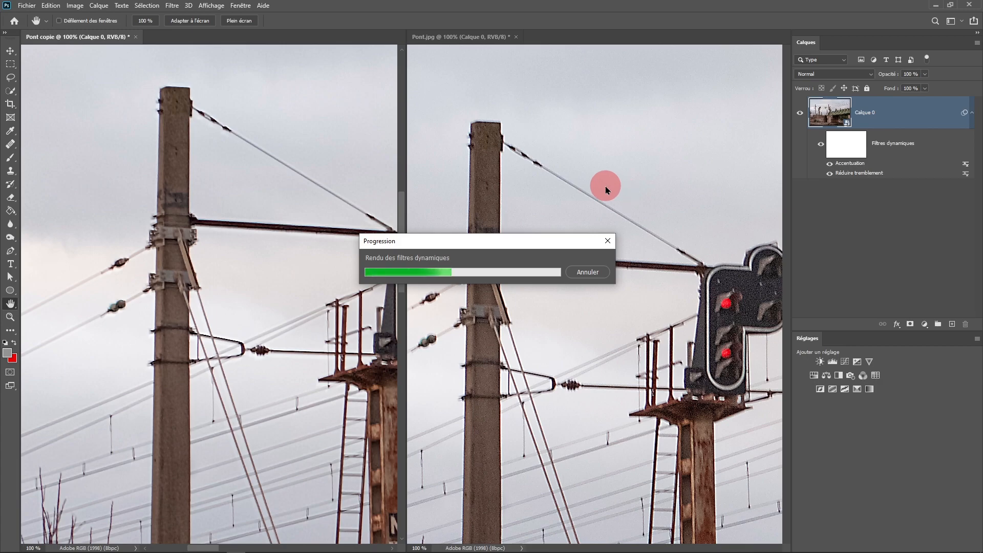
double_click(849, 165)
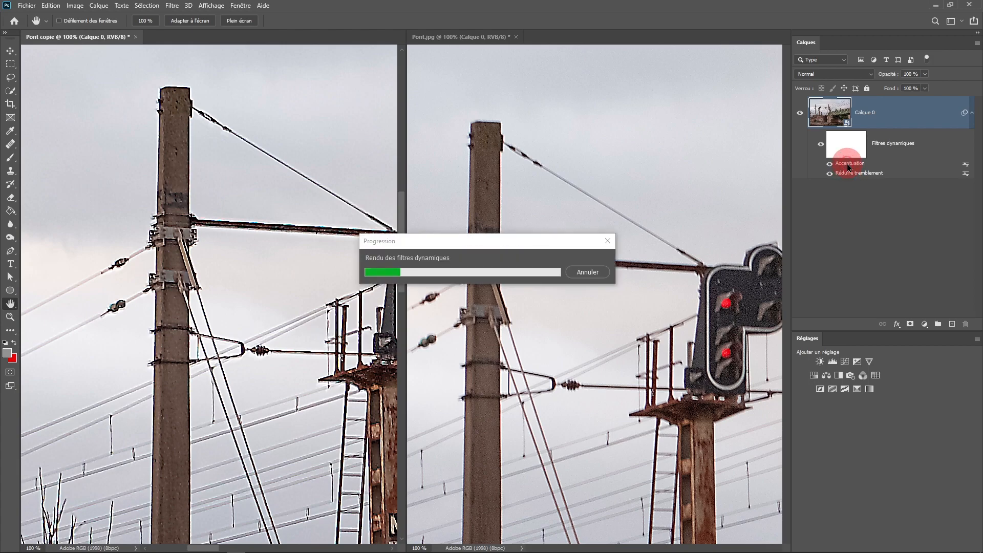
left_click_drag(451, 258, 548, 258)
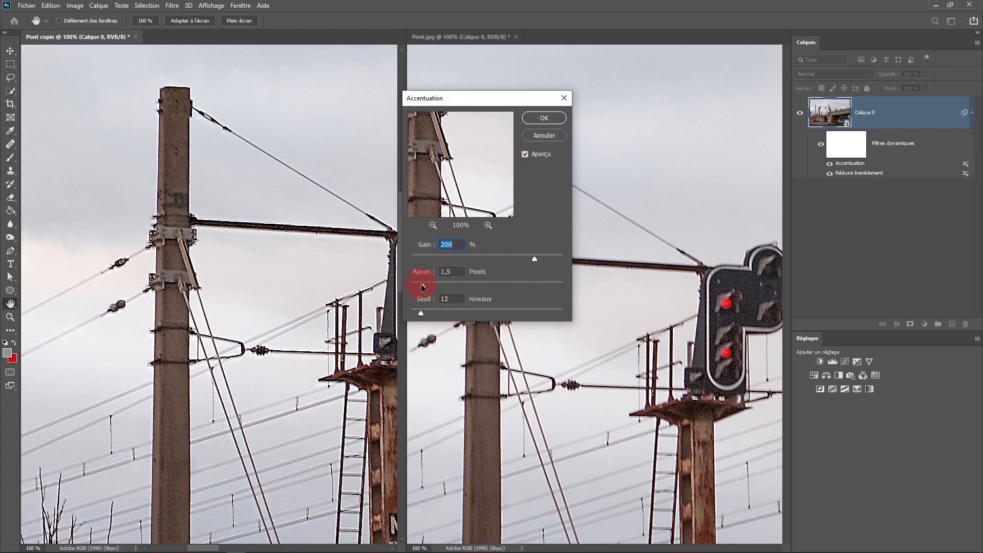
left_click(539, 119)
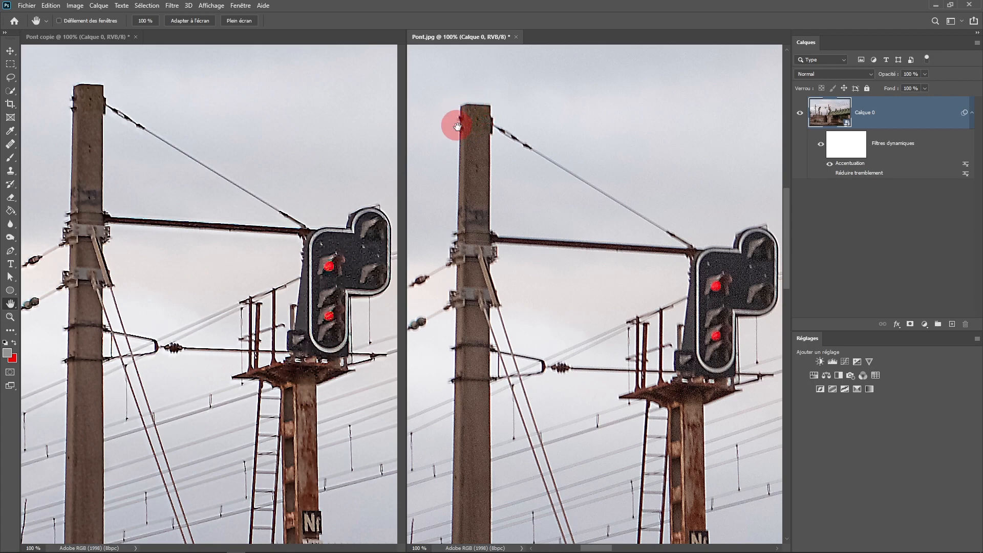
Compare the post and red signal in Pont copie, filtered with both effects, against the sharpened Pont.jpg.
left_click(363, 242)
left_click_drag(362, 242, 357, 240)
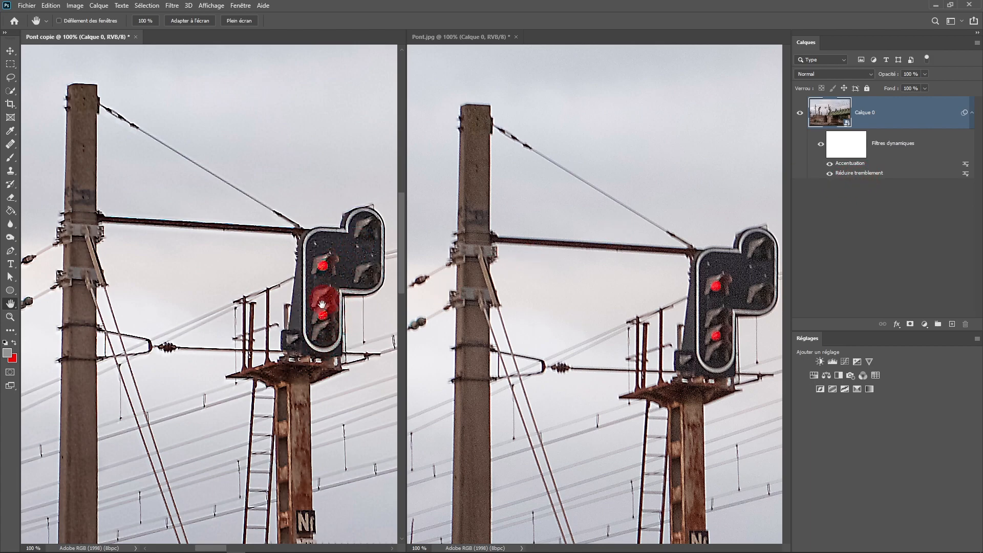
left_click_drag(236, 313, 249, 319)
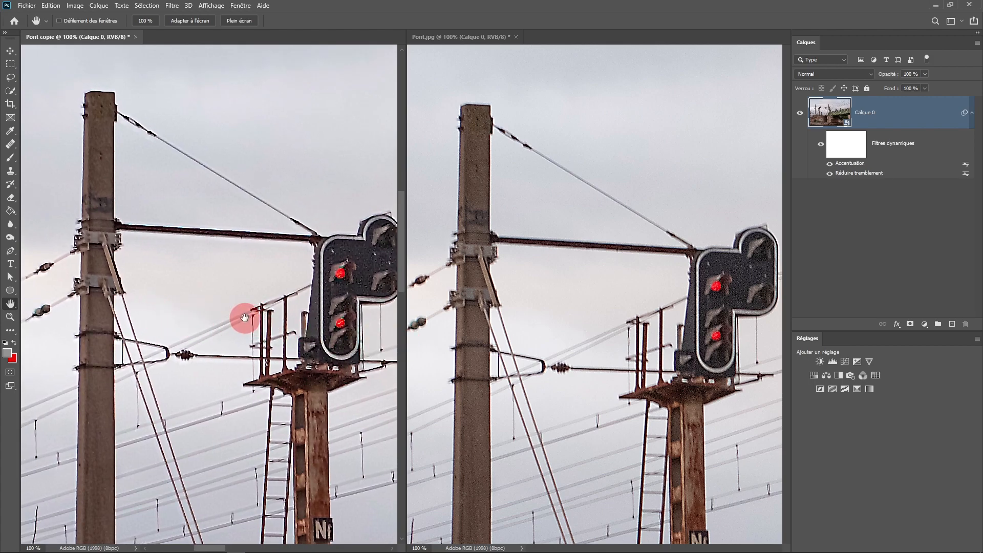